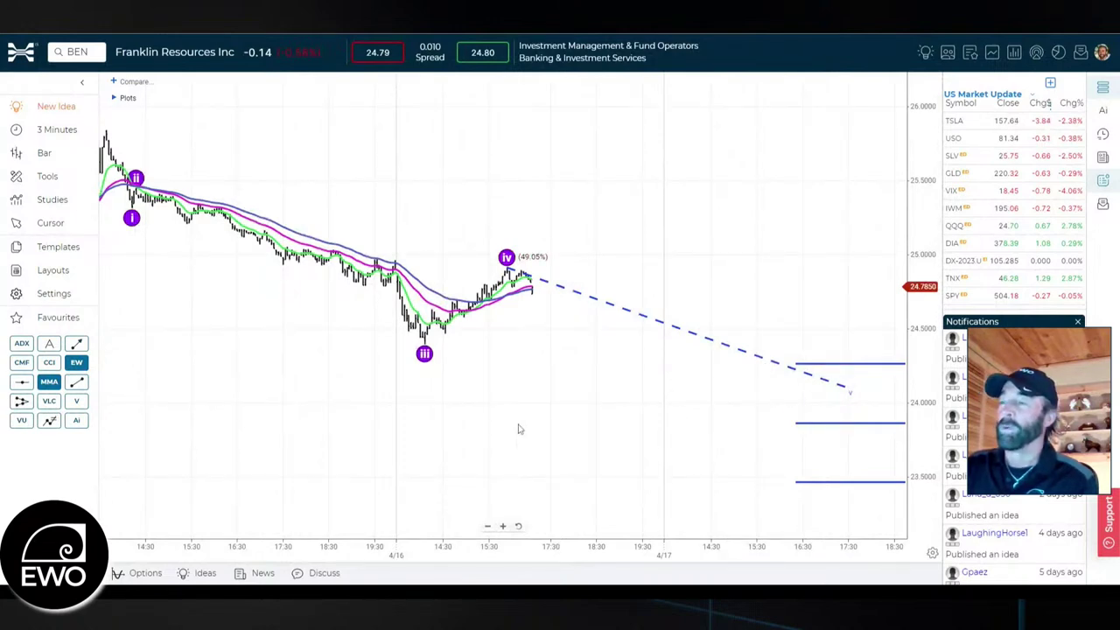
{"action": "left_click_drag", "start_coordinate": [299, 374], "coordinate": [288, 359]}
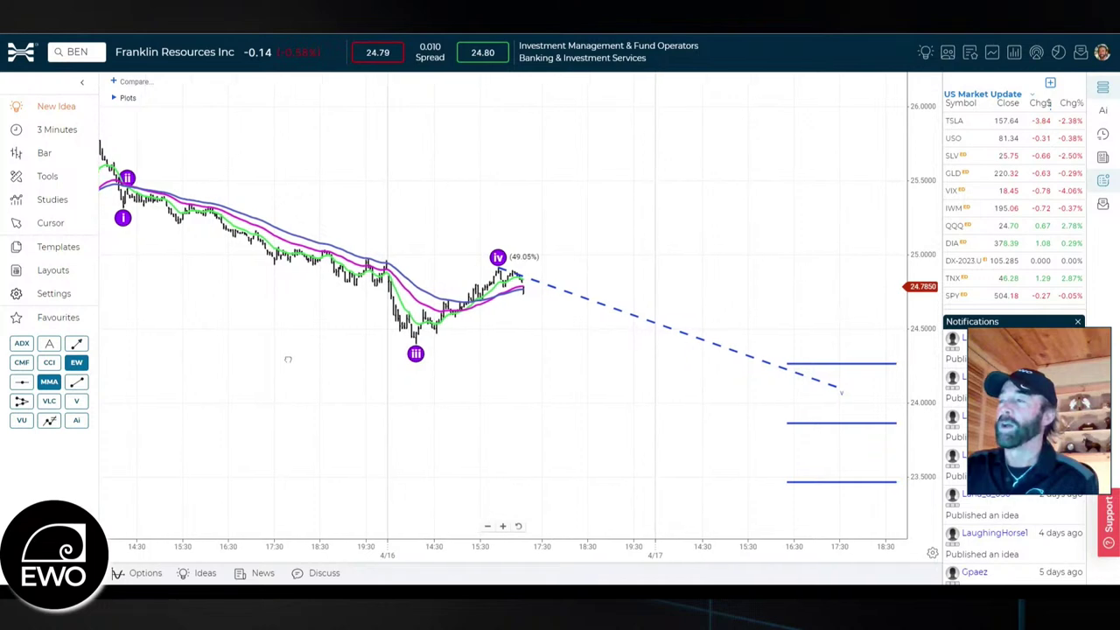
{"action": "left_click_drag", "start_coordinate": [926, 249], "coordinate": [926, 234]}
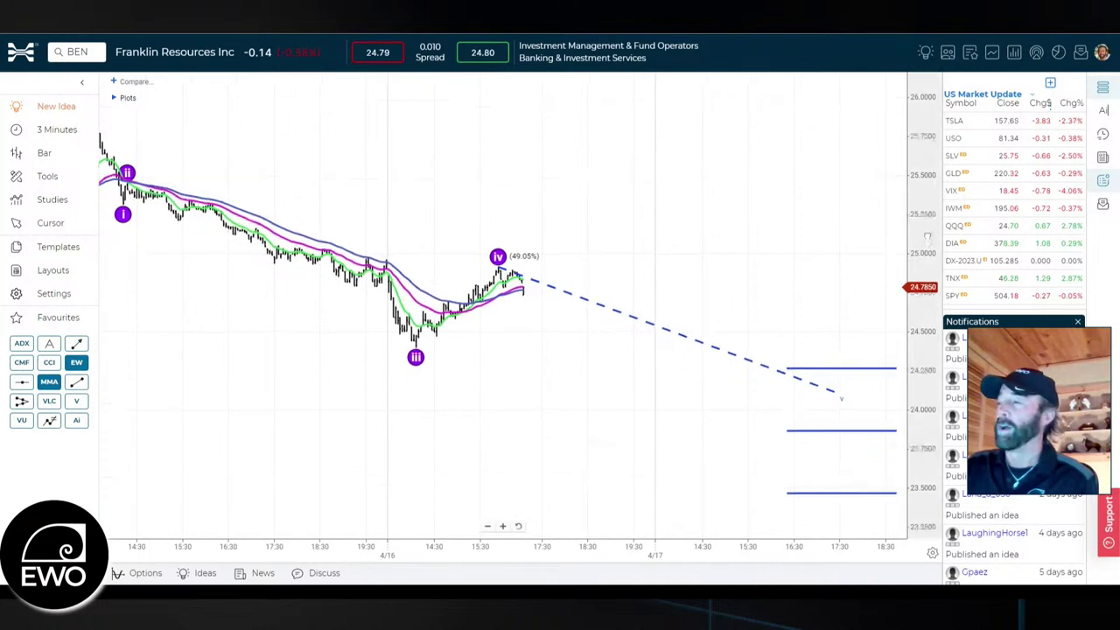
{"action": "left_click_drag", "start_coordinate": [320, 415], "coordinate": [258, 393]}
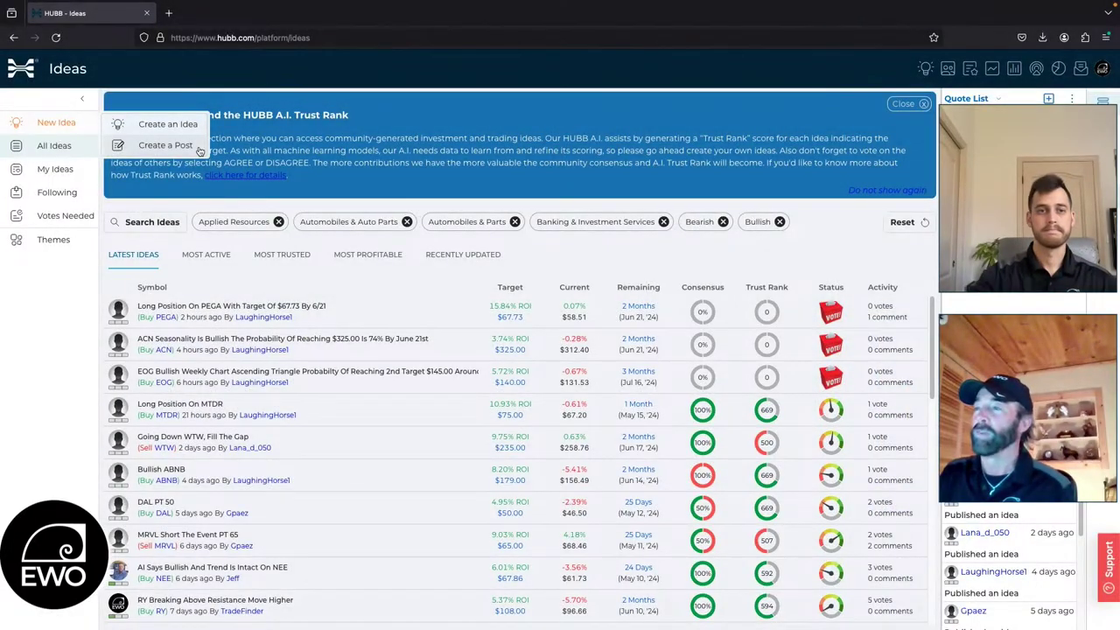
Start a new community post and title it "BEN down to 24".
{"action": "left_click", "coordinate": [199, 149]}
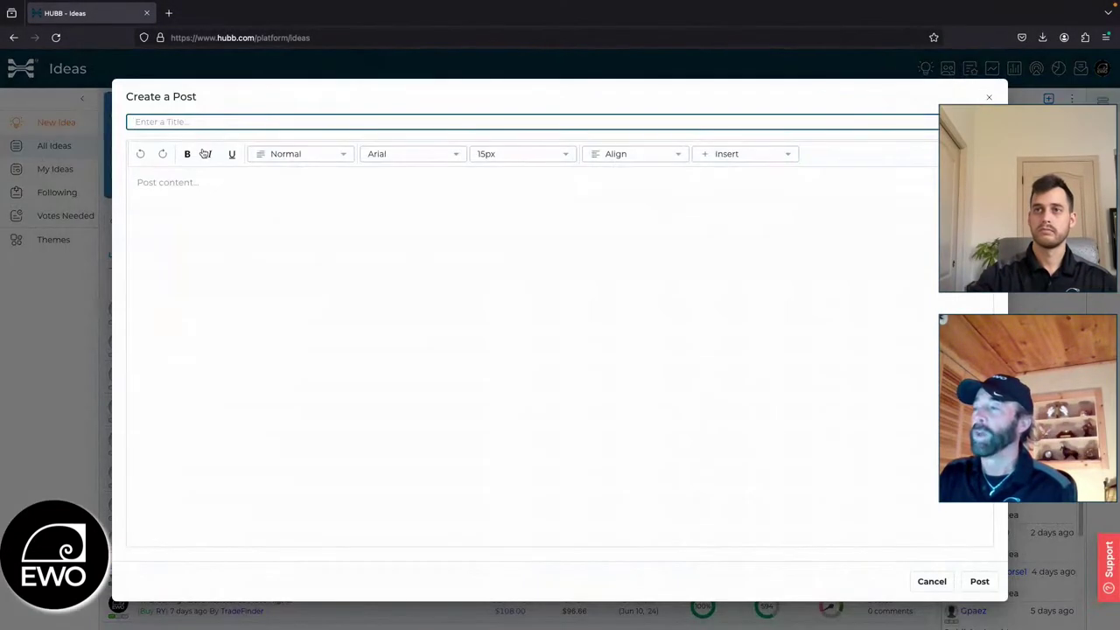
{"action": "type", "text": "B"}
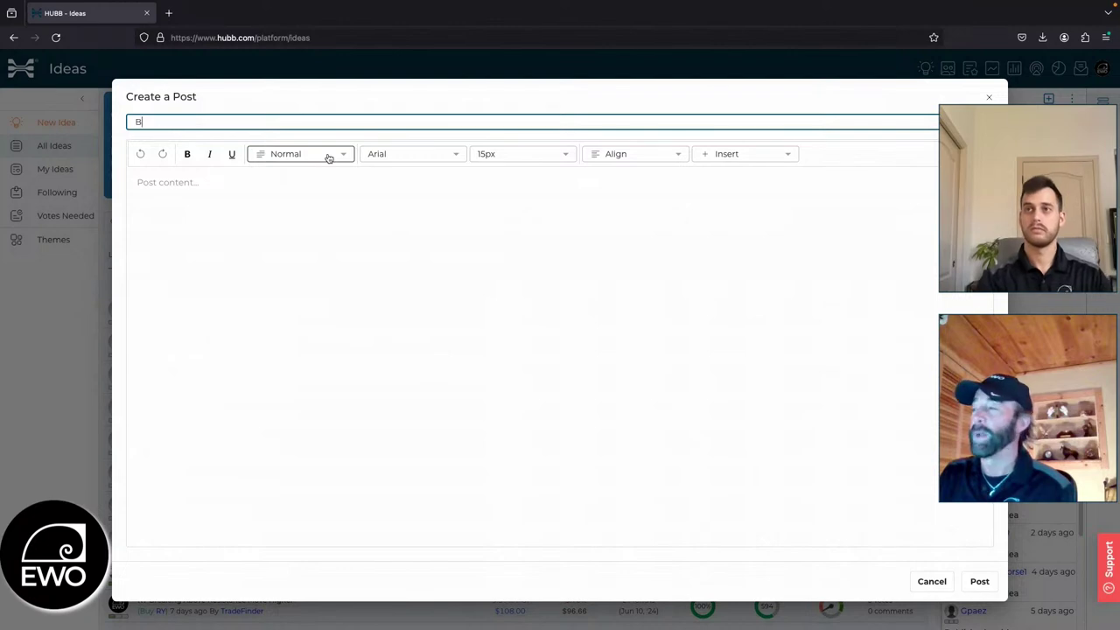
{"action": "type", "text": "ette"}
{"action": "key", "text": "BackSpace"}
{"action": "key", "text": "BackSpace"}
{"action": "key", "text": "BackSpace"}
{"action": "key", "text": "BackSpace"}
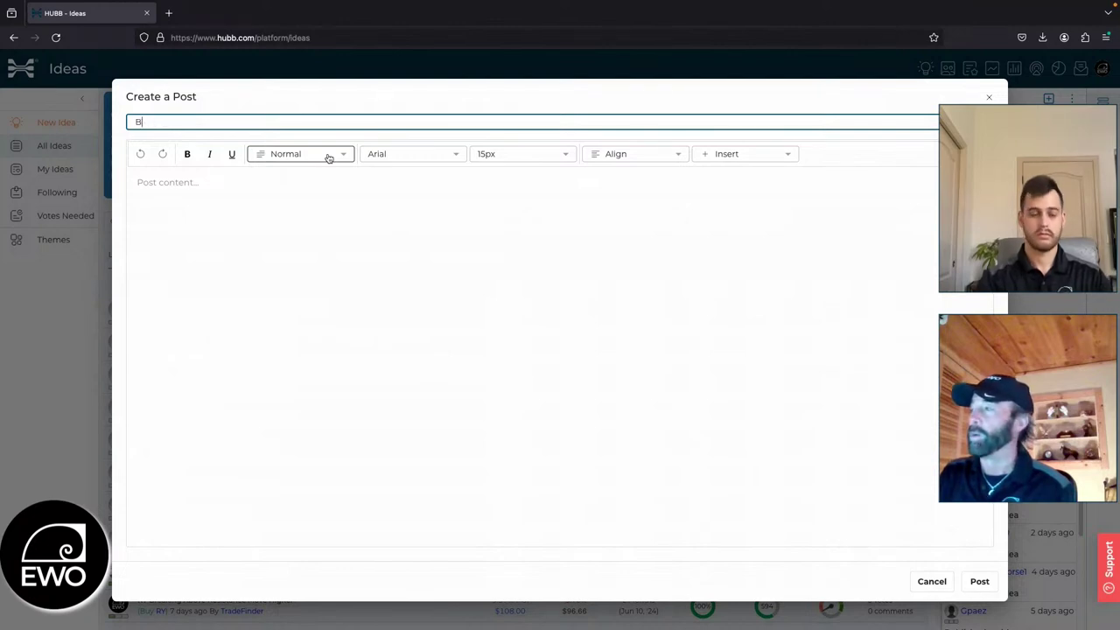
{"action": "type", "text": "EN d"}
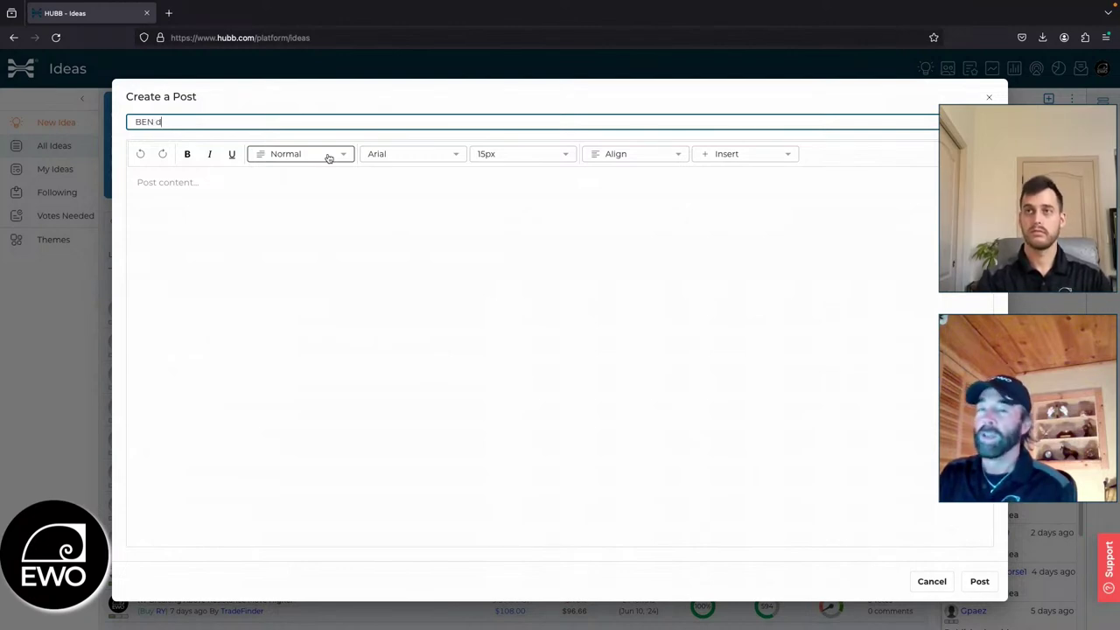
{"action": "type", "text": "own to 24"}
Add a bullet reading "1 month" to the post's content.
{"action": "left_click", "coordinate": [337, 218]}
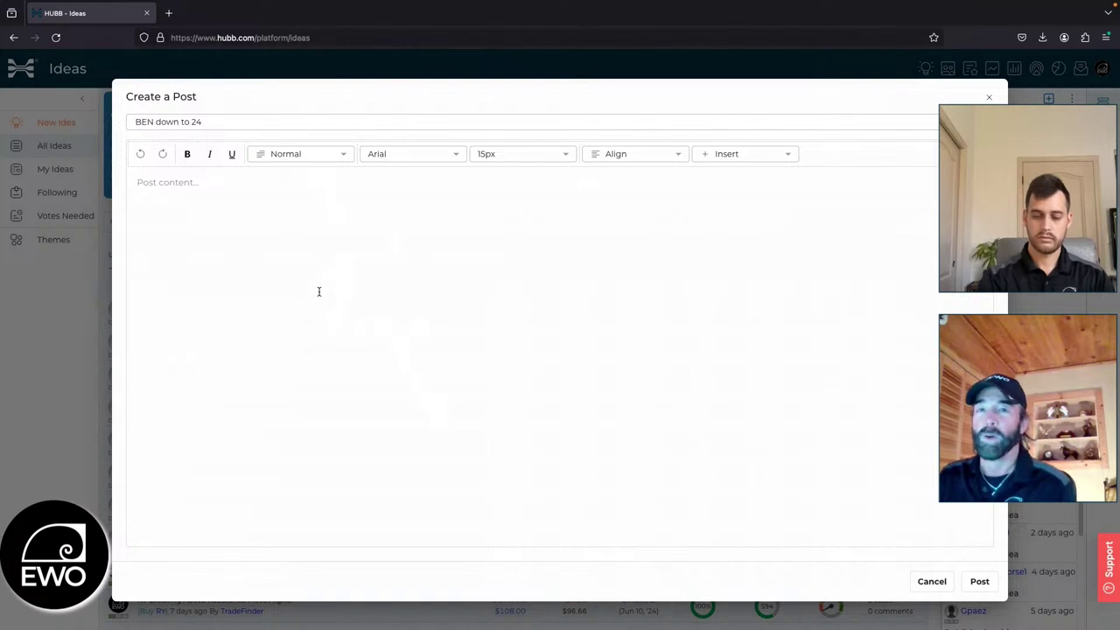
{"action": "type", "text": "- 1"}
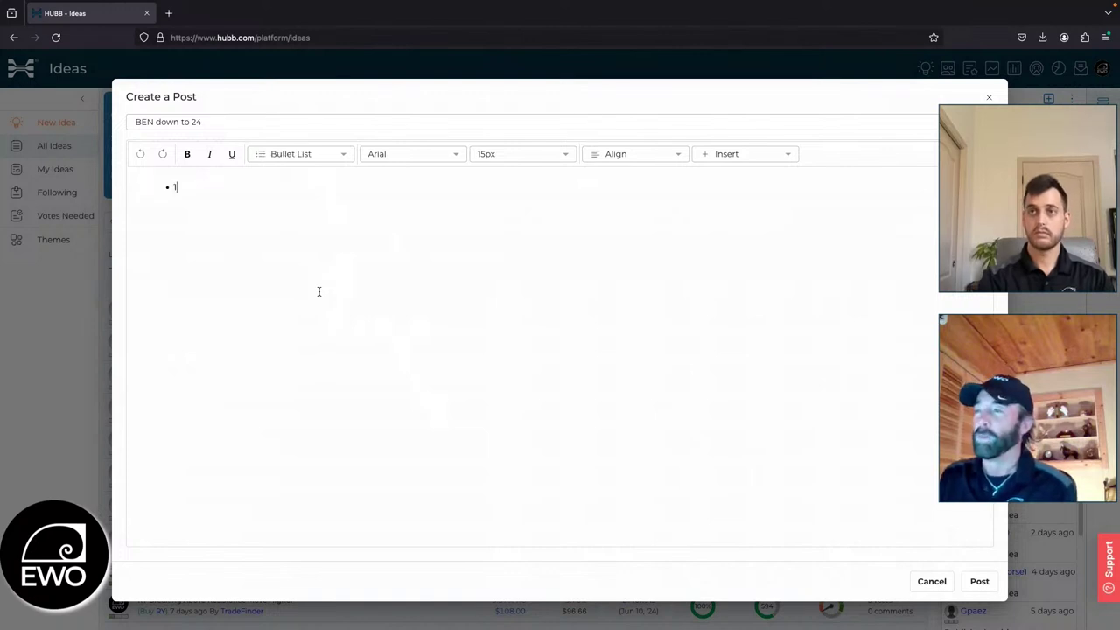
{"action": "type", "text": "month"}
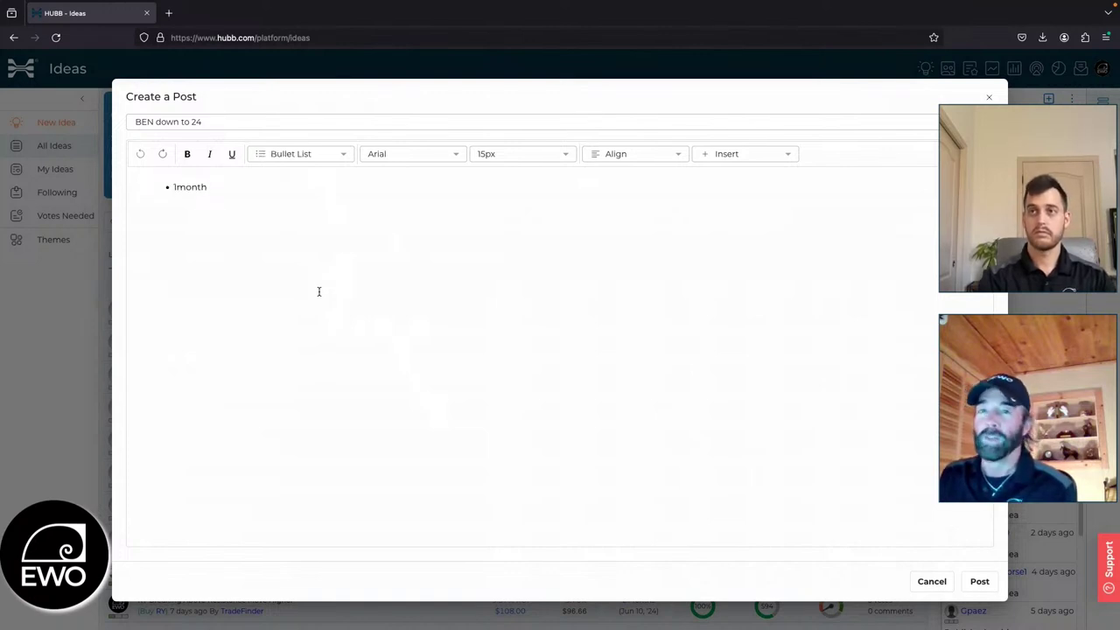
{"action": "left_click", "coordinate": [177, 189]}
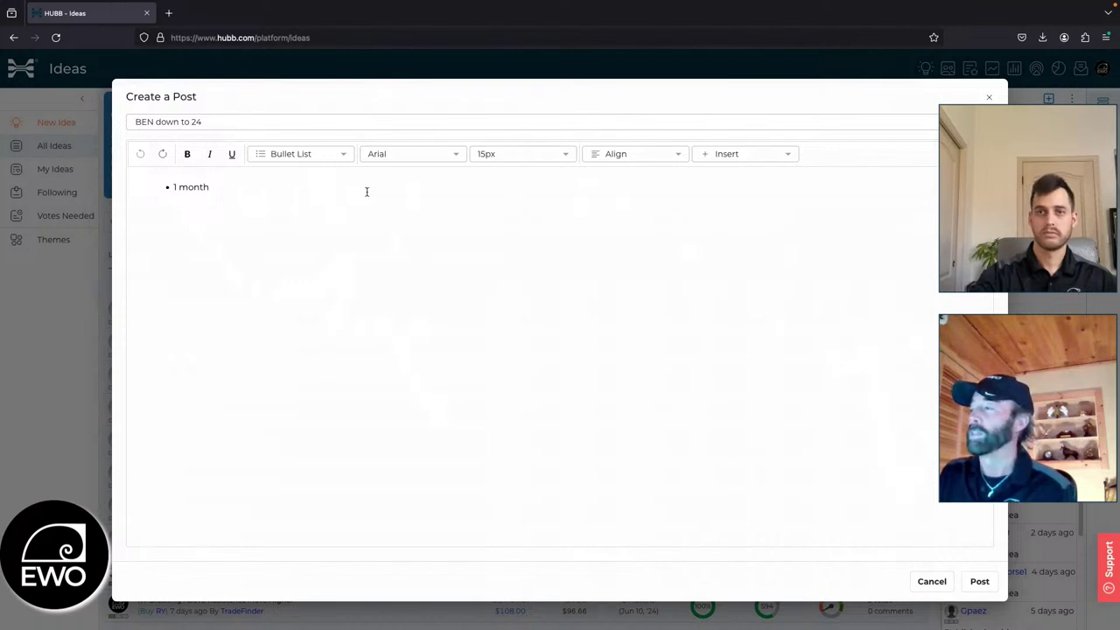
Clear the draft post's bullet text and title, and discard the unpublished post.
{"action": "left_click_drag", "start_coordinate": [243, 185], "coordinate": [155, 176]}
{"action": "right_click", "coordinate": [201, 185]}
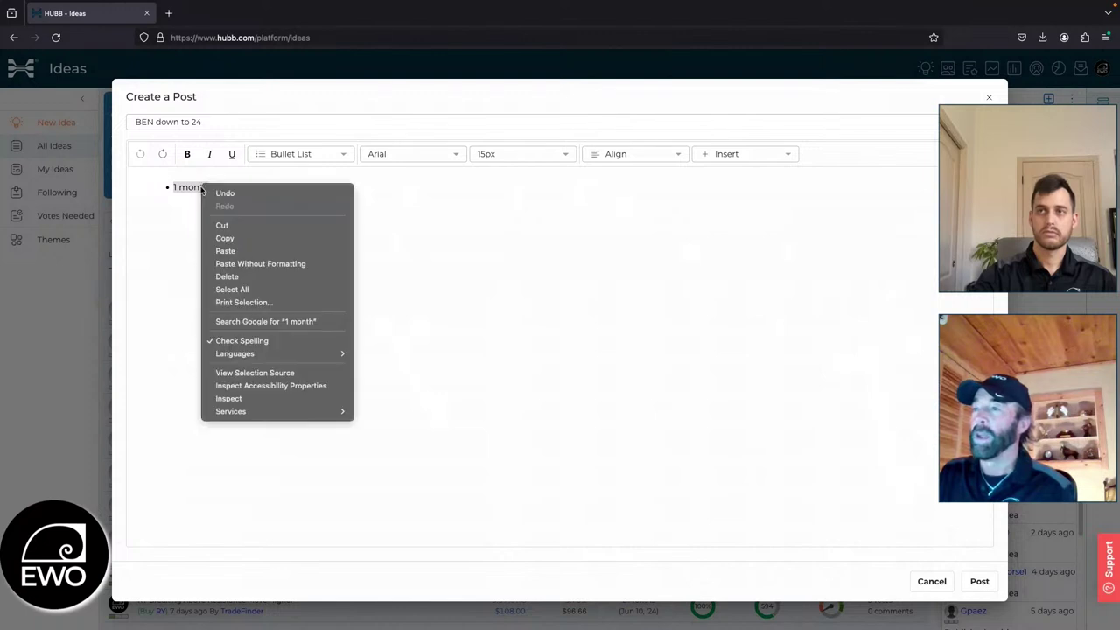
{"action": "left_click", "coordinate": [224, 238]}
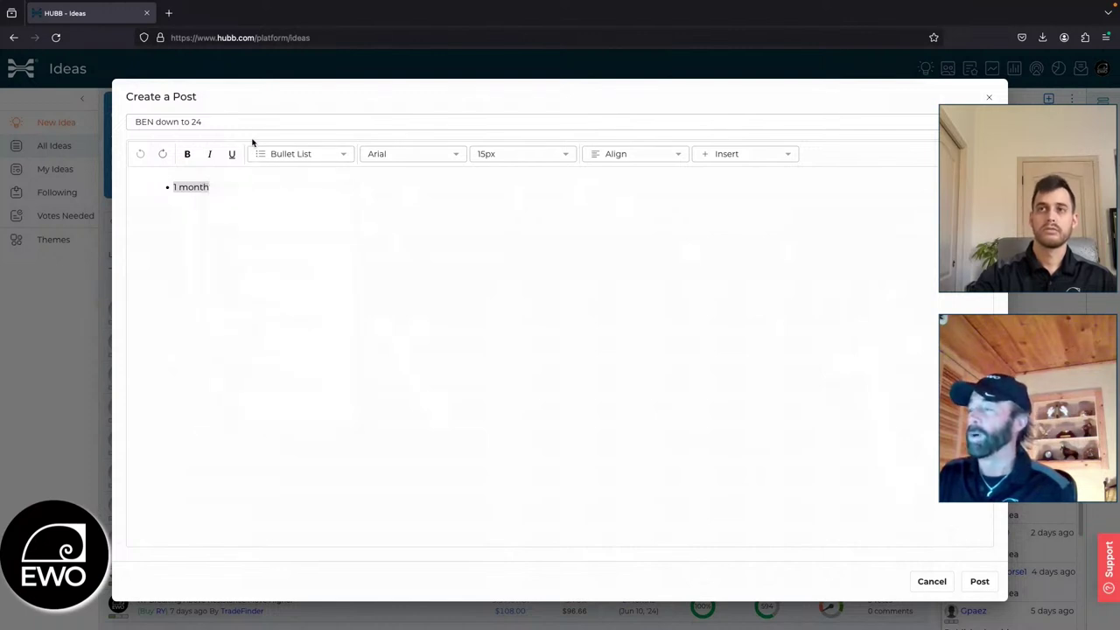
{"action": "key", "text": "BackSpace"}
{"action": "left_click", "coordinate": [249, 122]}
{"action": "key", "text": "ctrl+a"}
{"action": "key", "text": "BackSpace"}
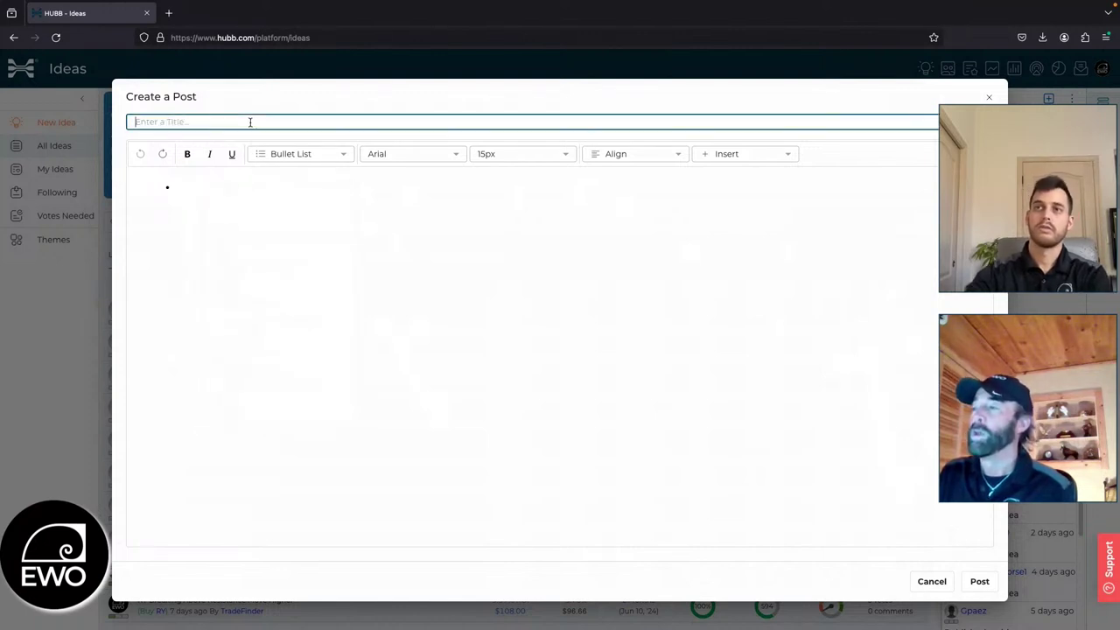
{"action": "left_click", "coordinate": [187, 188]}
{"action": "key", "text": "BackSpace"}
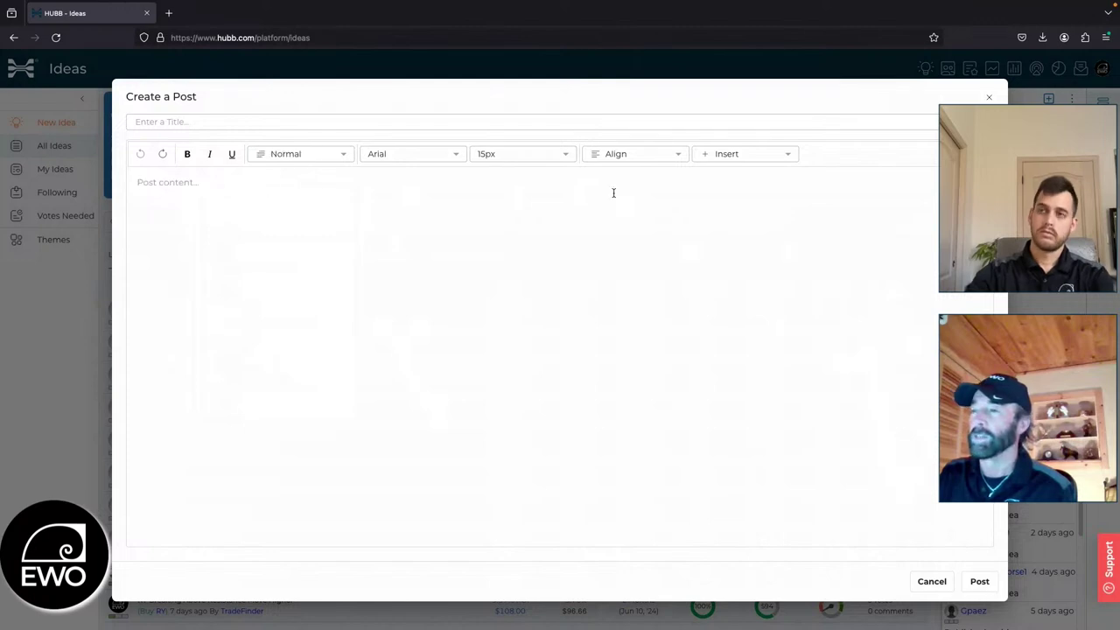
{"action": "left_click", "coordinate": [989, 97]}
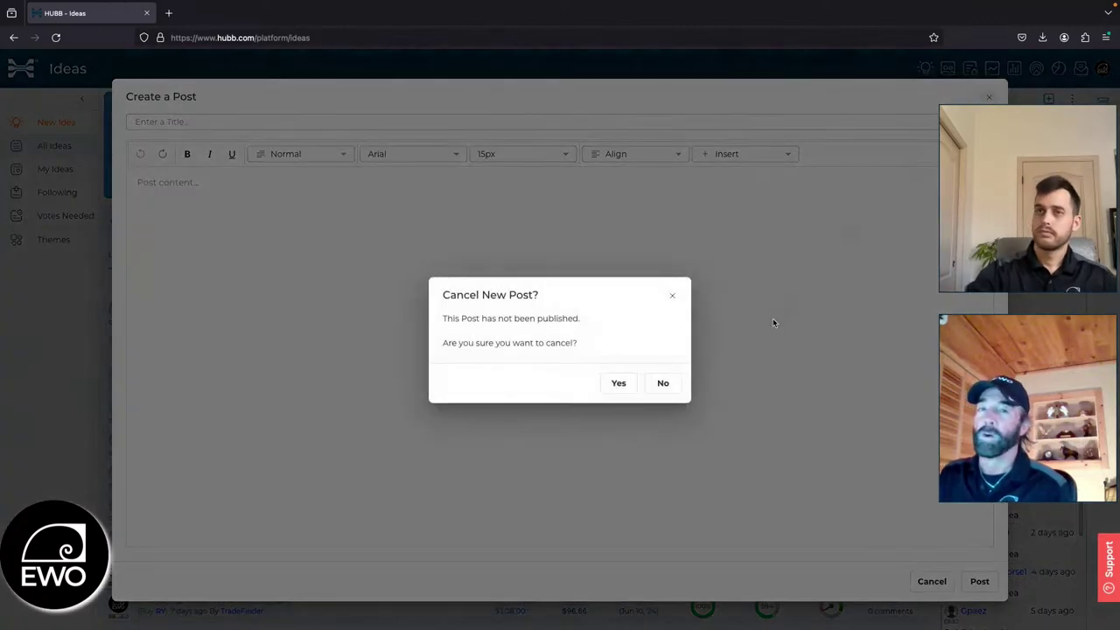
{"action": "left_click", "coordinate": [619, 385]}
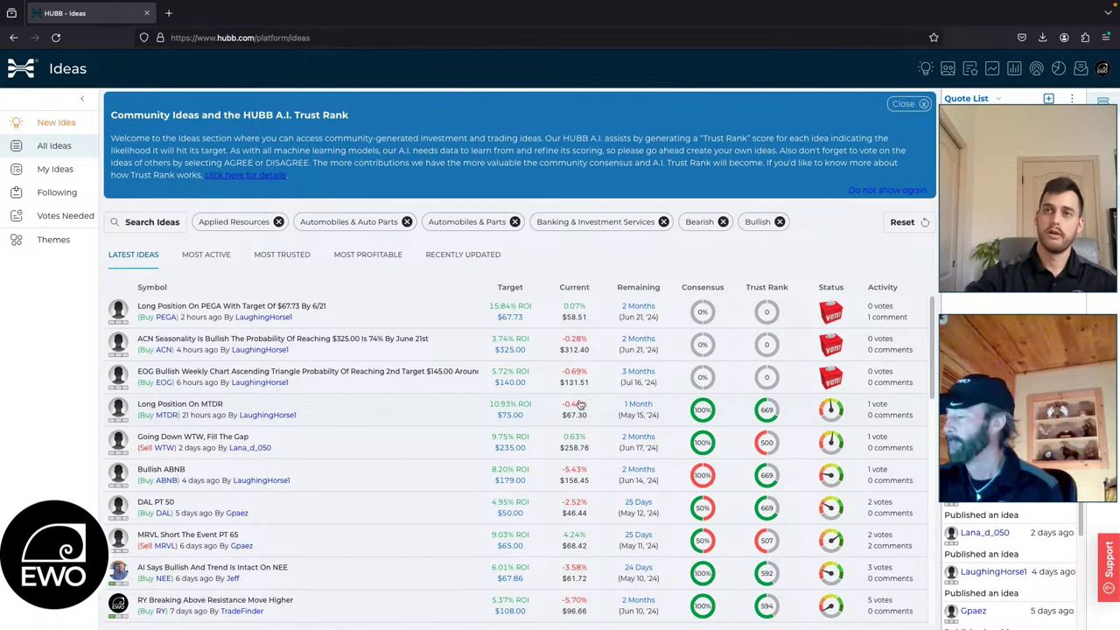
{"action": "left_click", "coordinate": [54, 123]}
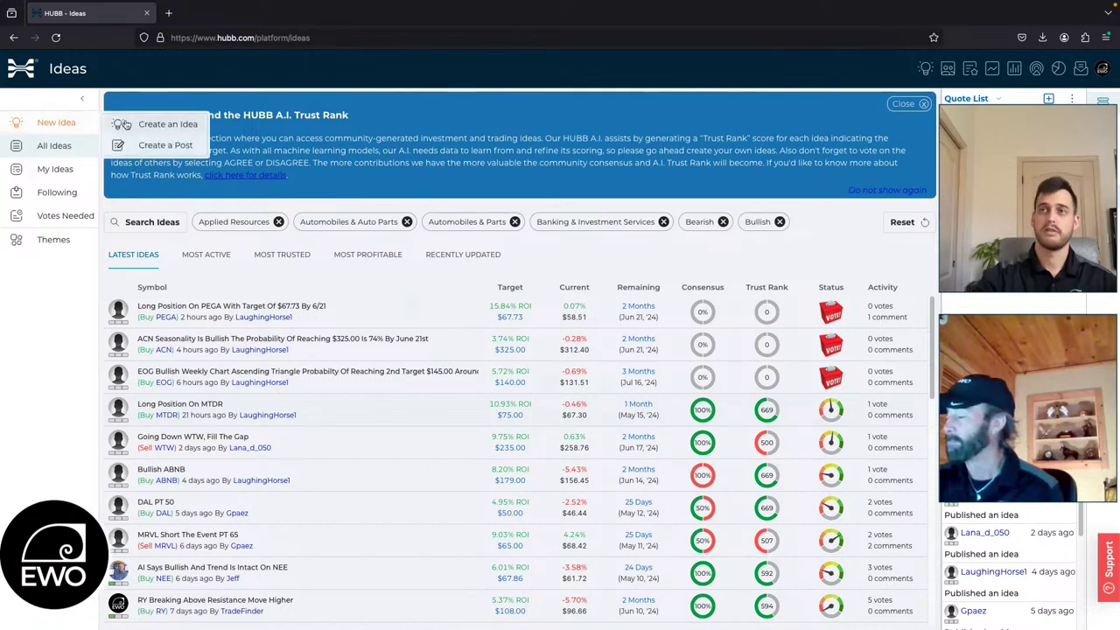
{"action": "left_click", "coordinate": [192, 147]}
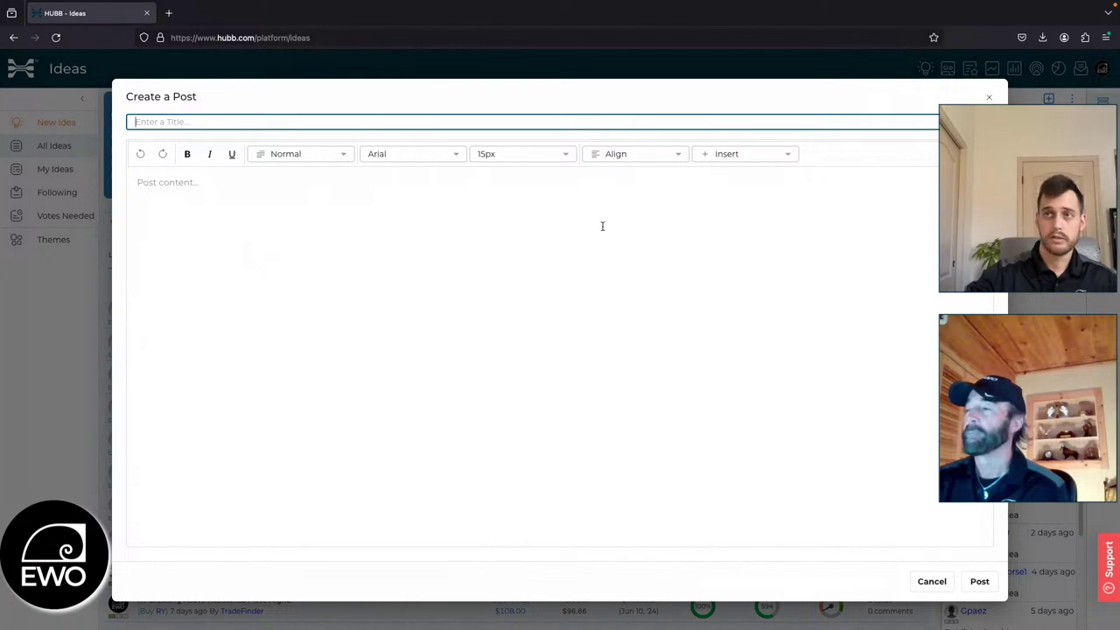
{"action": "left_click", "coordinate": [989, 97]}
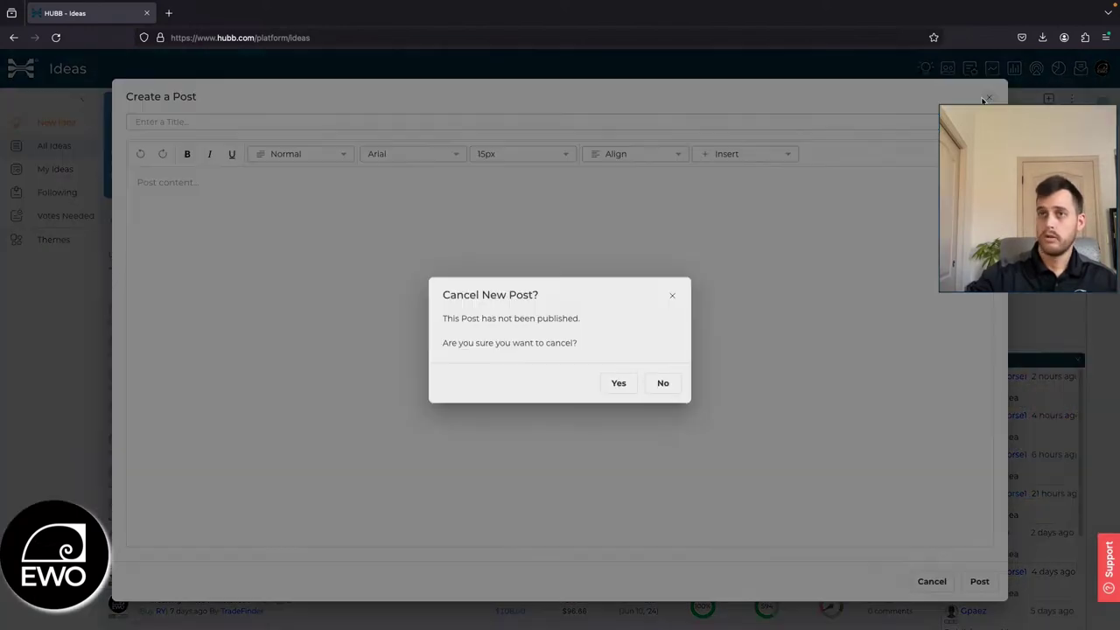
{"action": "left_click", "coordinate": [620, 383]}
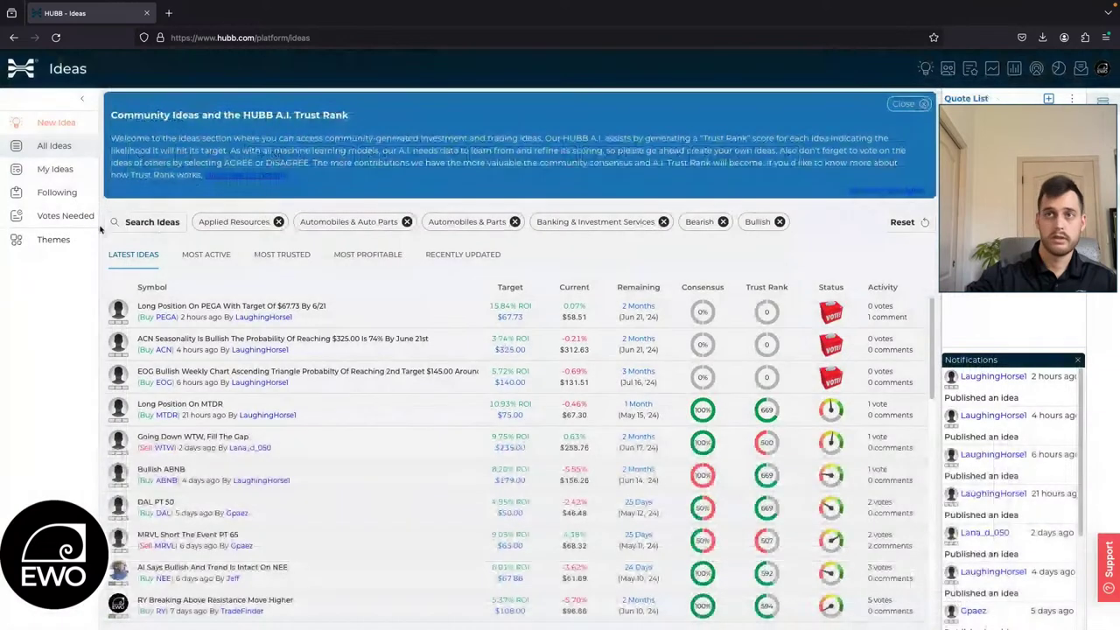
Start a new community idea and set its time frame to 1 month.
{"action": "left_click", "coordinate": [70, 126]}
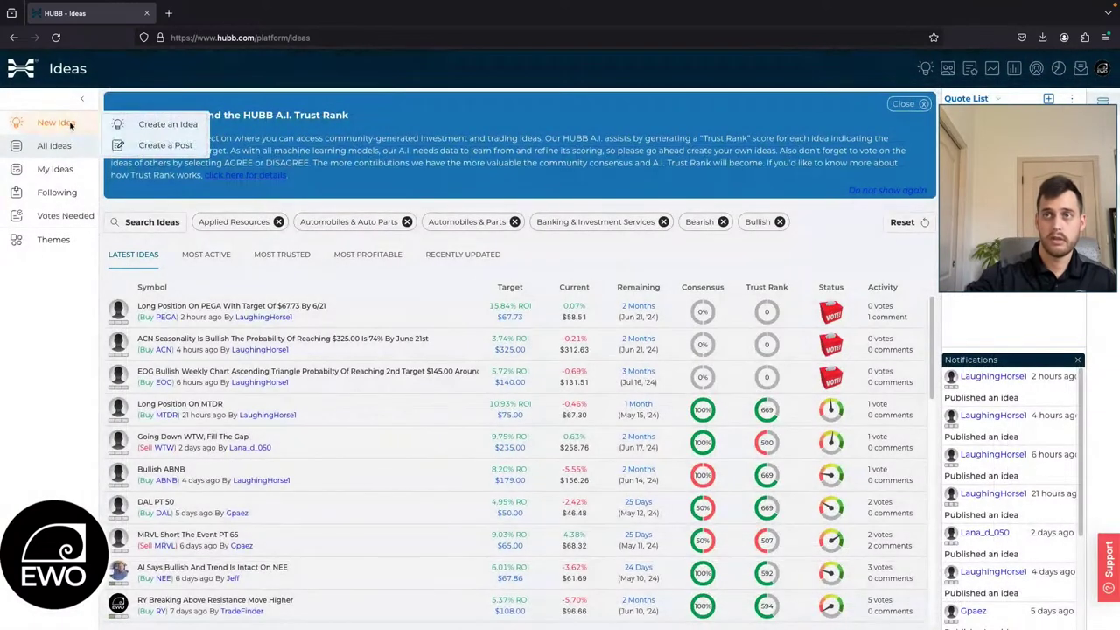
{"action": "left_click", "coordinate": [133, 124]}
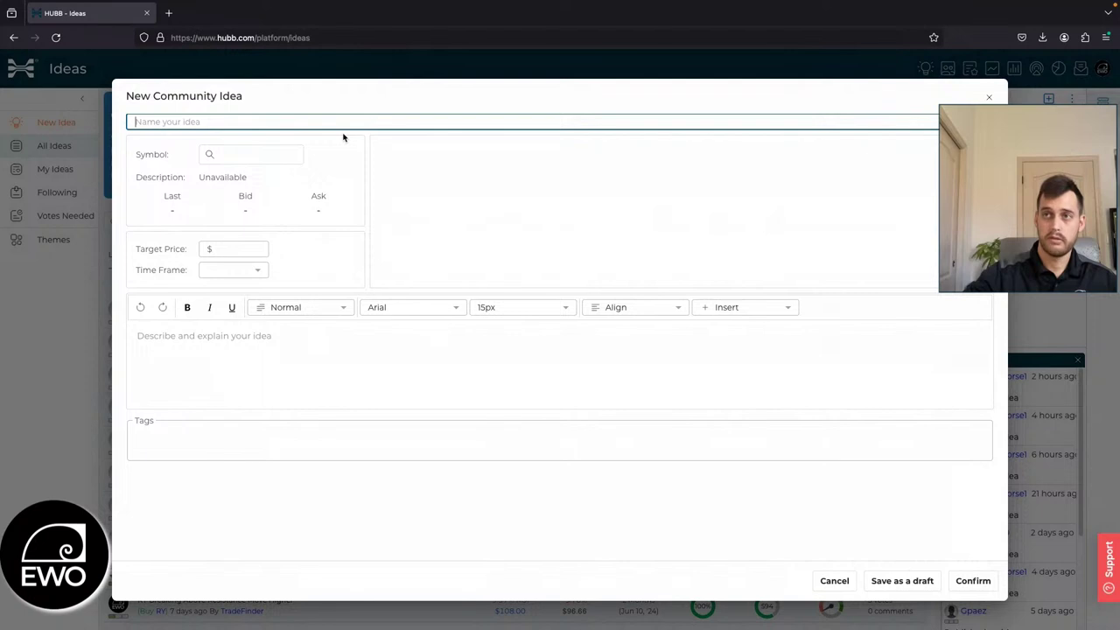
{"action": "left_click", "coordinate": [263, 155]}
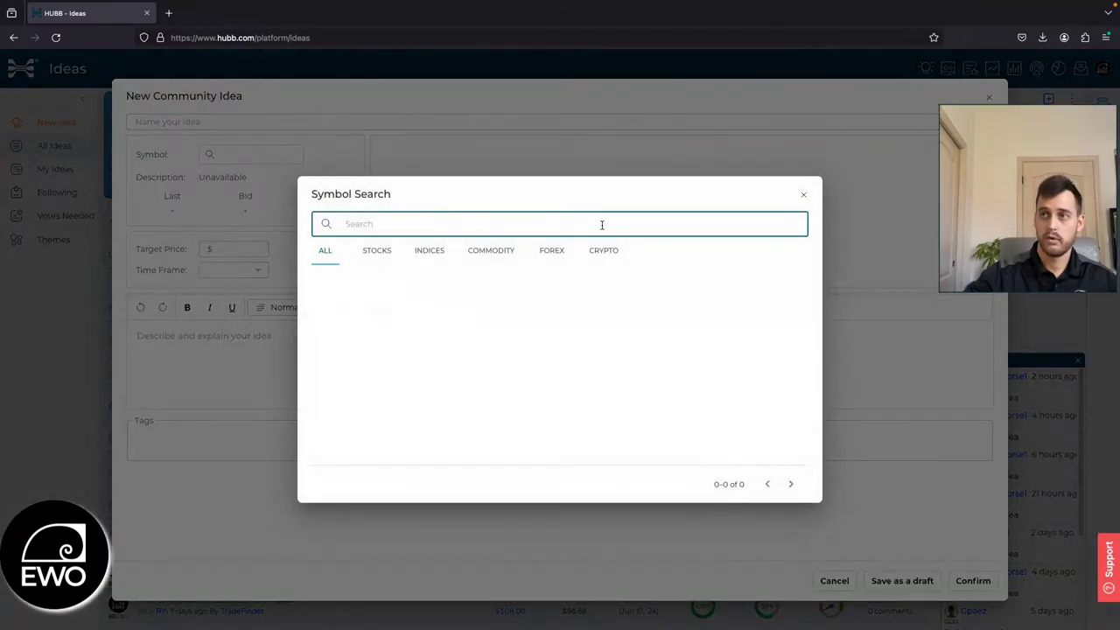
{"action": "left_click", "coordinate": [802, 198]}
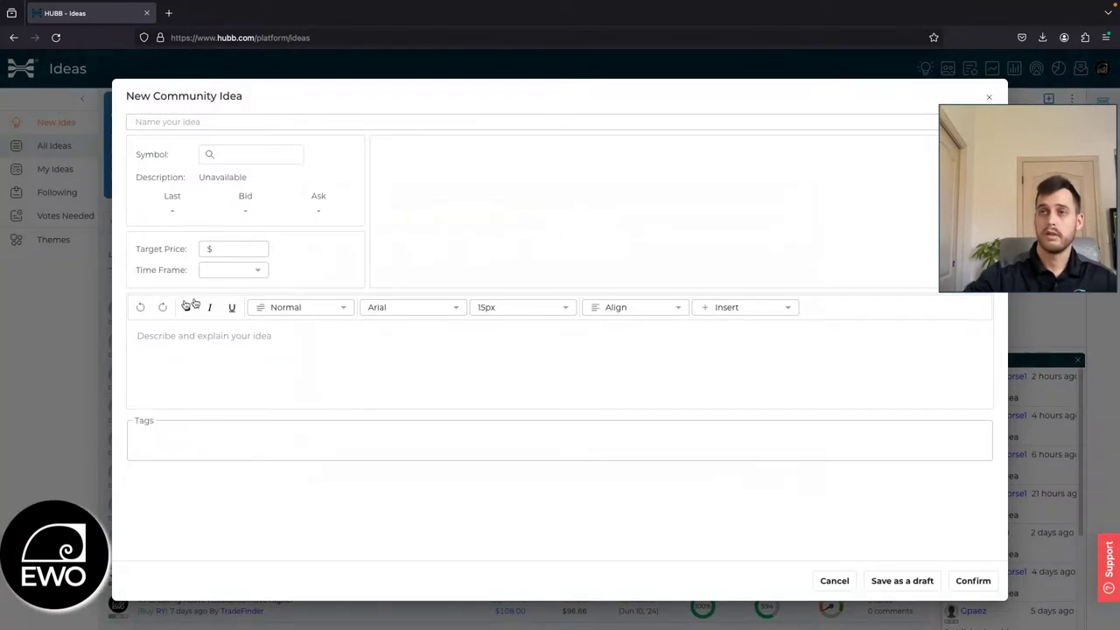
{"action": "left_click", "coordinate": [229, 250]}
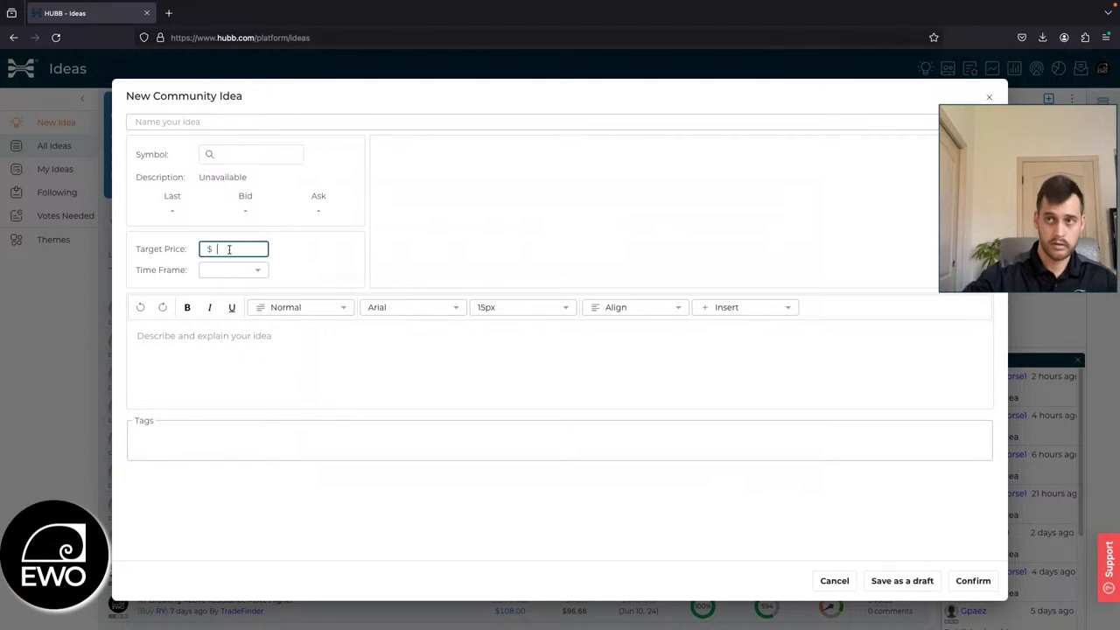
{"action": "left_click", "coordinate": [230, 273]}
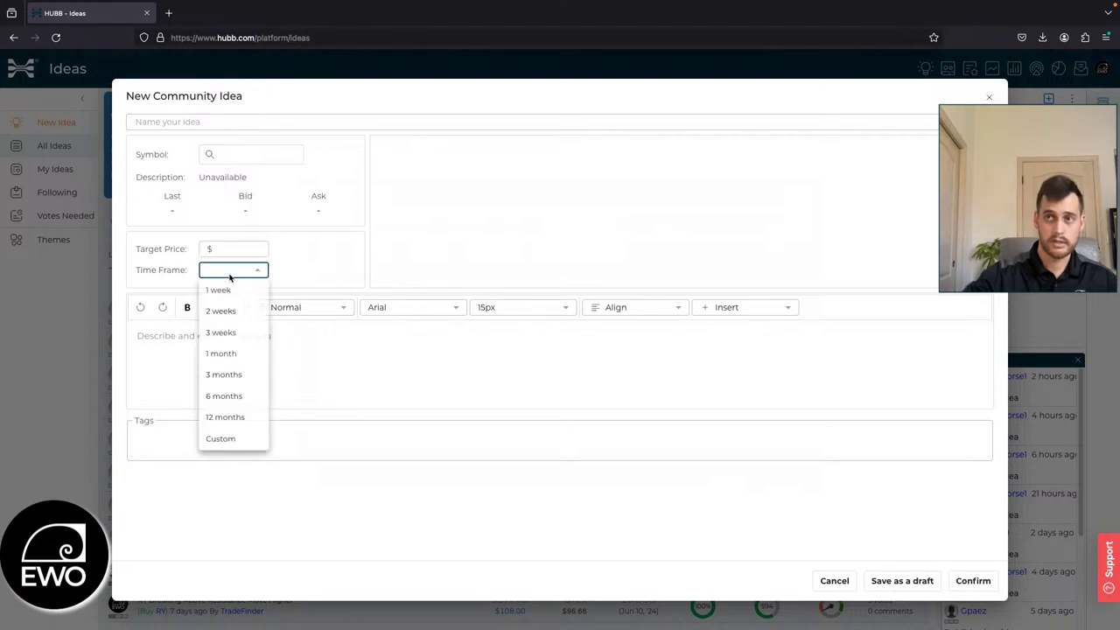
{"action": "left_click", "coordinate": [224, 353]}
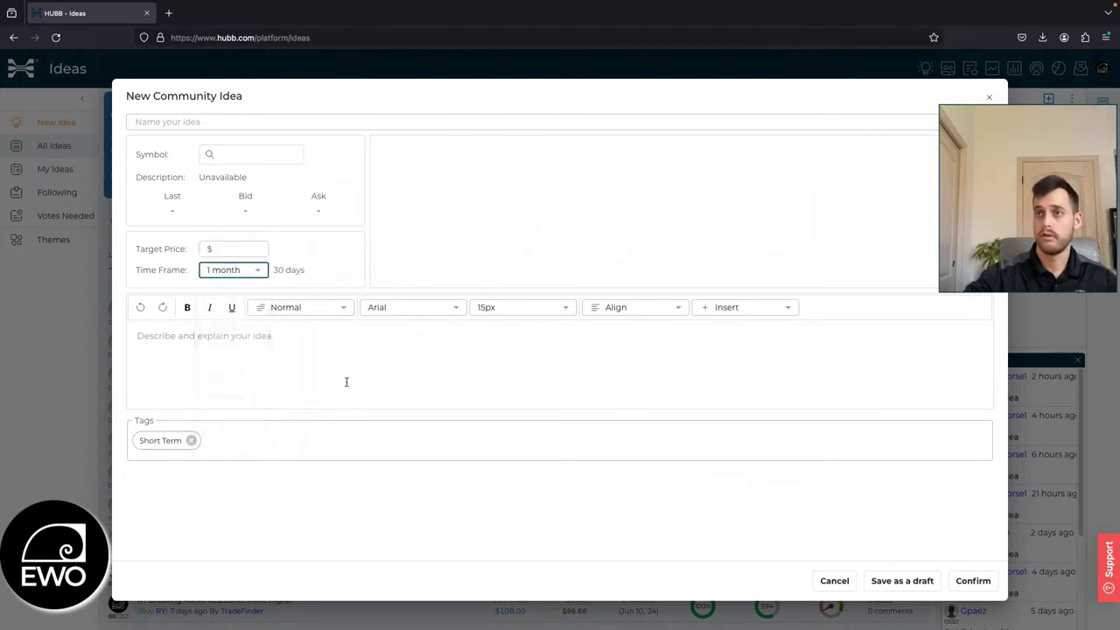
Set the idea's symbol to BEN (Franklin Resources Inc) and its target price to $24.
{"action": "left_click", "coordinate": [247, 161]}
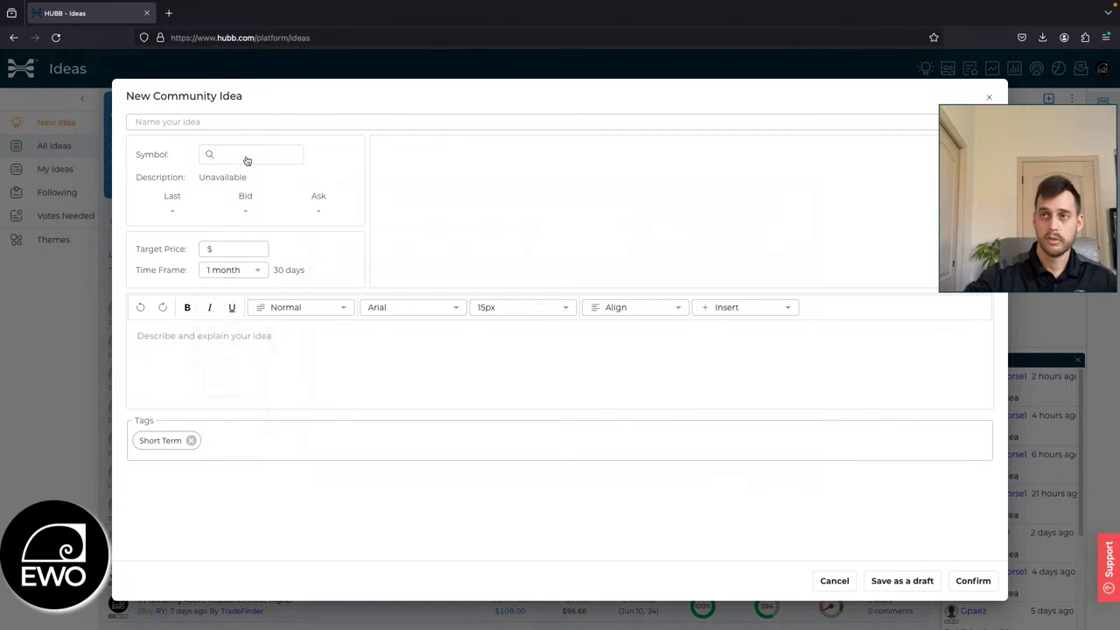
{"action": "type", "text": "ben"}
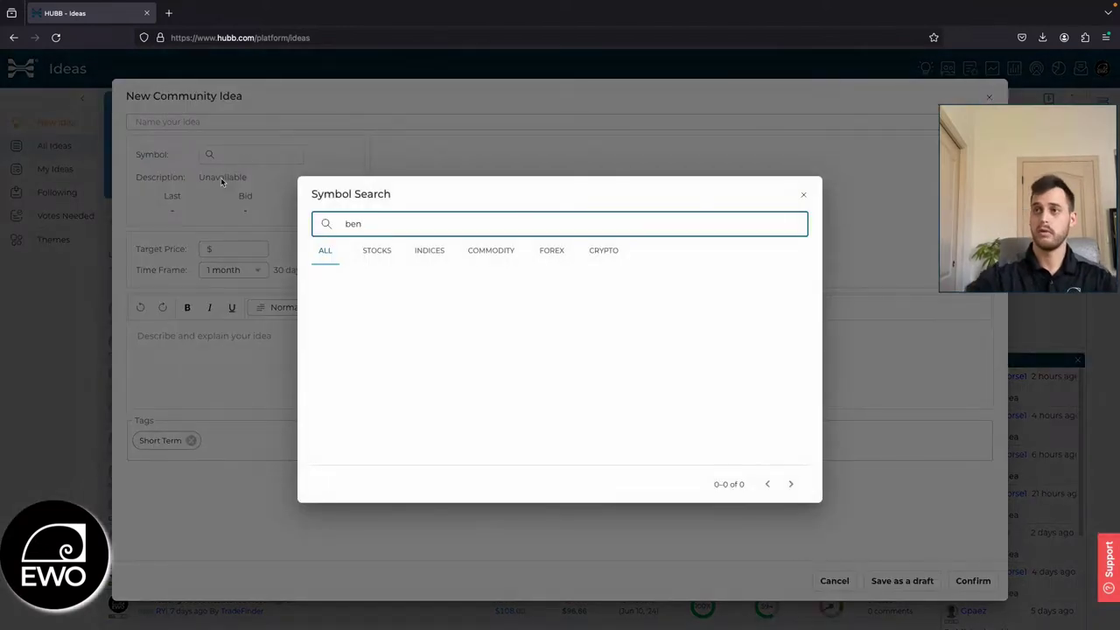
{"action": "left_click", "coordinate": [445, 280]}
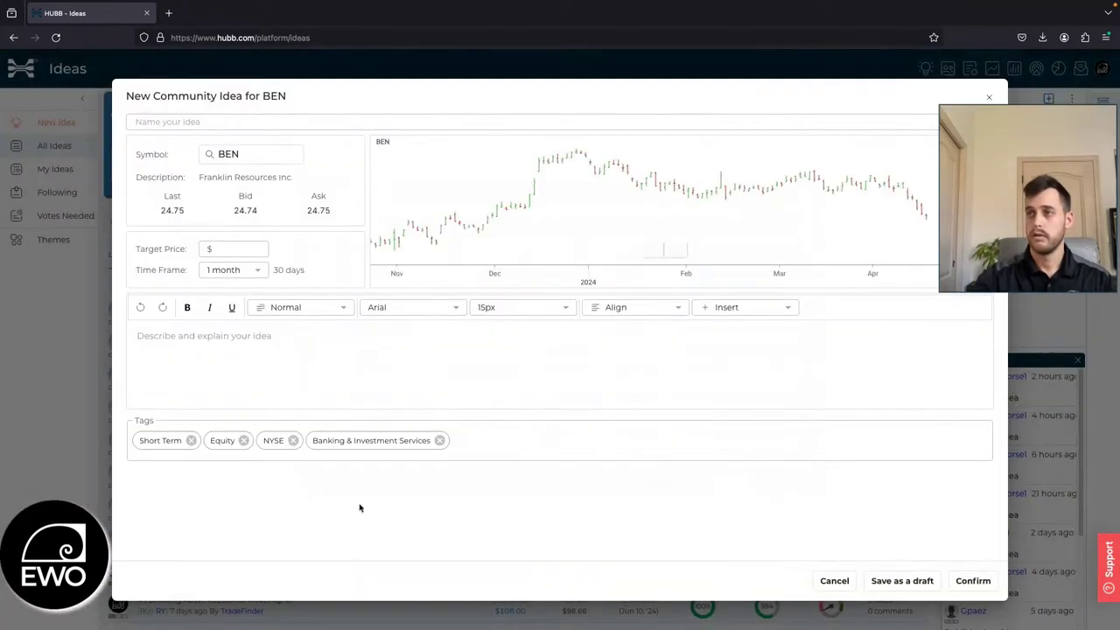
{"action": "left_click", "coordinate": [245, 249]}
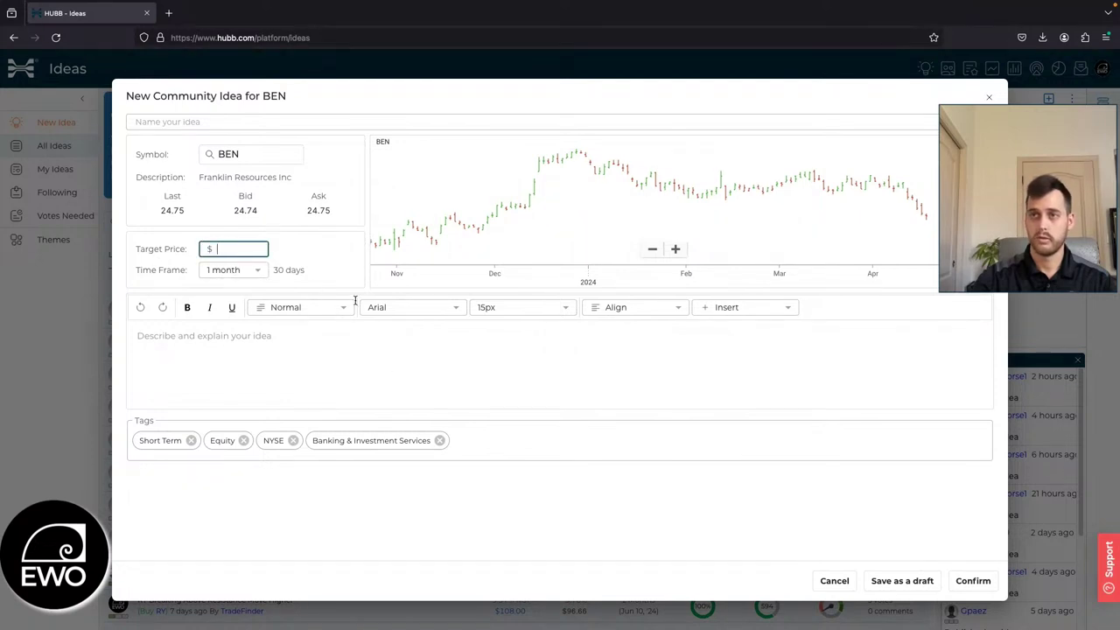
{"action": "type", "text": "24"}
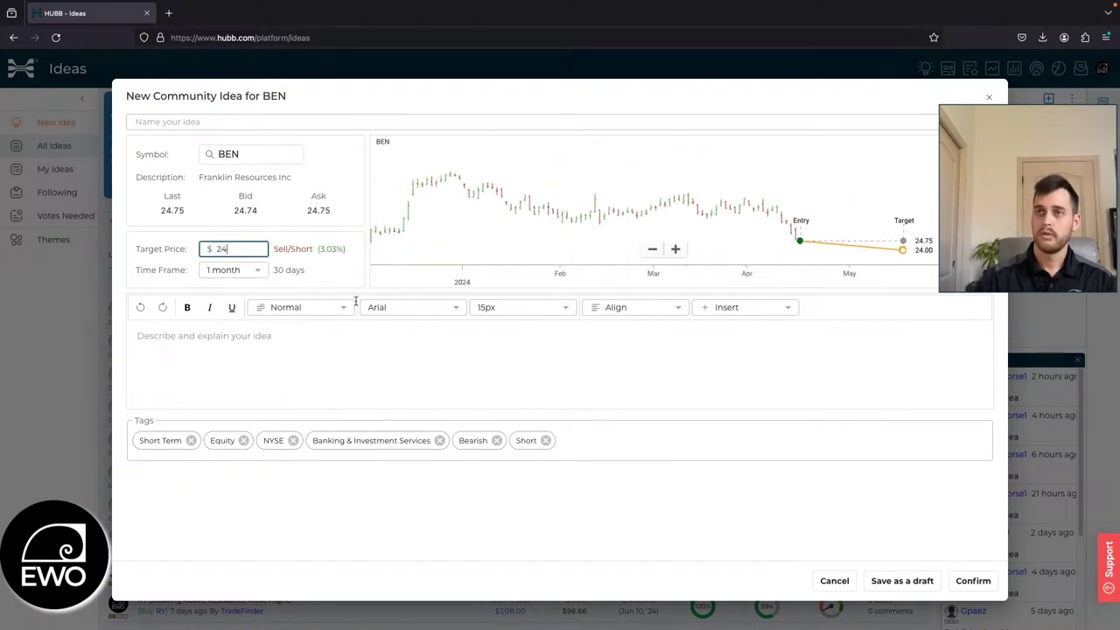
{"action": "left_click", "coordinate": [550, 418]}
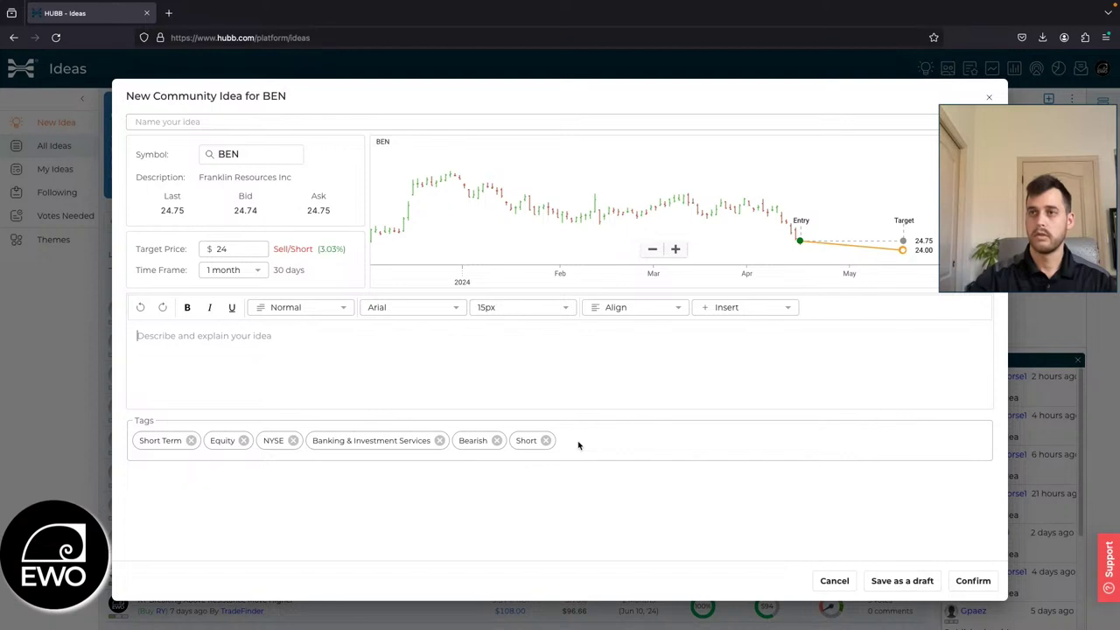
{"action": "left_click", "coordinate": [616, 342]}
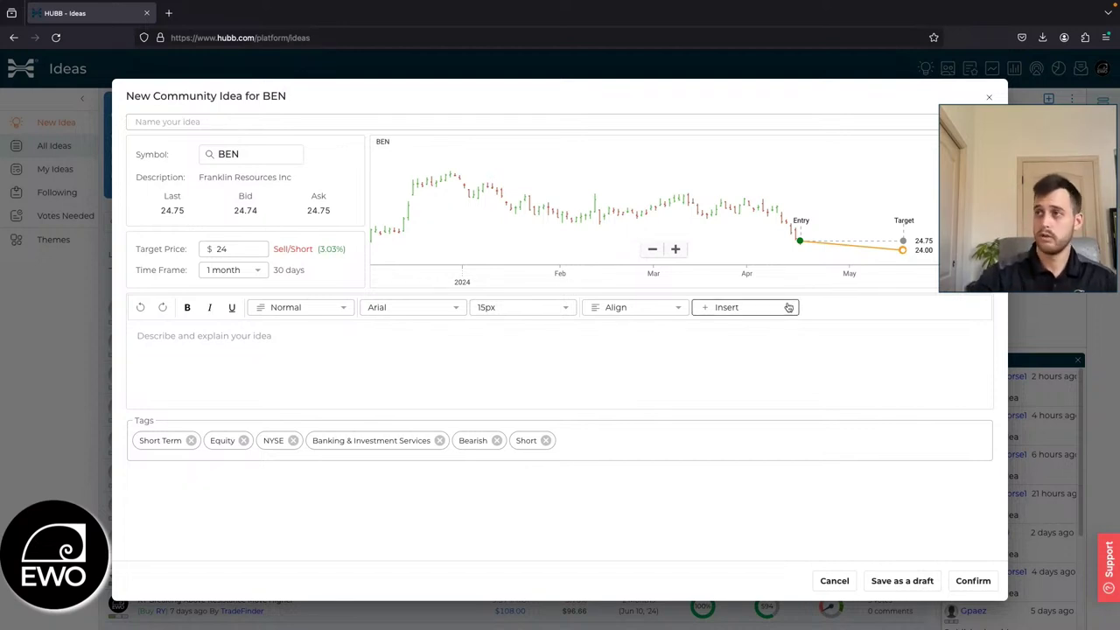
Discard the unsaved community idea for BEN and leave the Ideas section.
{"action": "left_click", "coordinate": [989, 98]}
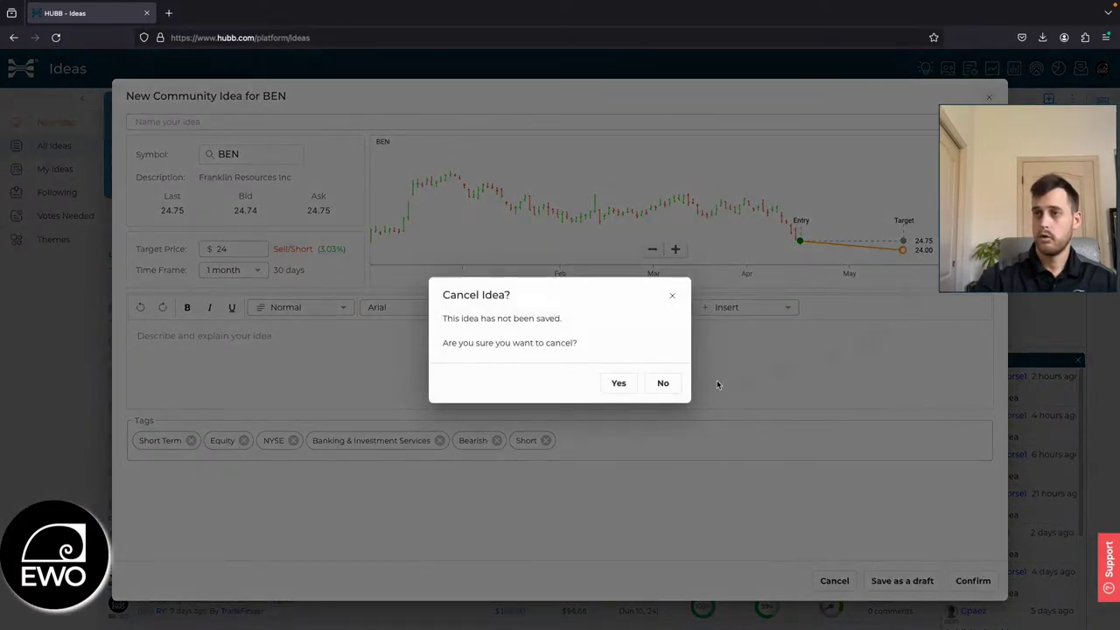
{"action": "left_click", "coordinate": [612, 383]}
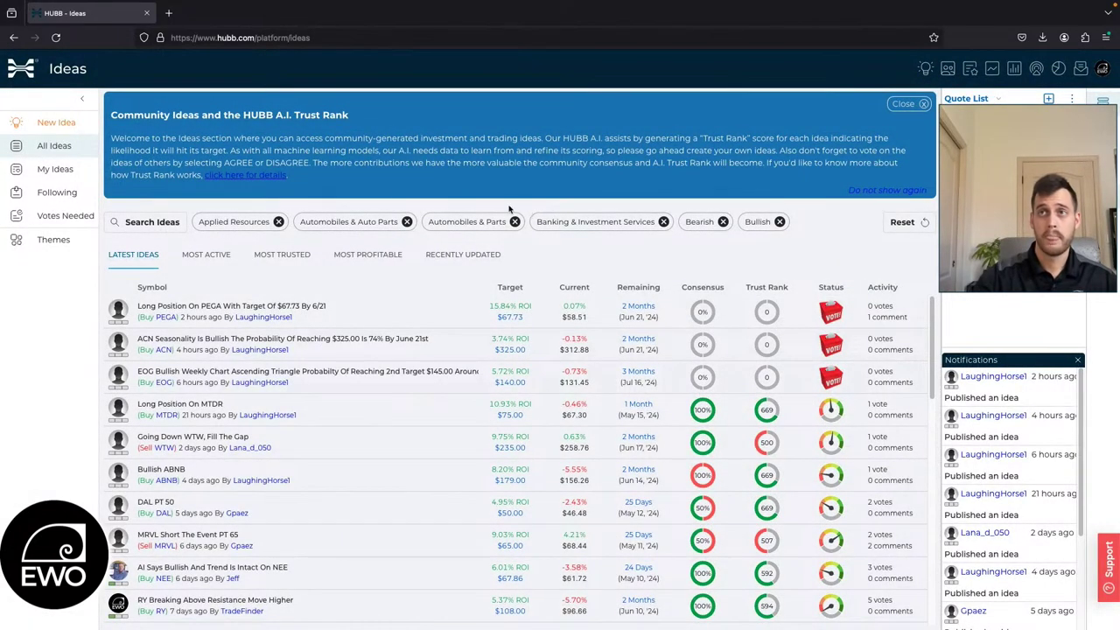
{"action": "left_click", "coordinate": [30, 73]}
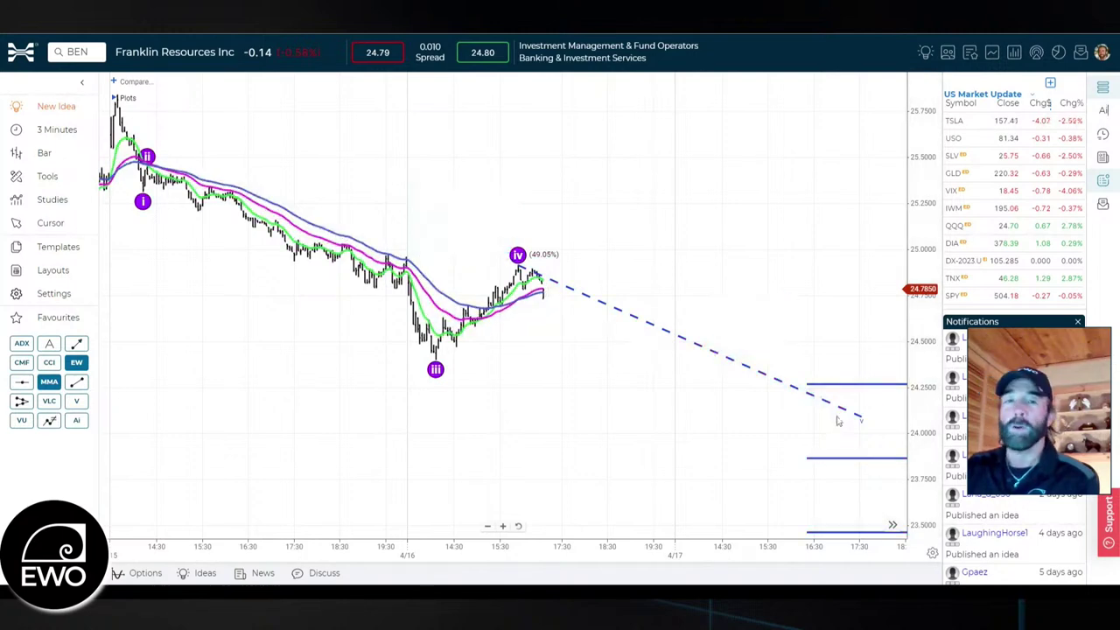
Switch the chart from BEN to SPY (SPDR S&P 500 ETF Trust) and set the interval to 1 day.
{"action": "left_click_drag", "start_coordinate": [332, 413], "coordinate": [390, 404]}
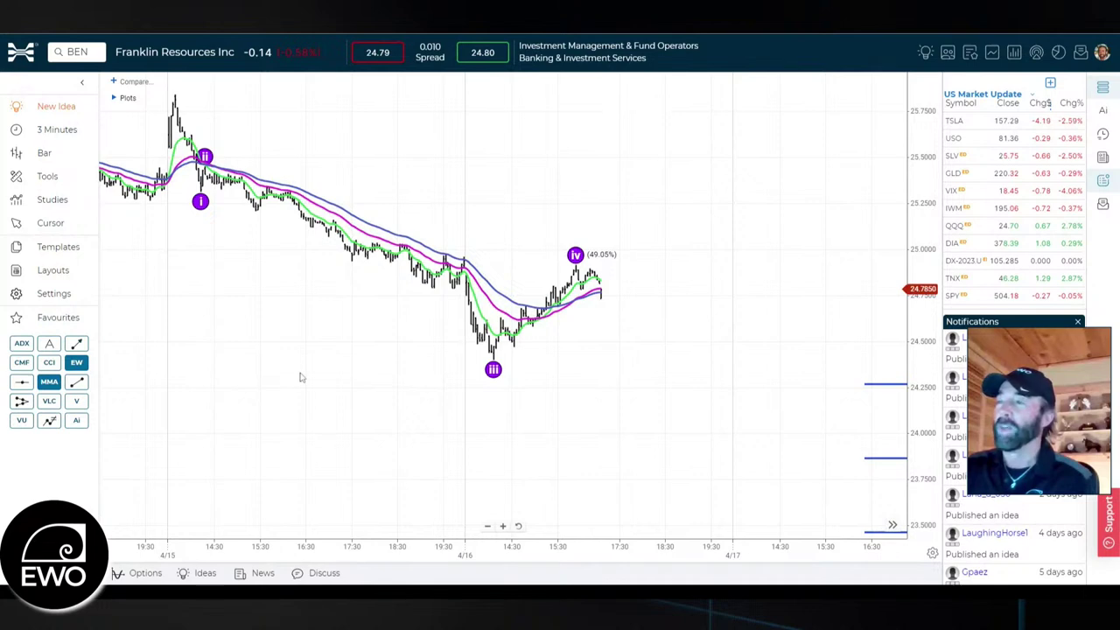
{"action": "left_click_drag", "start_coordinate": [303, 375], "coordinate": [333, 375]}
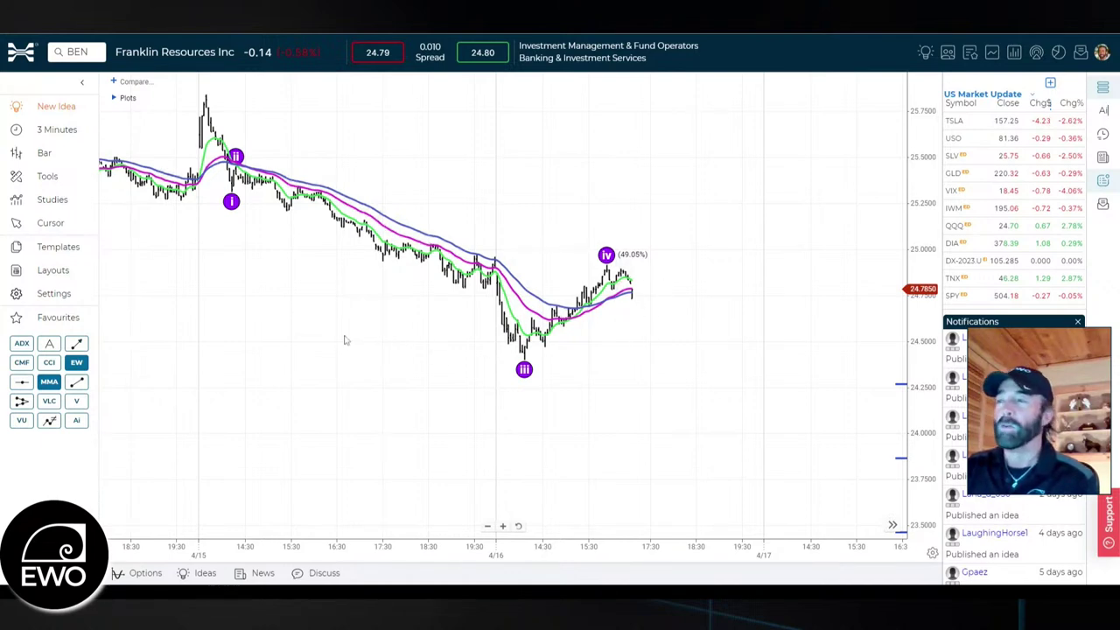
{"action": "left_click", "coordinate": [96, 55]}
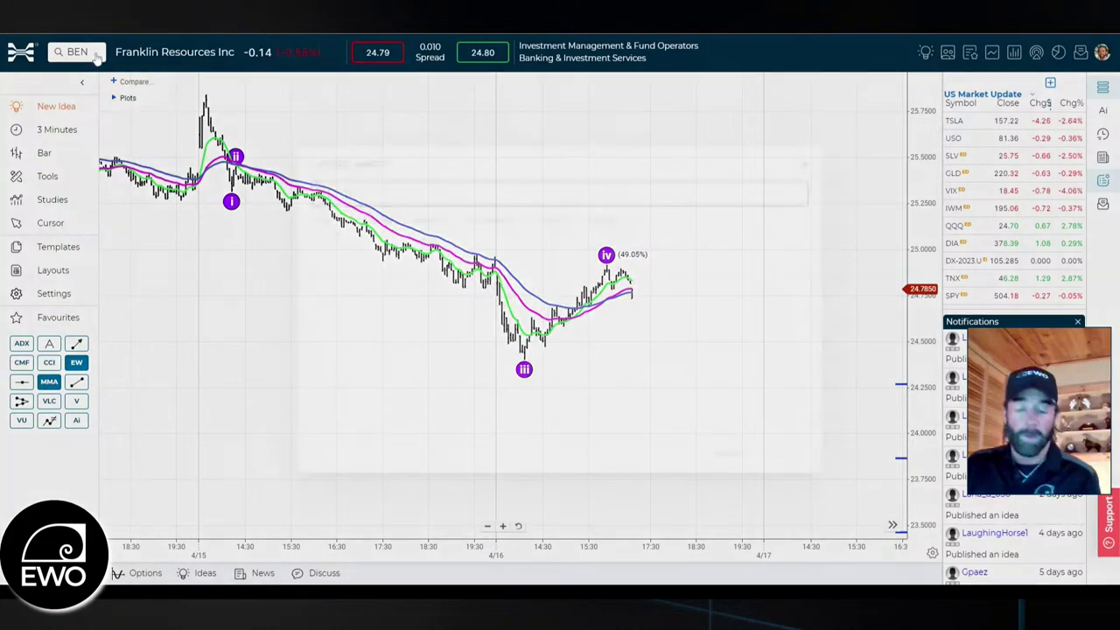
{"action": "type", "text": "spy"}
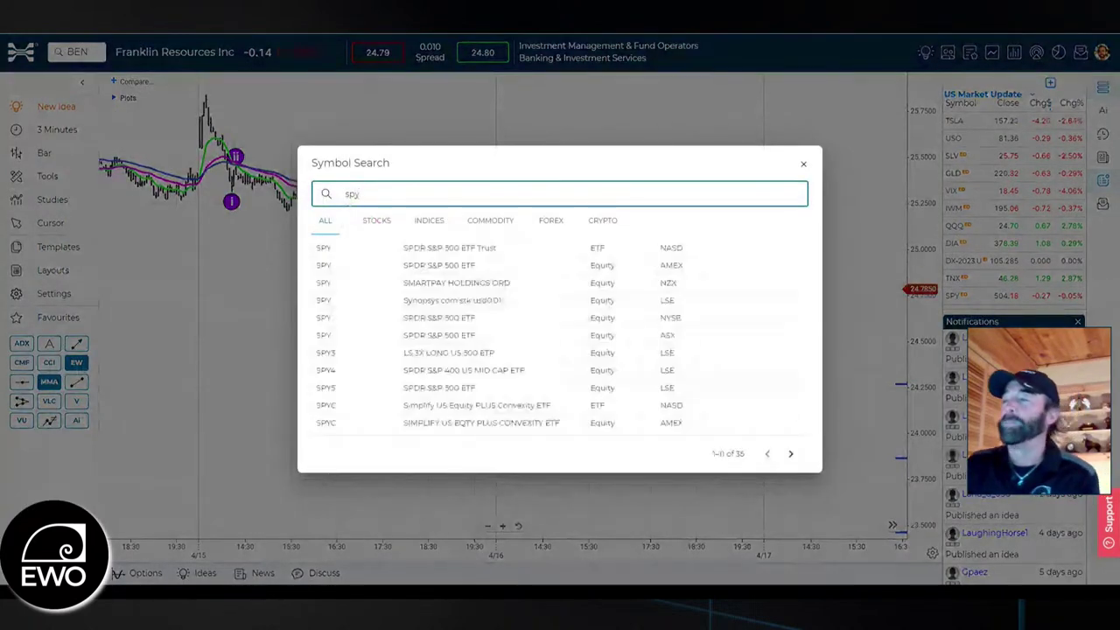
{"action": "left_click", "coordinate": [419, 251]}
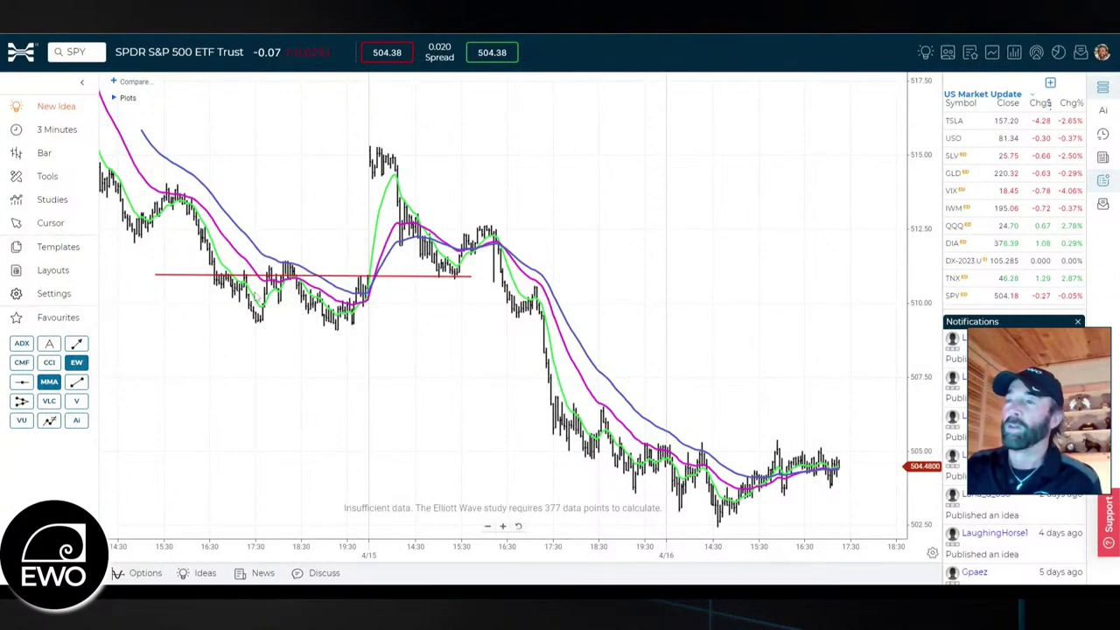
{"action": "left_click", "coordinate": [70, 137]}
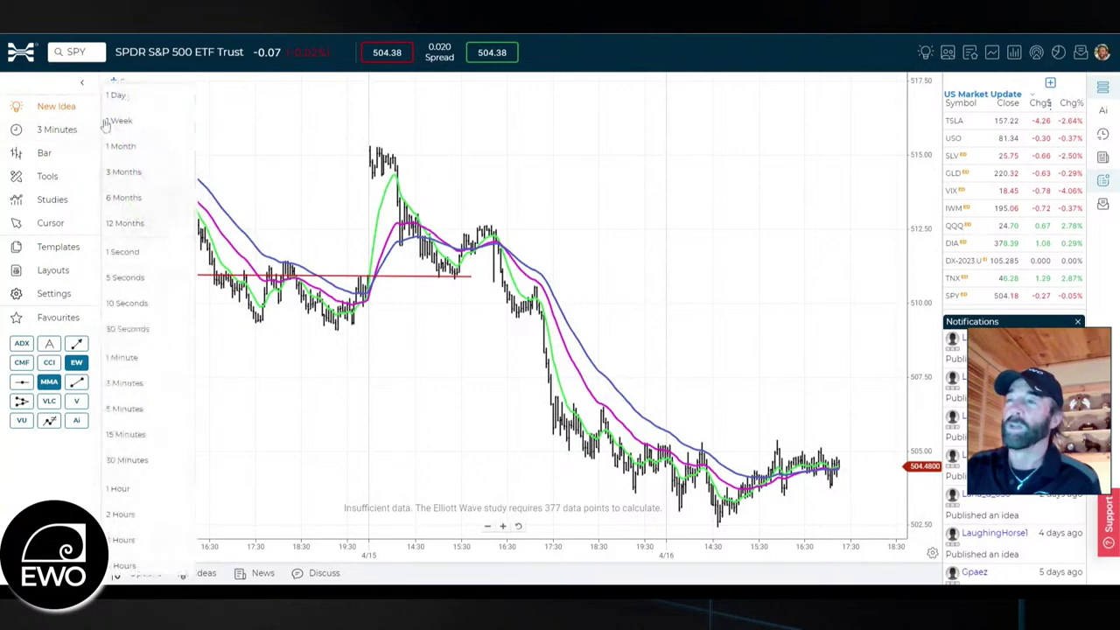
{"action": "left_click", "coordinate": [134, 97]}
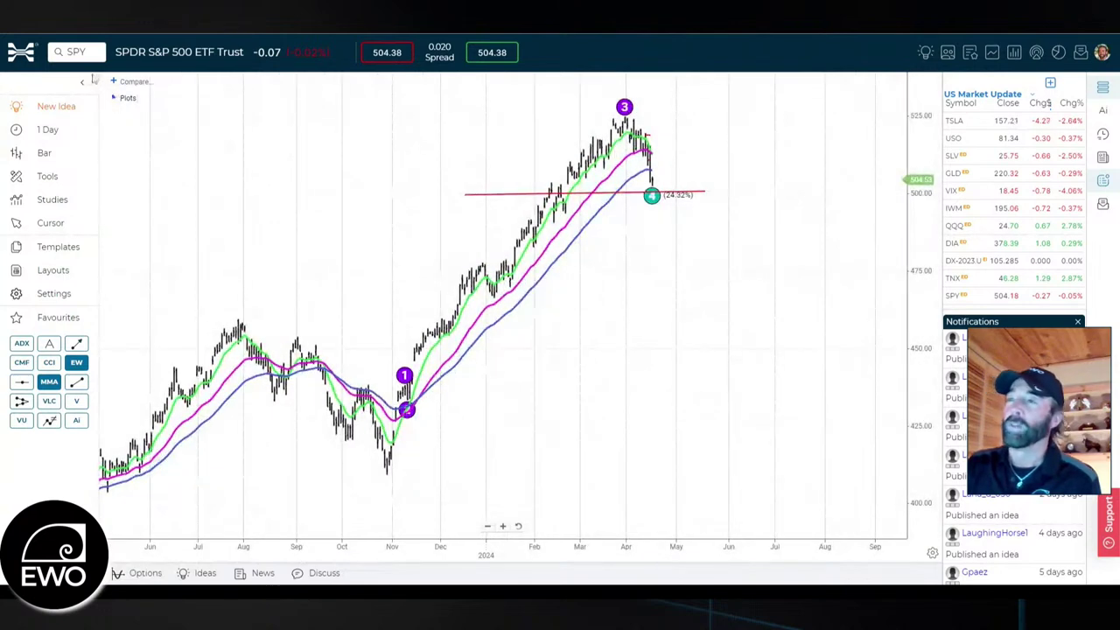
Load the chart for DIA, the SPDR Dow Jones Industrial Average ETF Trust.
{"action": "left_click", "coordinate": [77, 53]}
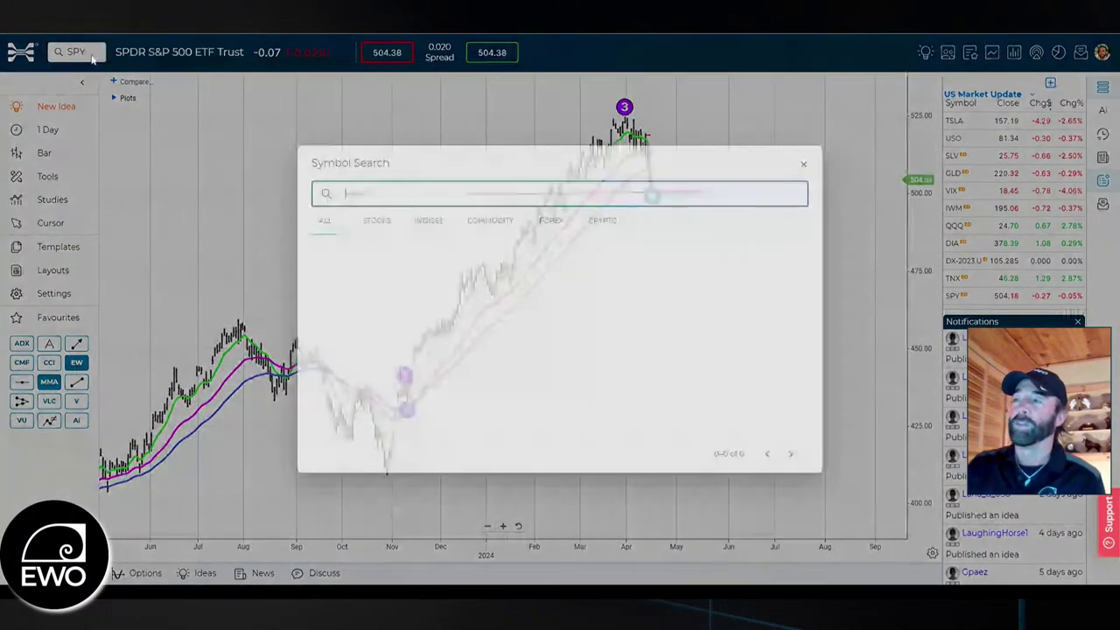
{"action": "type", "text": "dia"}
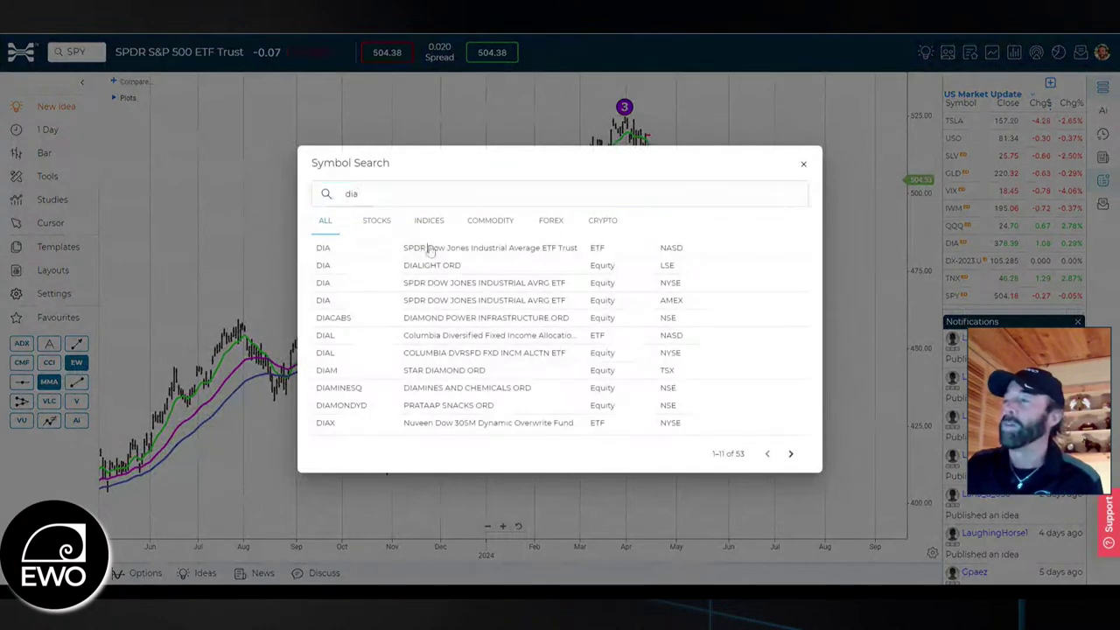
{"action": "left_click", "coordinate": [430, 251]}
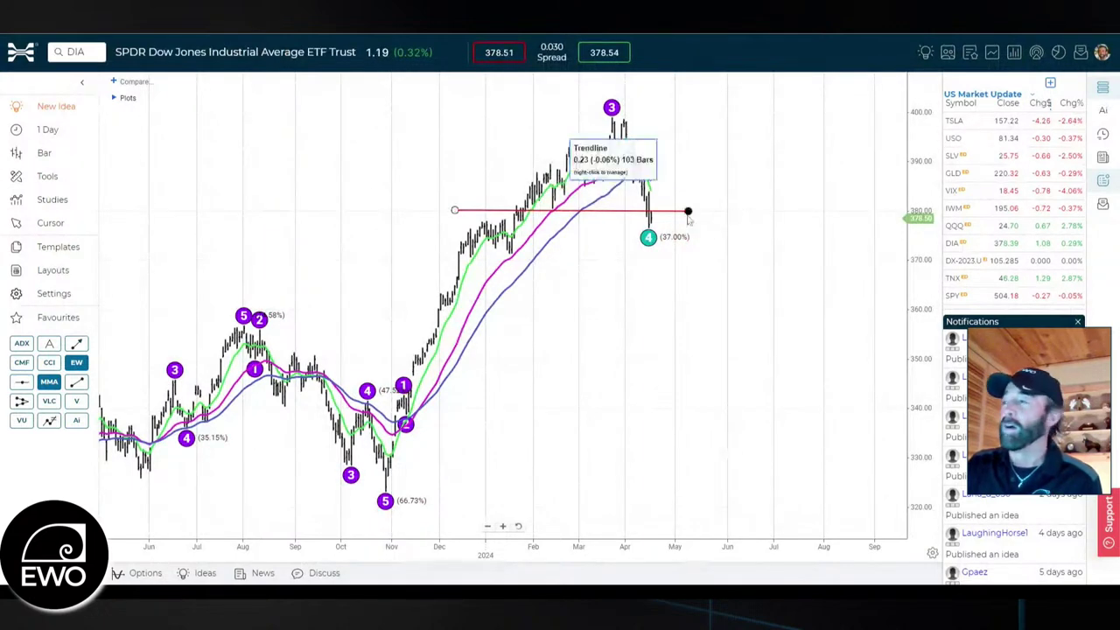
Lower the red trendline on the DIA chart to about 375 at the wave 4 low and make it nearly level.
{"action": "mouse_move", "coordinate": [688, 210]}
{"action": "left_mouse_down"}
{"action": "mouse_move", "coordinate": [691, 232]}
{"action": "mouse_move", "coordinate": [690, 218]}
{"action": "left_mouse_up"}
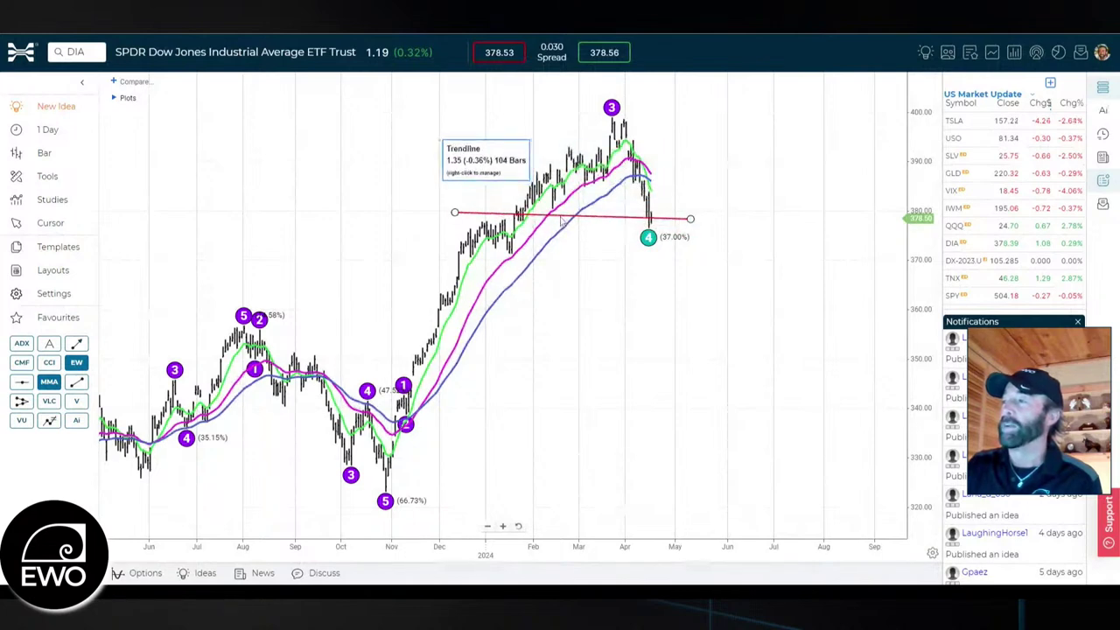
{"action": "mouse_move", "coordinate": [561, 223]}
{"action": "left_mouse_down"}
{"action": "mouse_move", "coordinate": [567, 248]}
{"action": "mouse_move", "coordinate": [561, 236]}
{"action": "left_mouse_up"}
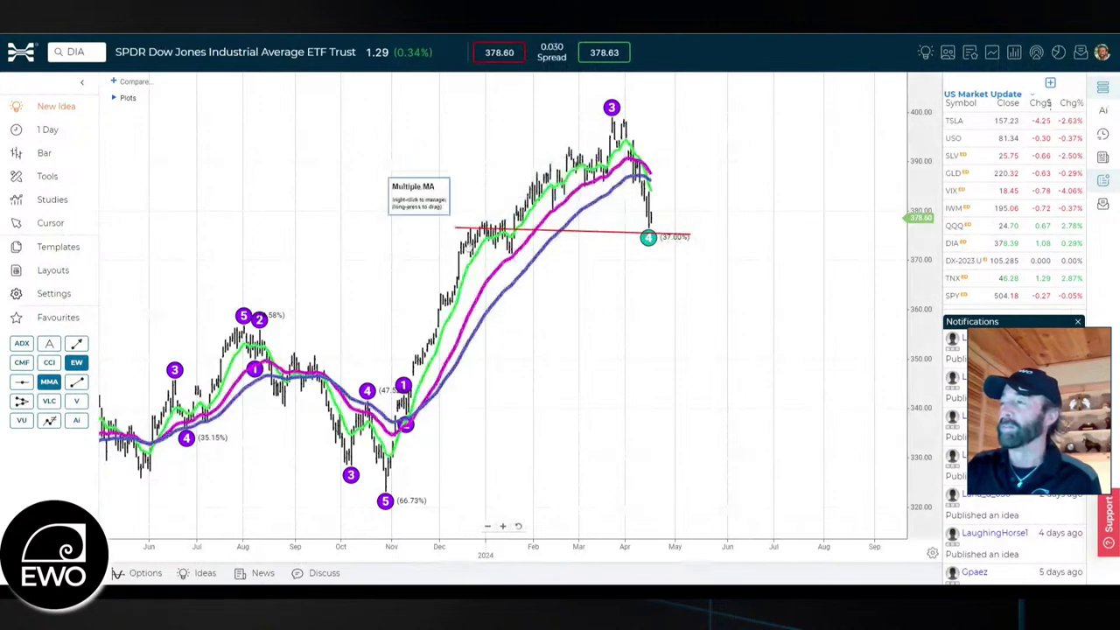
{"action": "left_click_drag", "start_coordinate": [454, 228], "coordinate": [457, 234]}
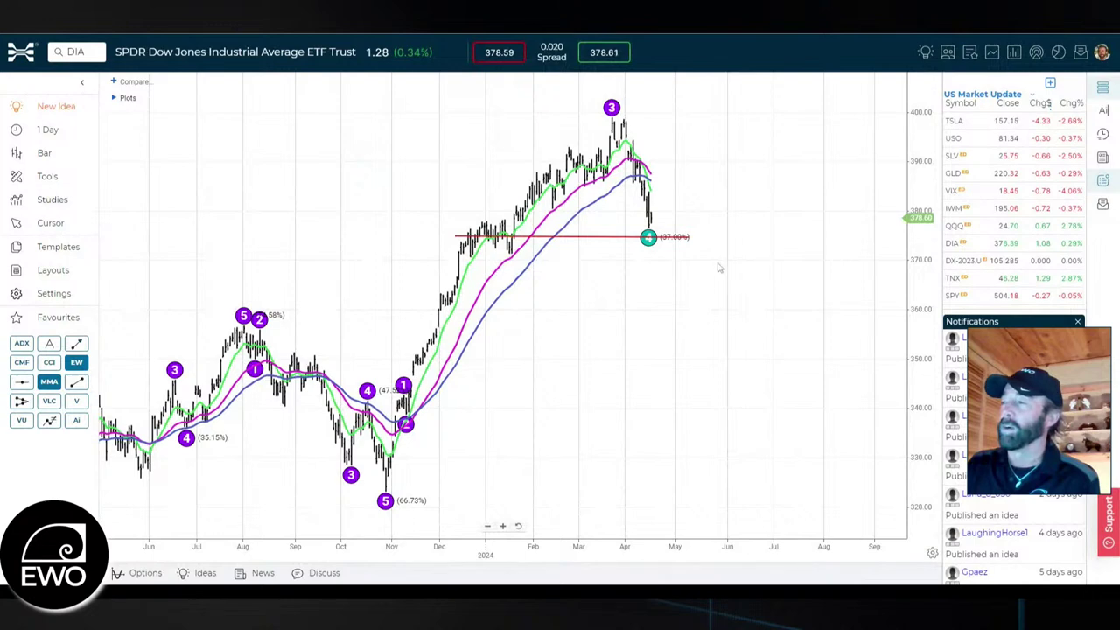
Examine the DIA daily chart around the wave 4 low and the red support trendline.
{"action": "left_click_drag", "start_coordinate": [731, 275], "coordinate": [683, 280]}
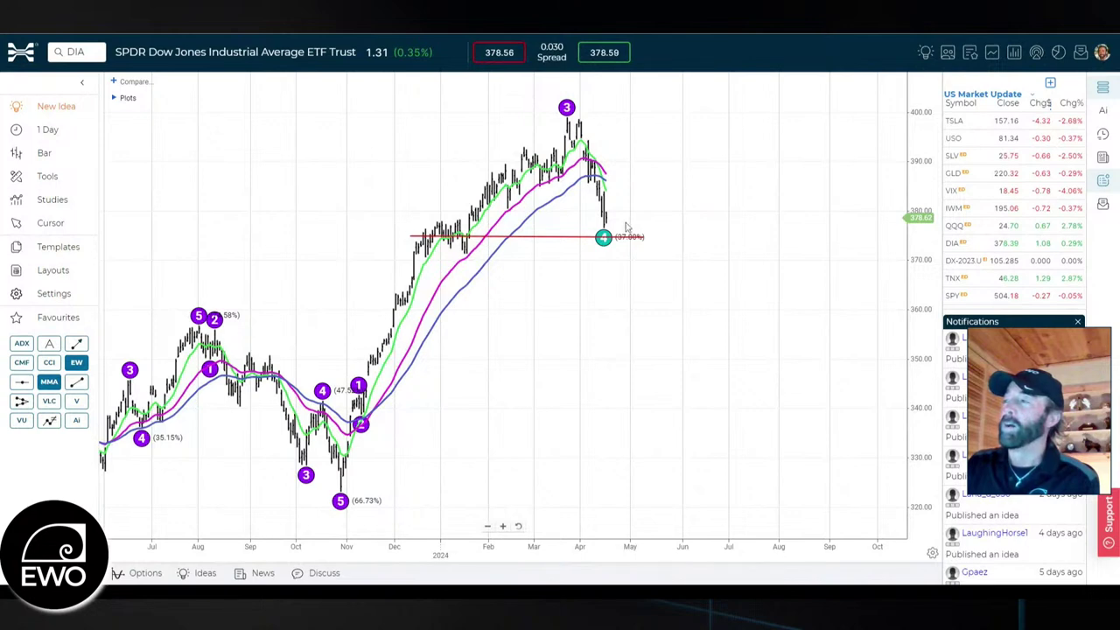
{"action": "mouse_move", "coordinate": [613, 235]}
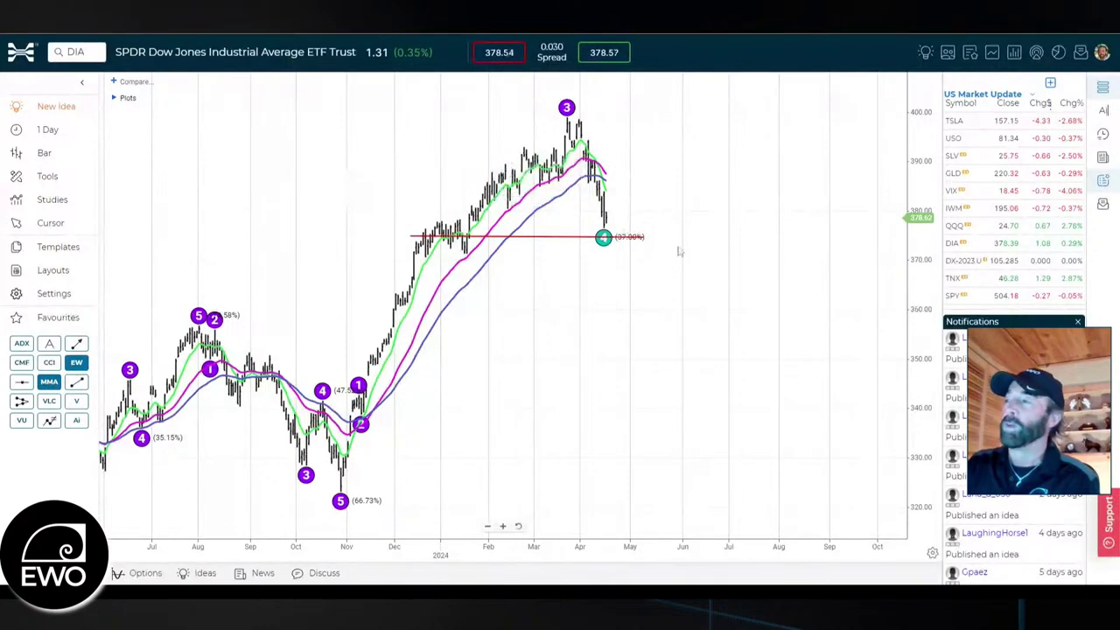
{"action": "scroll", "coordinate": [674, 297], "scroll_direction": "up", "scroll_amount": 2}
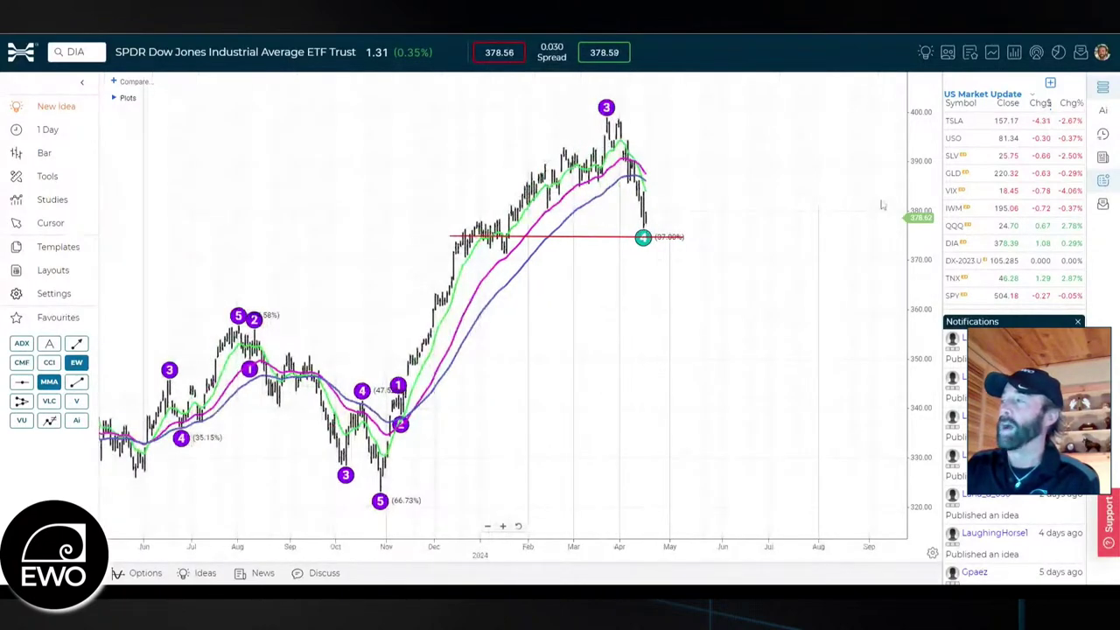
{"action": "left_click_drag", "start_coordinate": [752, 245], "coordinate": [667, 325]}
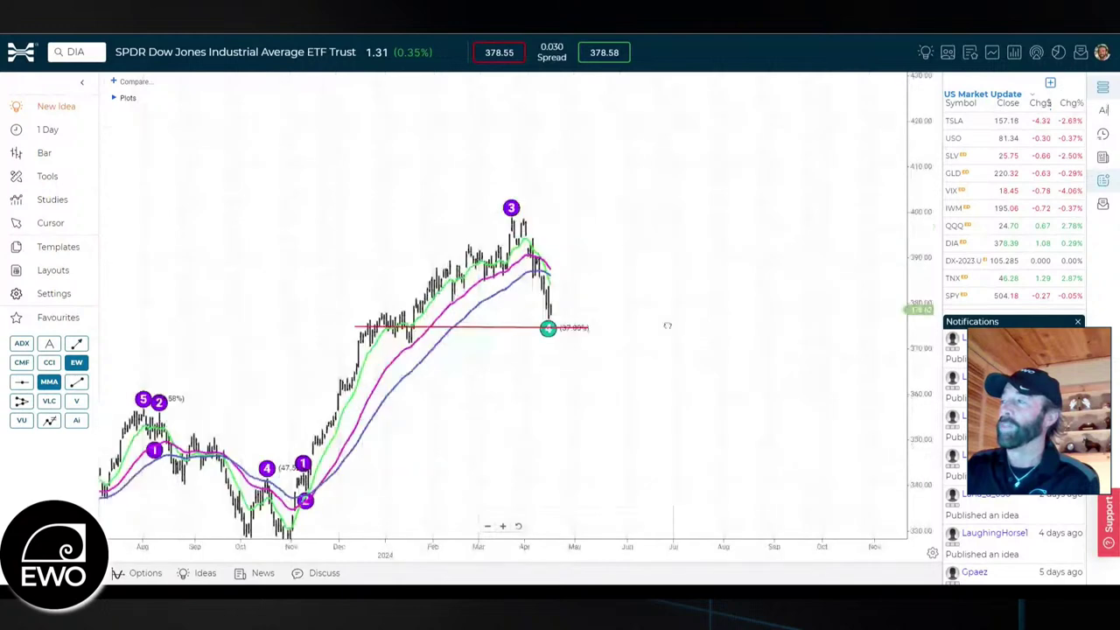
{"action": "scroll", "coordinate": [780, 337], "scroll_direction": "down", "scroll_amount": 3}
{"action": "scroll", "coordinate": [780, 337], "scroll_direction": "down", "scroll_amount": 3}
{"action": "scroll", "coordinate": [799, 279], "scroll_direction": "up", "scroll_amount": 3}
{"action": "left_click_drag", "start_coordinate": [493, 472], "coordinate": [706, 338]}
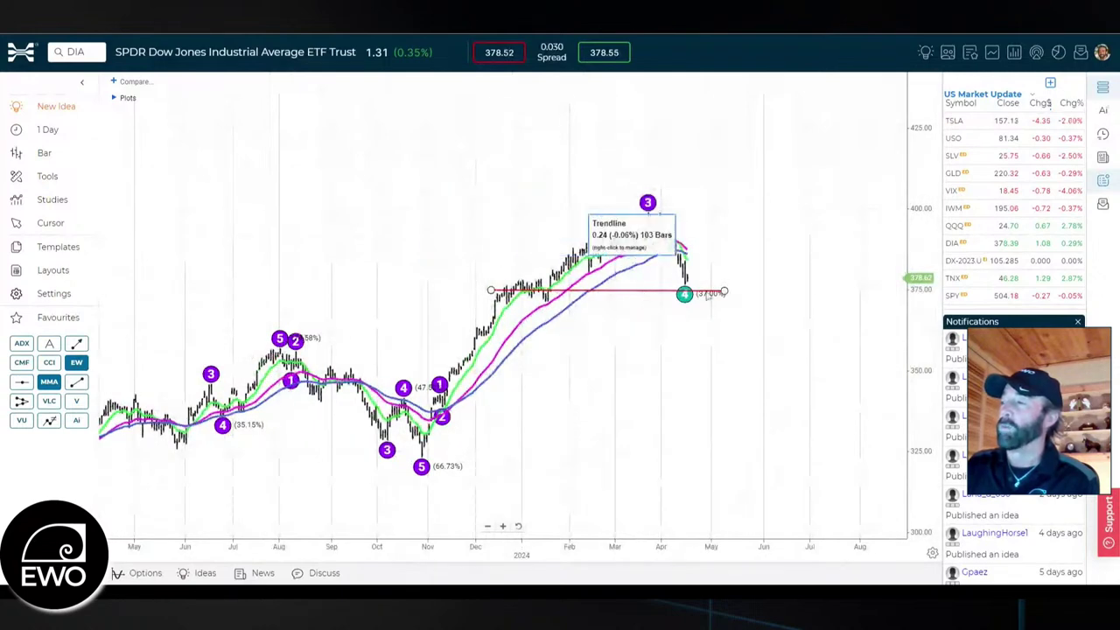
{"action": "left_click_drag", "start_coordinate": [908, 245], "coordinate": [910, 235]}
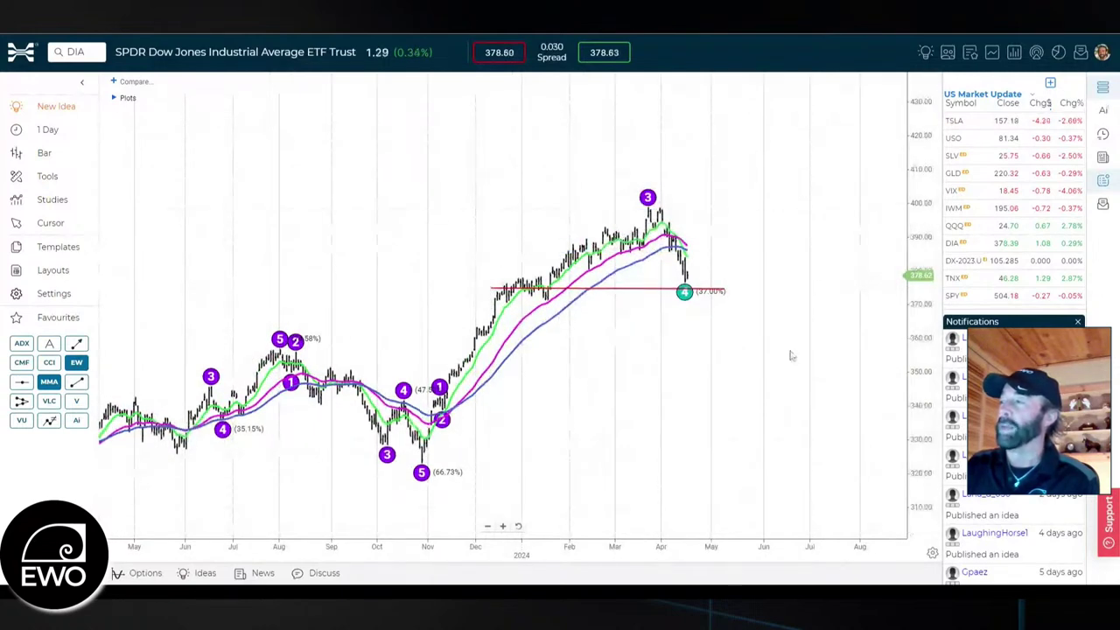
{"action": "left_click_drag", "start_coordinate": [707, 393], "coordinate": [639, 348]}
{"action": "left_click_drag", "start_coordinate": [902, 302], "coordinate": [904, 284]}
{"action": "left_click_drag", "start_coordinate": [725, 419], "coordinate": [731, 401]}
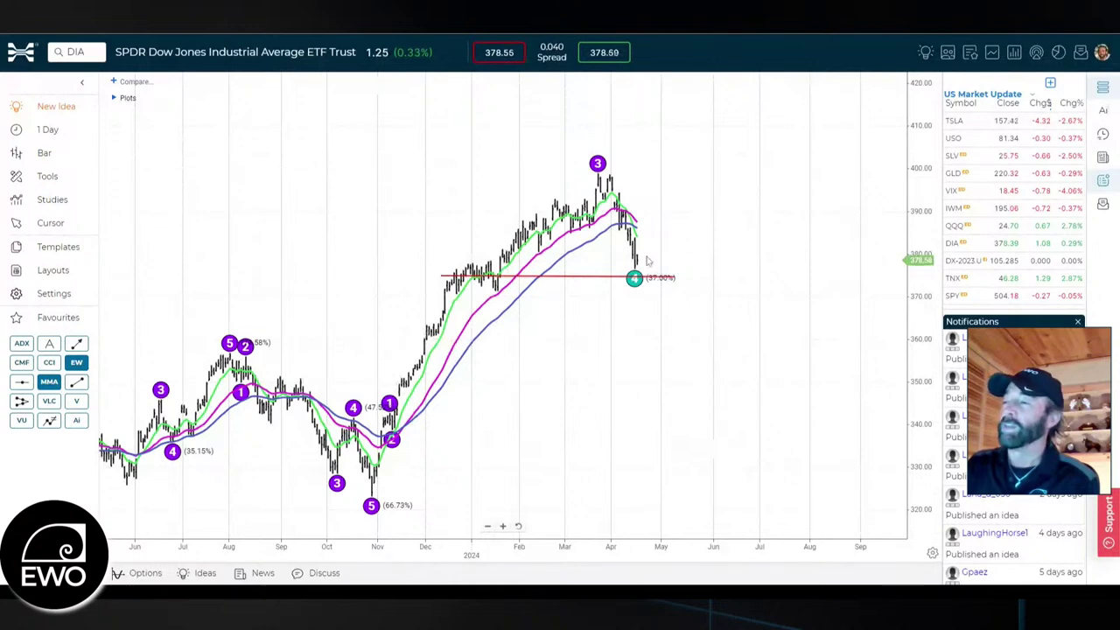
Draw a long, nearly horizontal trendline on the DIA chart from about 354 near the summer 2023 highs to about 352 in July 2024.
{"action": "left_click_drag", "start_coordinate": [633, 393], "coordinate": [610, 383]}
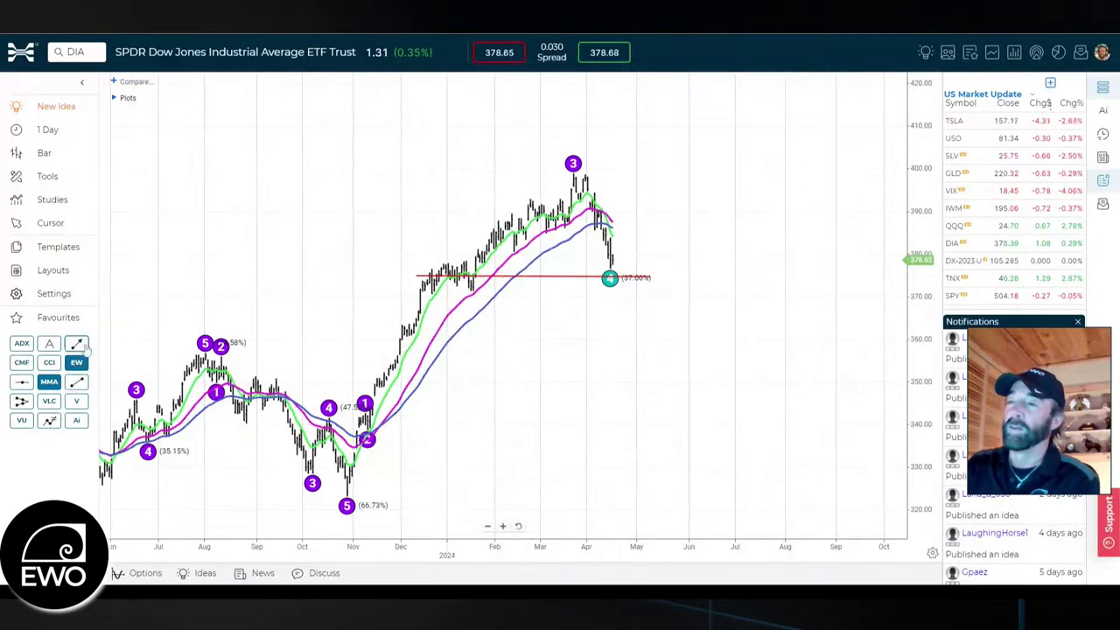
{"action": "left_click_drag", "start_coordinate": [372, 368], "coordinate": [414, 315]}
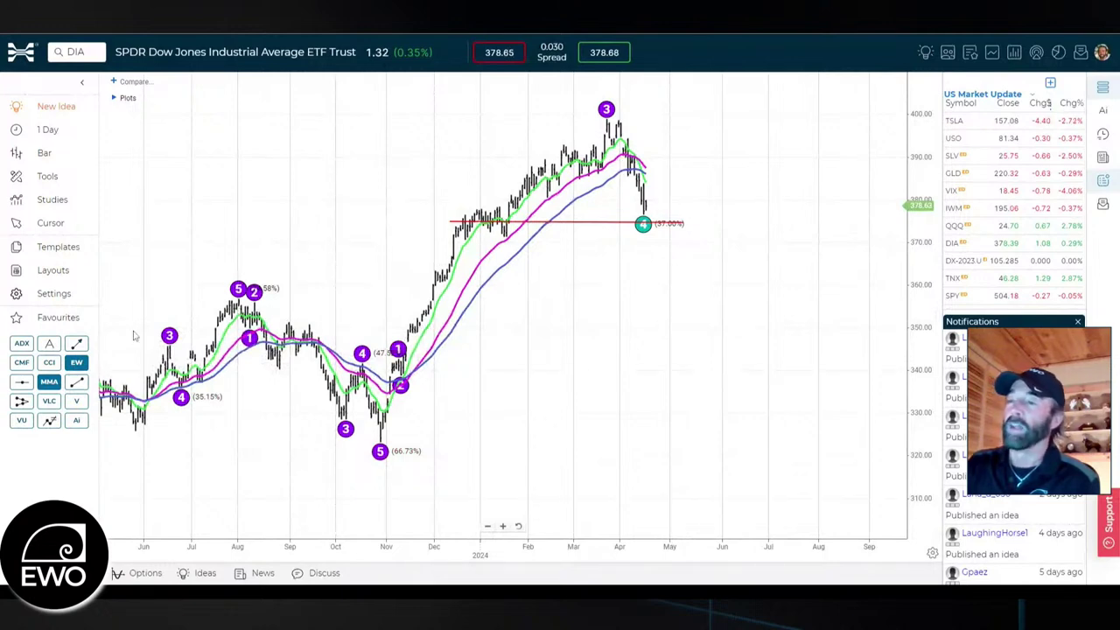
{"action": "mouse_move", "coordinate": [185, 308]}
{"action": "left_mouse_down"}
{"action": "mouse_move", "coordinate": [348, 293]}
{"action": "mouse_move", "coordinate": [771, 314]}
{"action": "mouse_move", "coordinate": [780, 326]}
{"action": "left_mouse_up"}
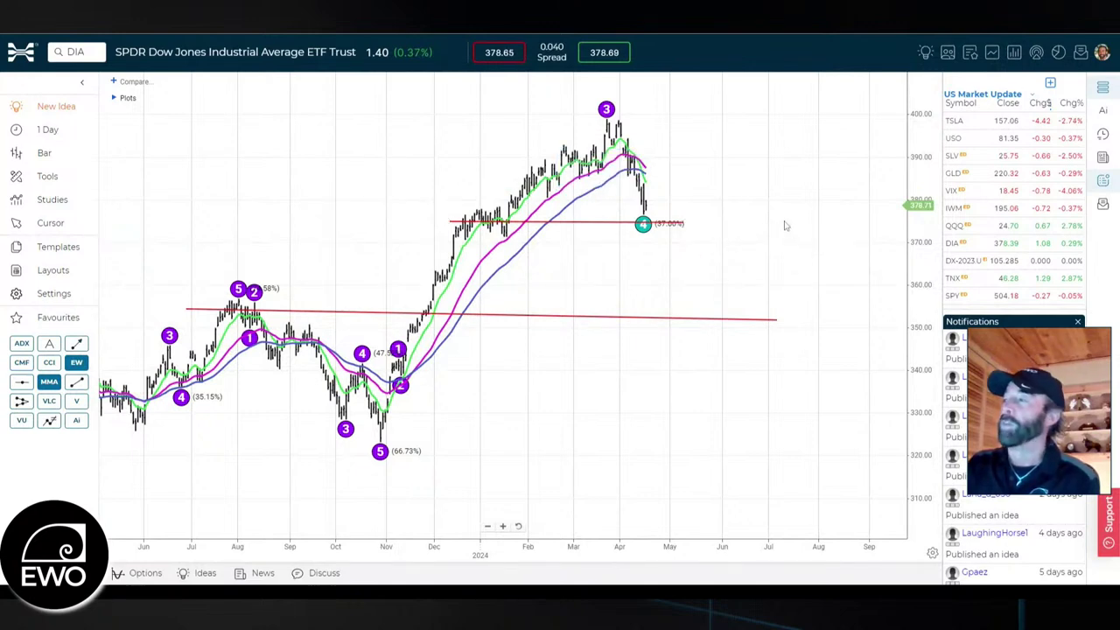
Switch the chart from DIA to QQQ (Invesco QQQ Trust Series 1).
{"action": "left_click_drag", "start_coordinate": [665, 432], "coordinate": [685, 428]}
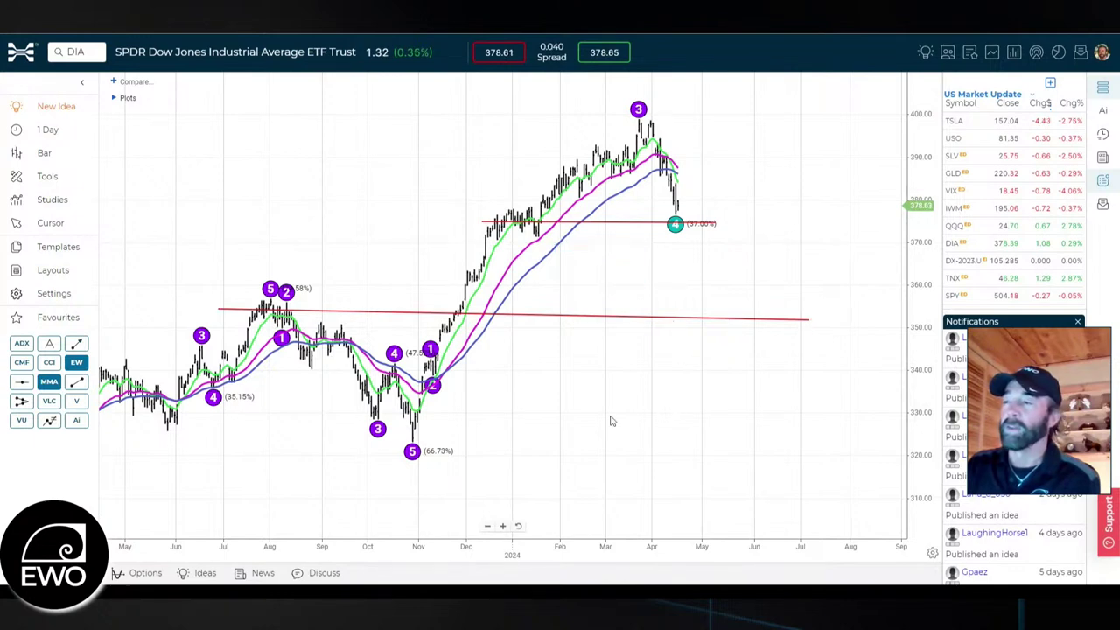
{"action": "left_click_drag", "start_coordinate": [598, 401], "coordinate": [612, 403]}
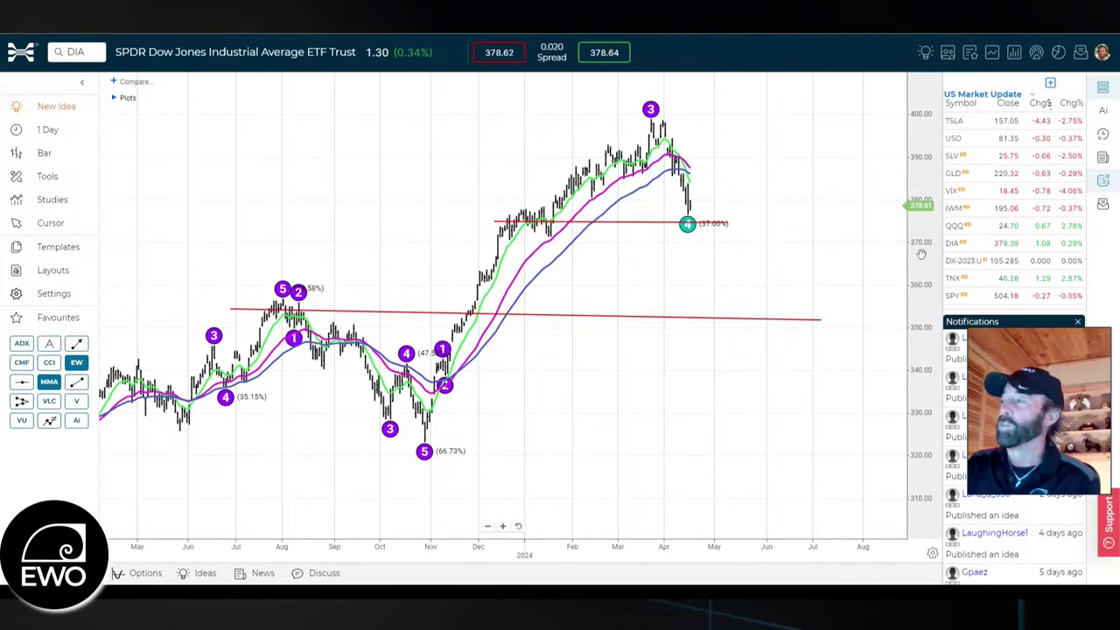
{"action": "left_click_drag", "start_coordinate": [924, 255], "coordinate": [922, 249]}
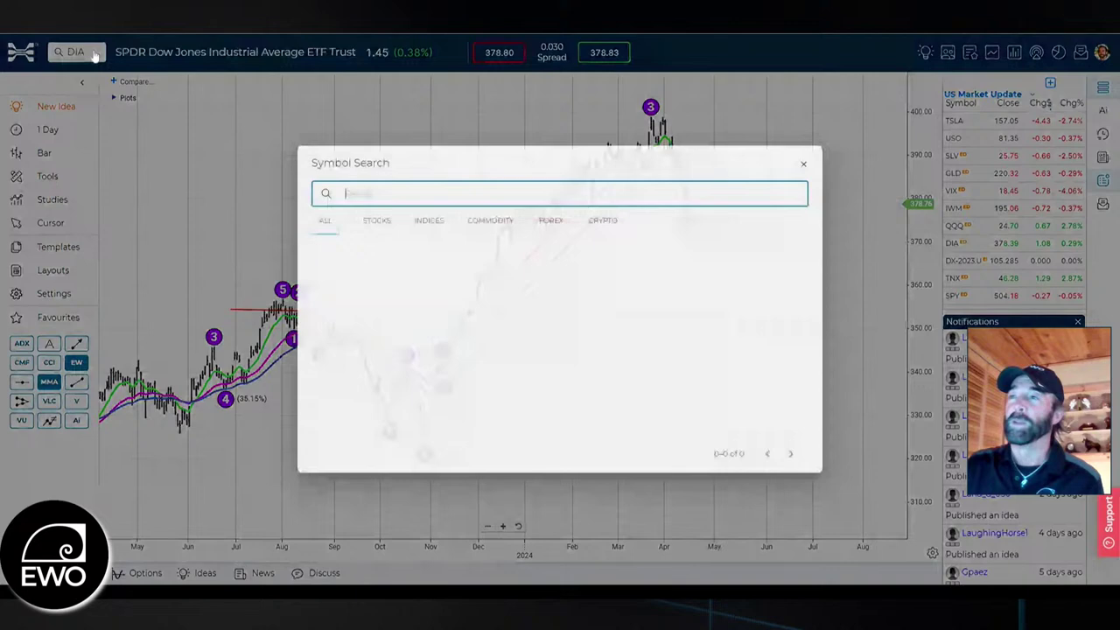
{"action": "left_click", "coordinate": [76, 52]}
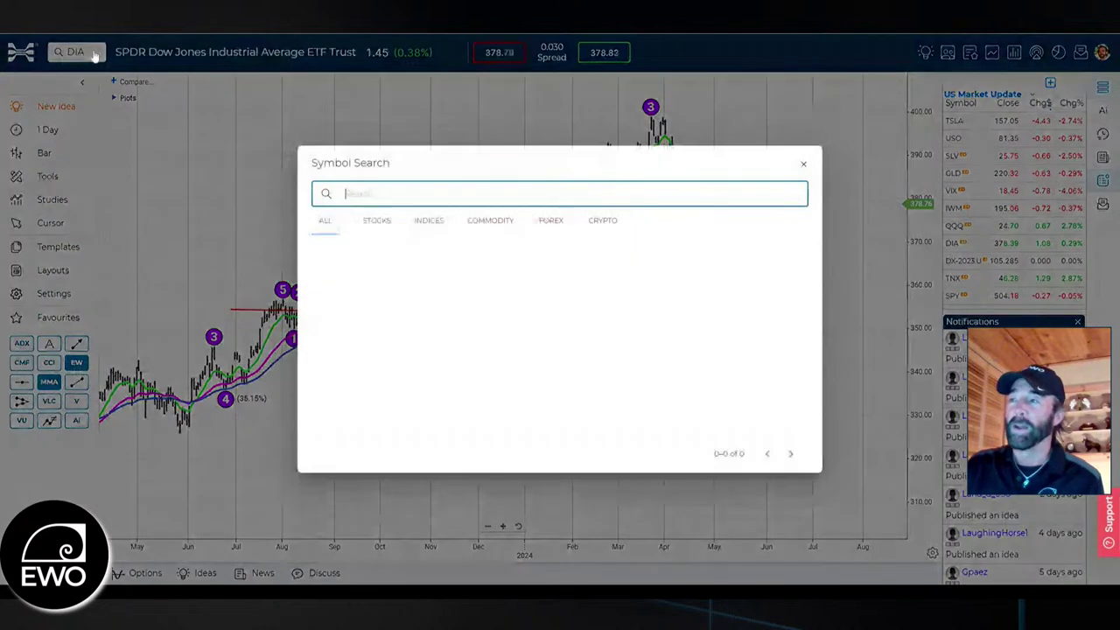
{"action": "type", "text": "qqq"}
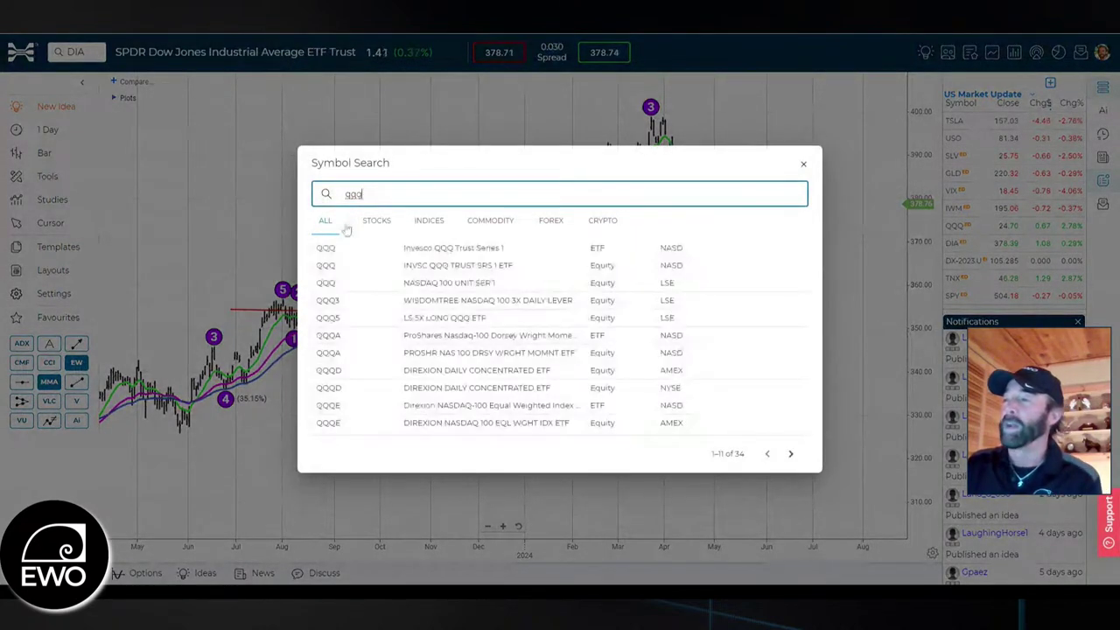
{"action": "left_click", "coordinate": [435, 249]}
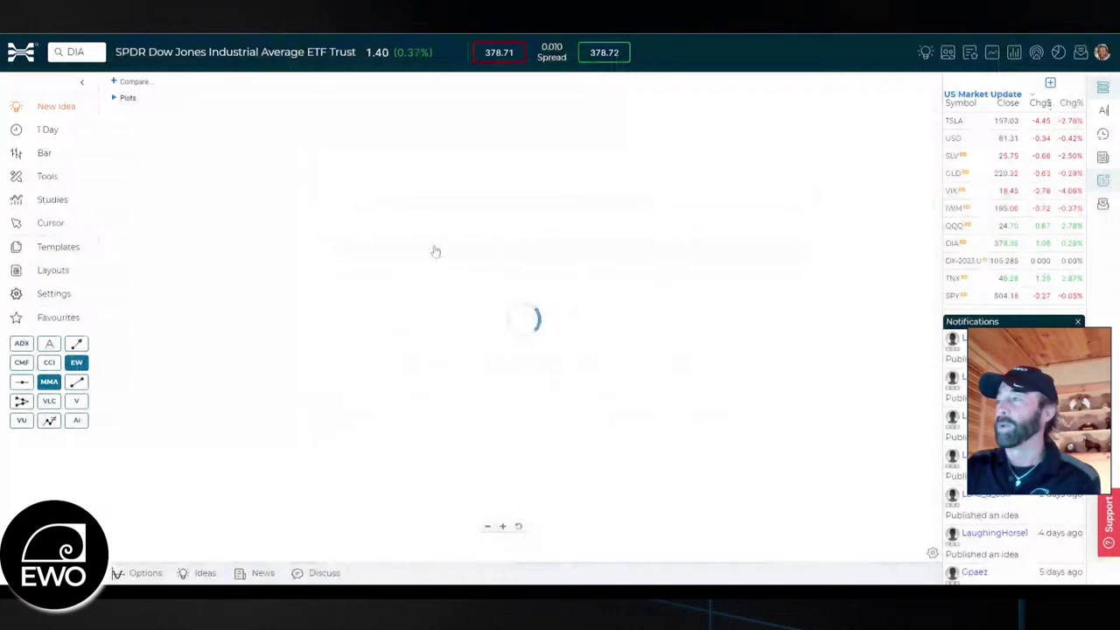
Remove the red horizontal trendline just below 425 from the QQQ chart.
{"action": "left_click_drag", "start_coordinate": [861, 133], "coordinate": [742, 275]}
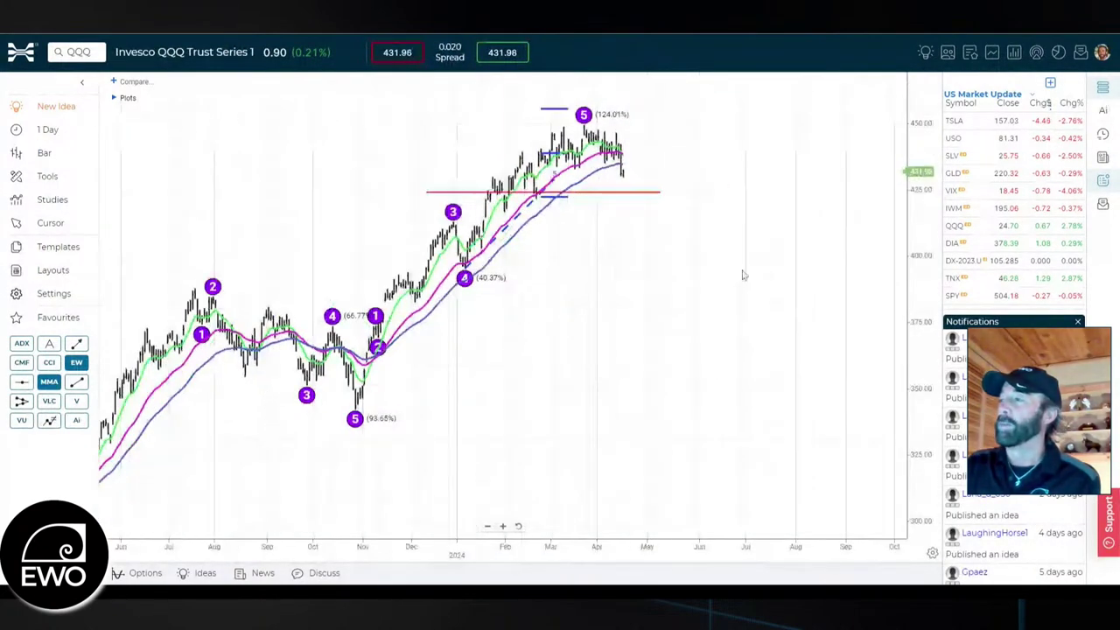
{"action": "right_click", "coordinate": [634, 194]}
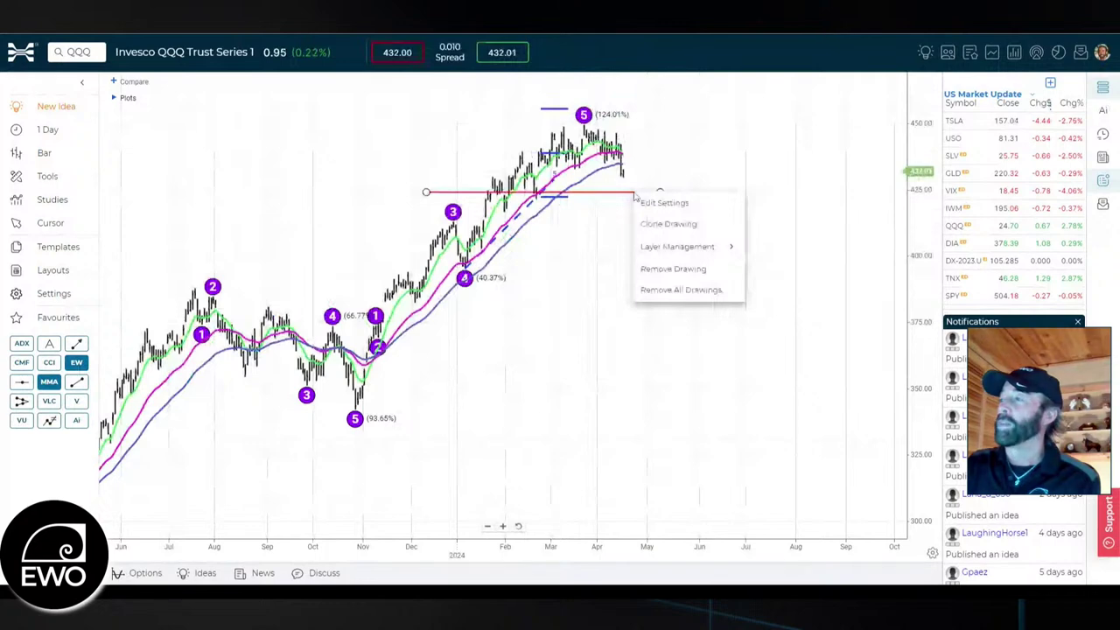
{"action": "left_click", "coordinate": [651, 274]}
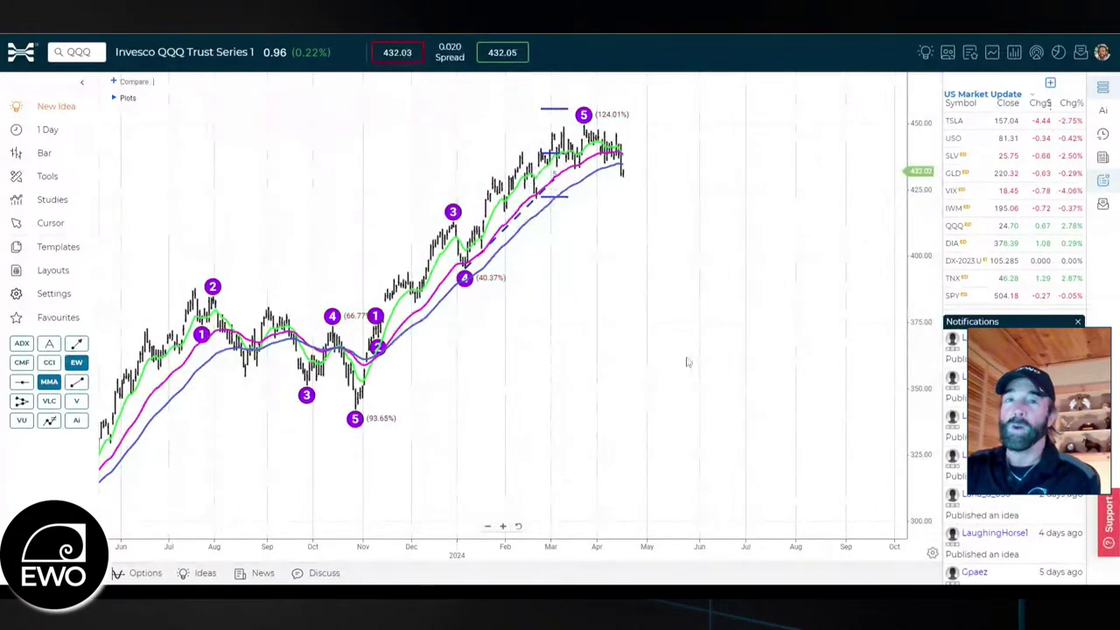
Examine the QQQ daily chart around the wave 5 high and the latest bars against the moving averages.
{"action": "left_click_drag", "start_coordinate": [657, 358], "coordinate": [713, 345]}
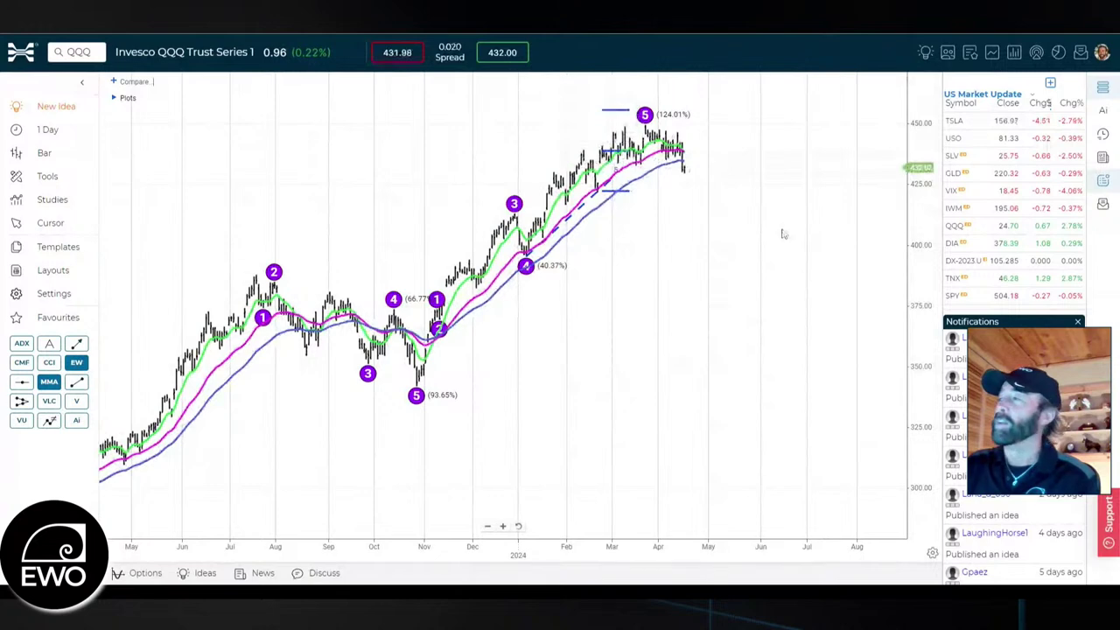
{"action": "left_click_drag", "start_coordinate": [782, 233], "coordinate": [923, 247]}
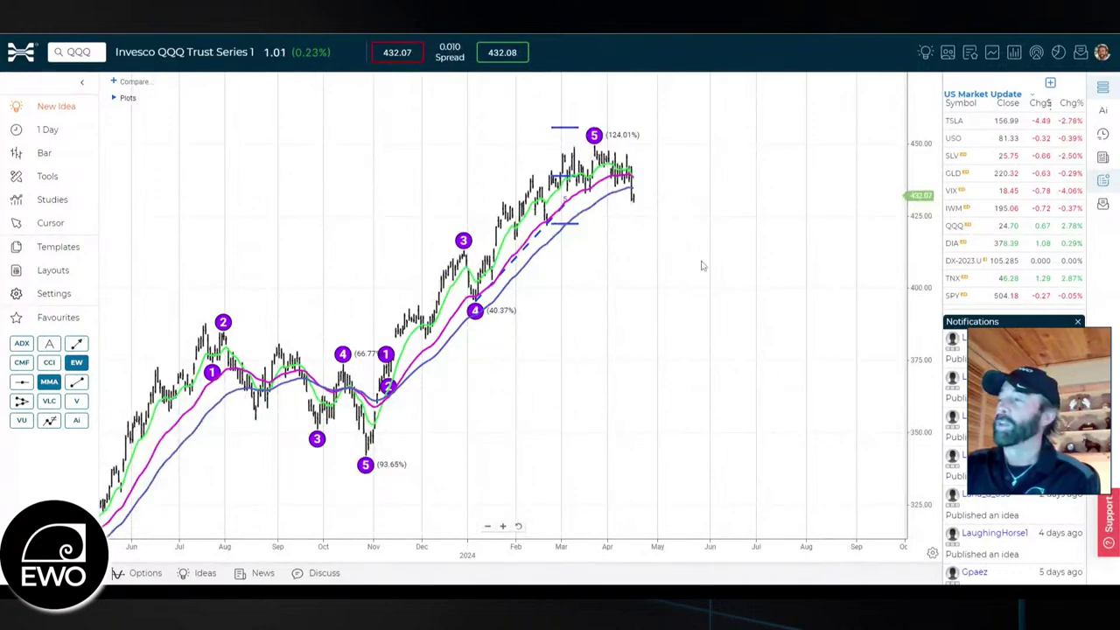
{"action": "left_click_drag", "start_coordinate": [918, 226], "coordinate": [917, 230]}
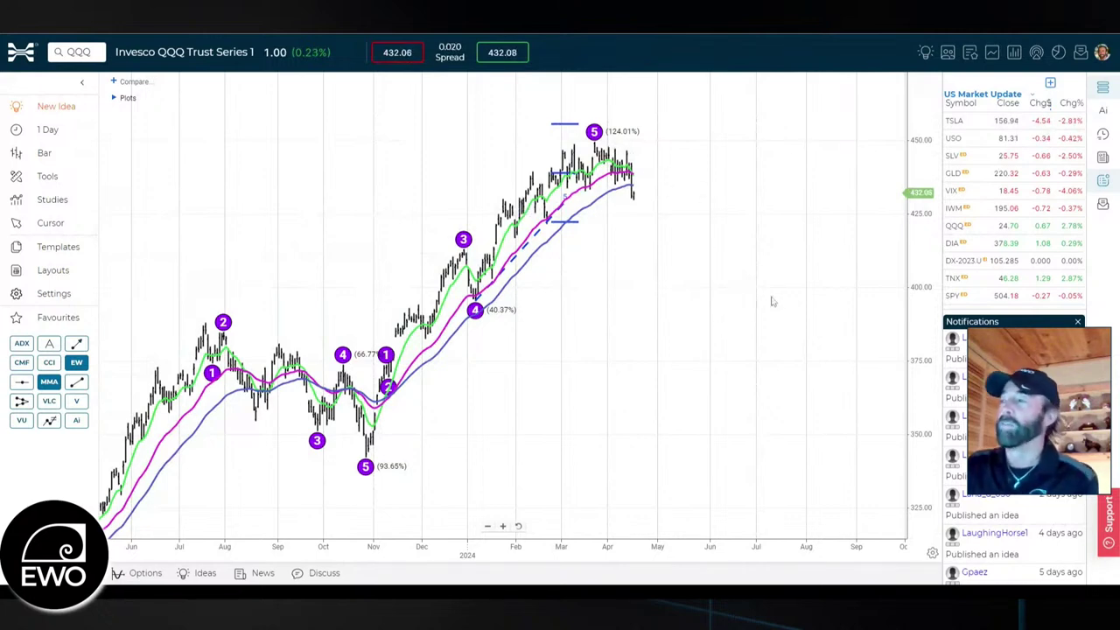
{"action": "left_click_drag", "start_coordinate": [926, 238], "coordinate": [928, 225]}
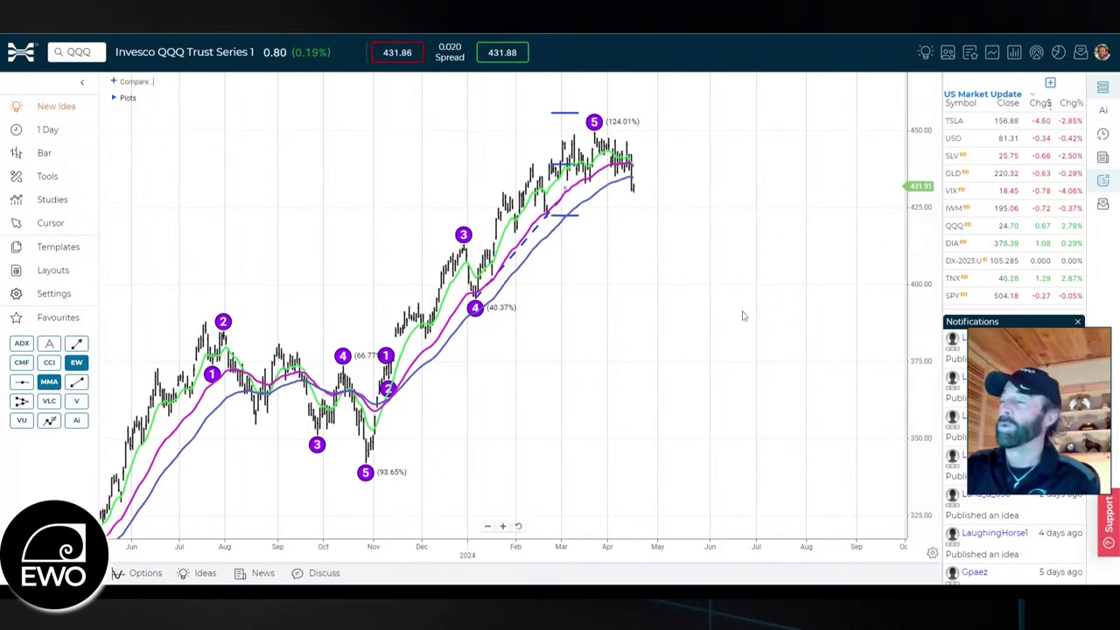
{"action": "left_click_drag", "start_coordinate": [688, 336], "coordinate": [700, 336]}
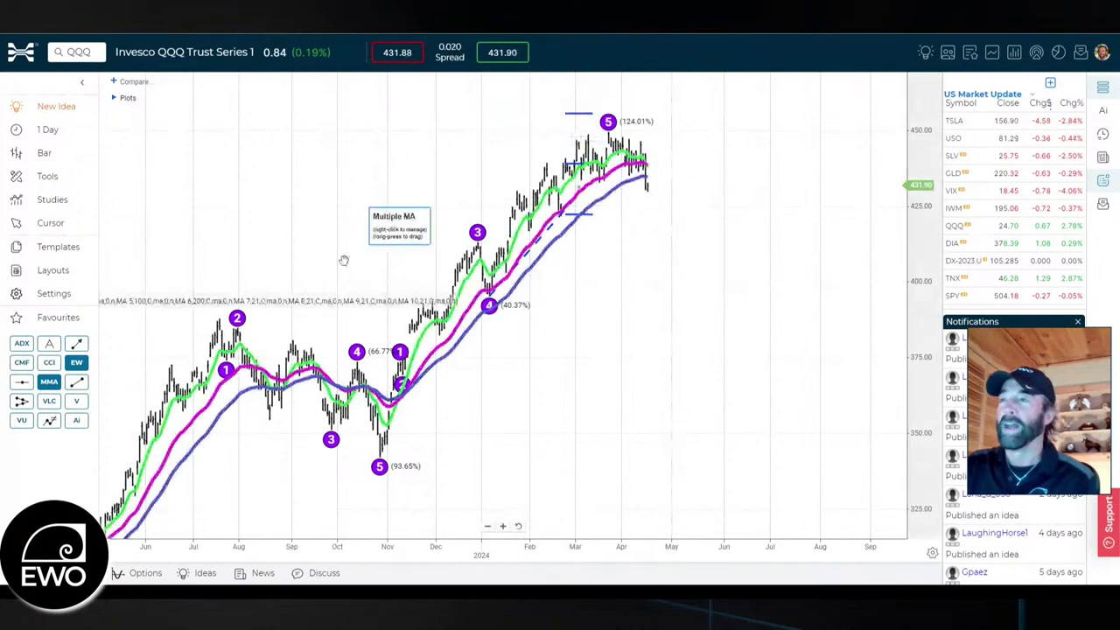
Switch the chart from QQQ to TNX (10 Year T-Note Interest Rate, CBOE).
{"action": "left_click", "coordinate": [95, 58]}
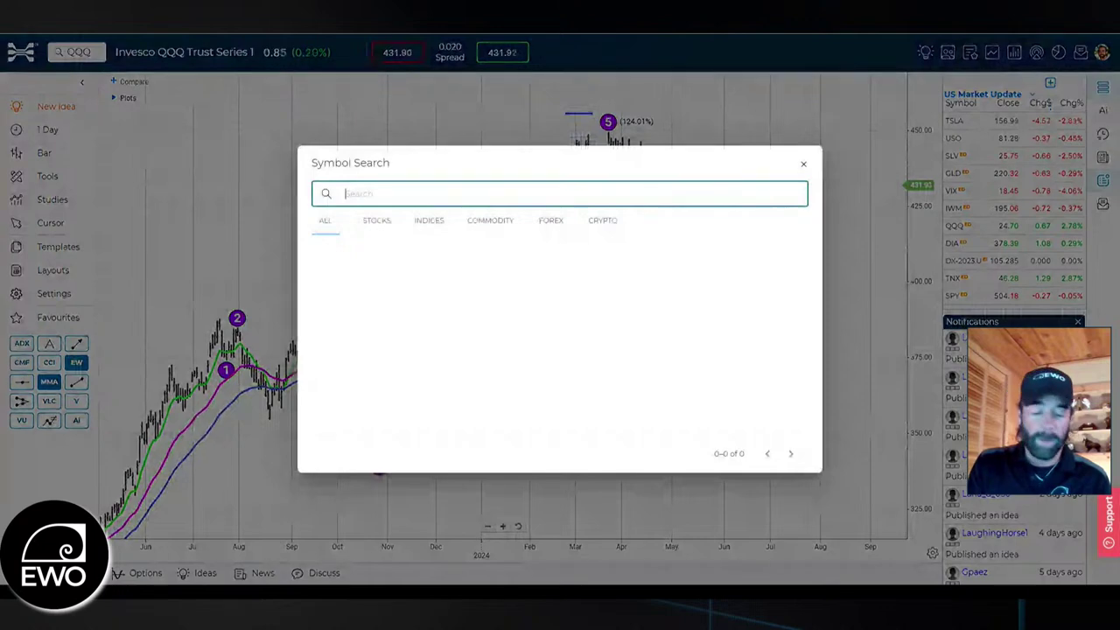
{"action": "type", "text": "tnx"}
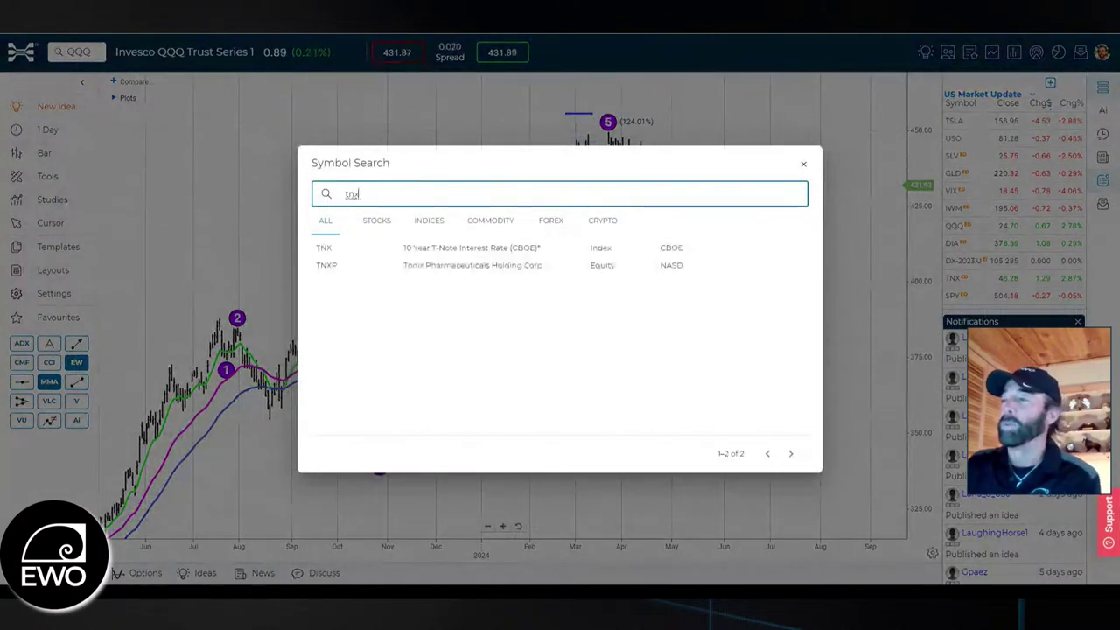
{"action": "left_click", "coordinate": [411, 249]}
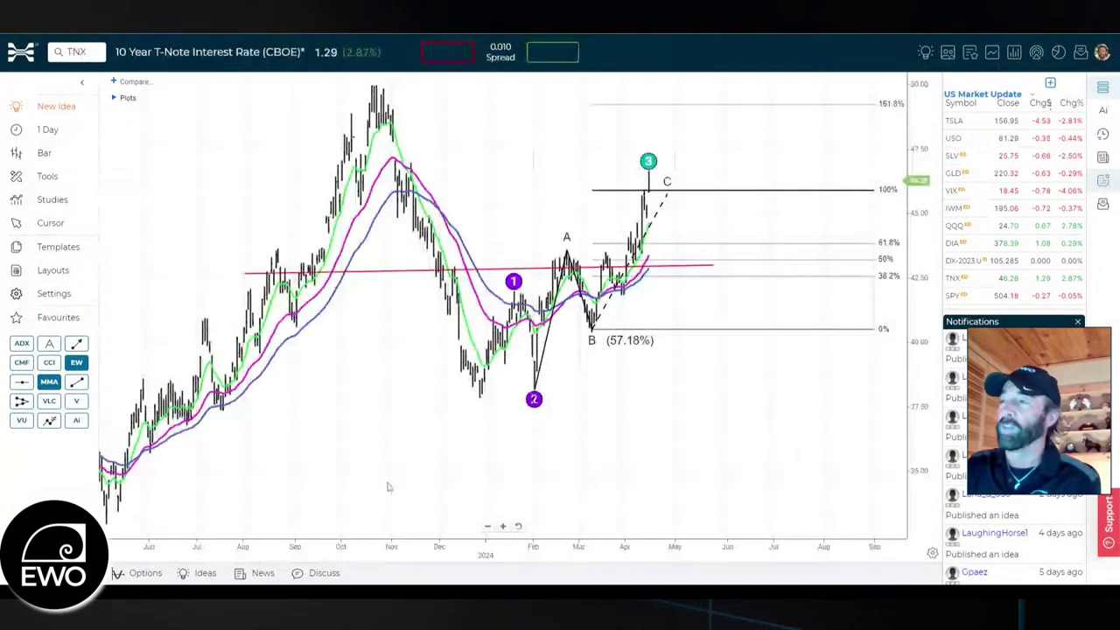
Examine the zig zag extension on the TNX chart from the wave 2 low through points A, B and C against its percentage levels.
{"action": "left_click", "coordinate": [655, 231]}
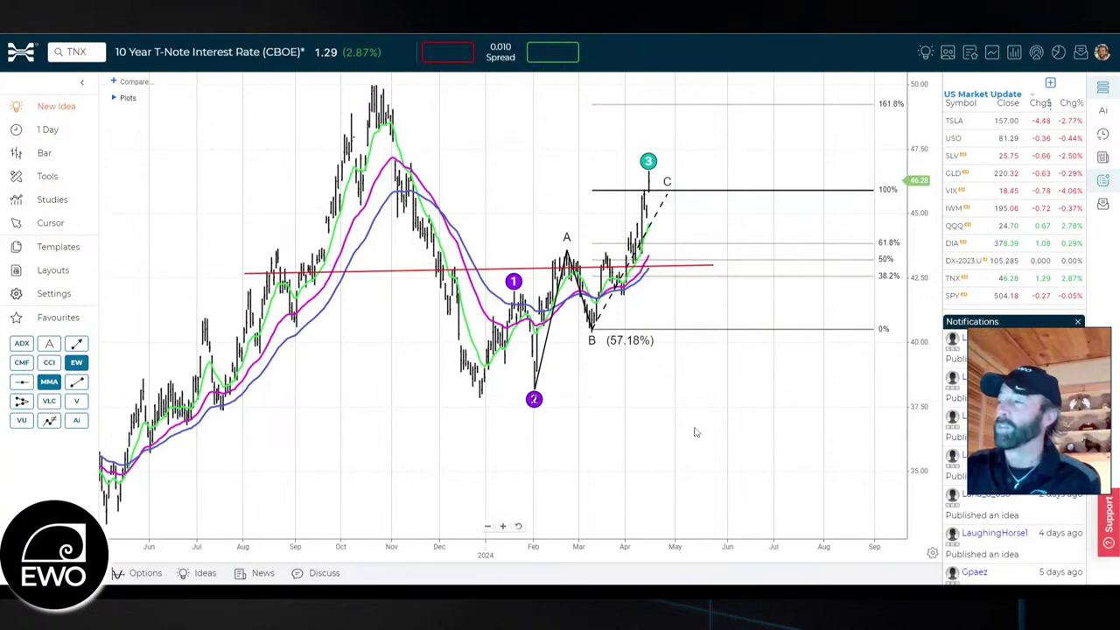
{"action": "left_click", "coordinate": [594, 340]}
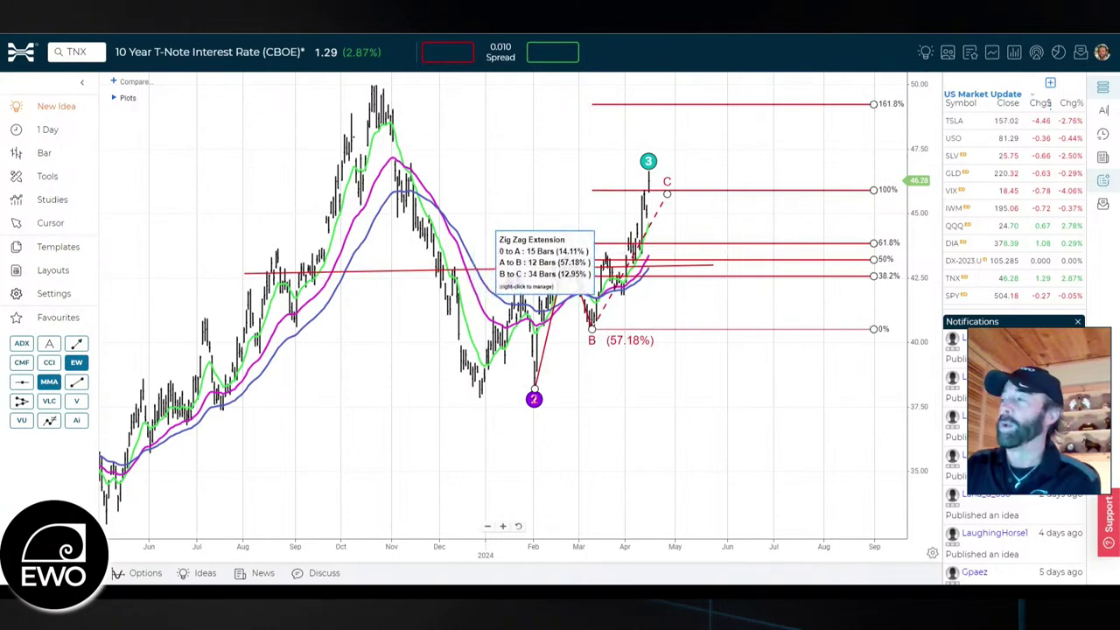
{"action": "left_click", "coordinate": [625, 296]}
{"action": "left_click", "coordinate": [682, 222]}
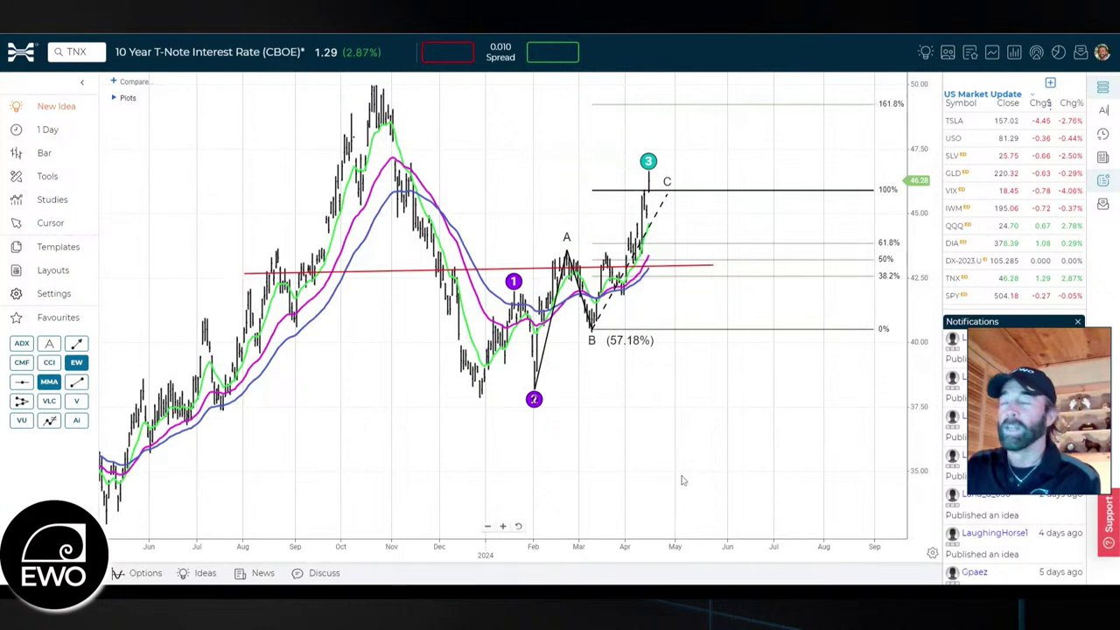
{"action": "left_click", "coordinate": [608, 350]}
{"action": "left_click", "coordinate": [608, 351]}
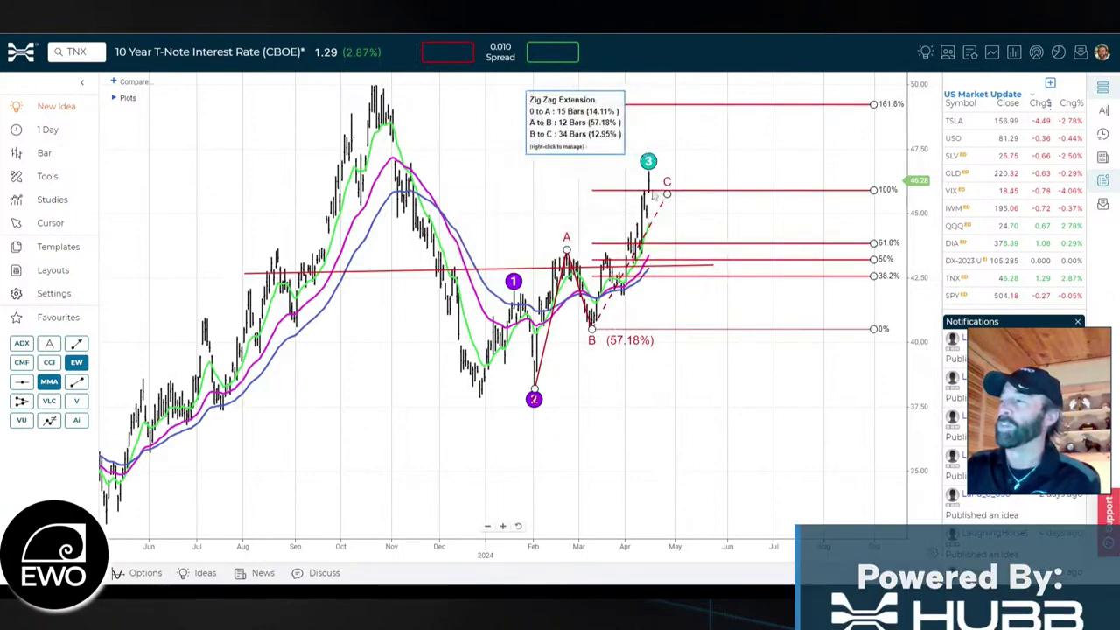
{"action": "left_click", "coordinate": [675, 212]}
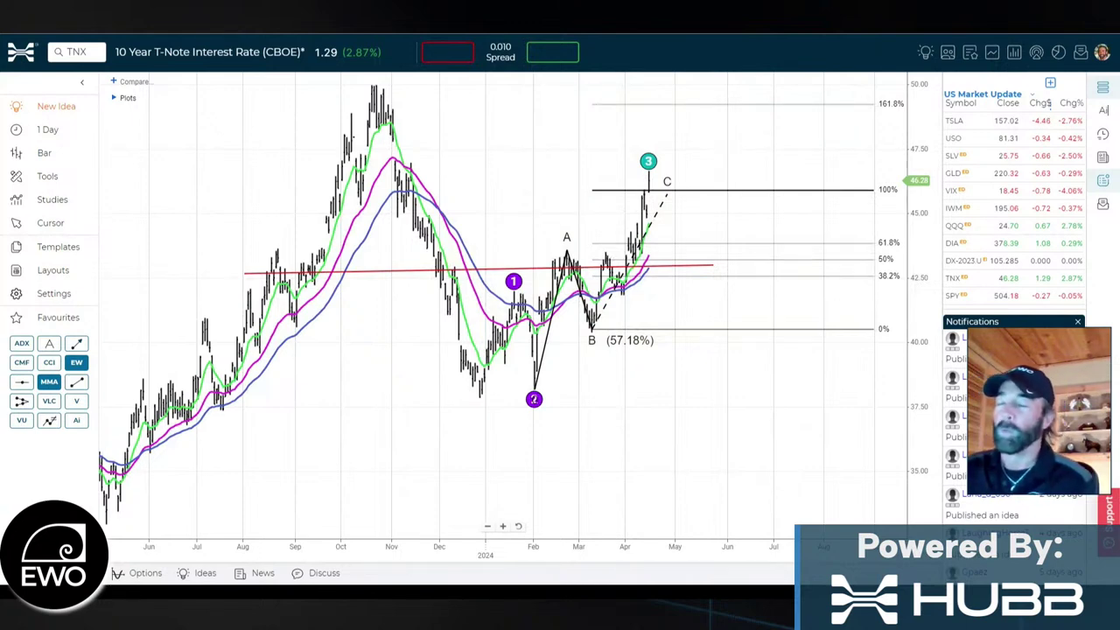
{"action": "mouse_move", "coordinate": [656, 225]}
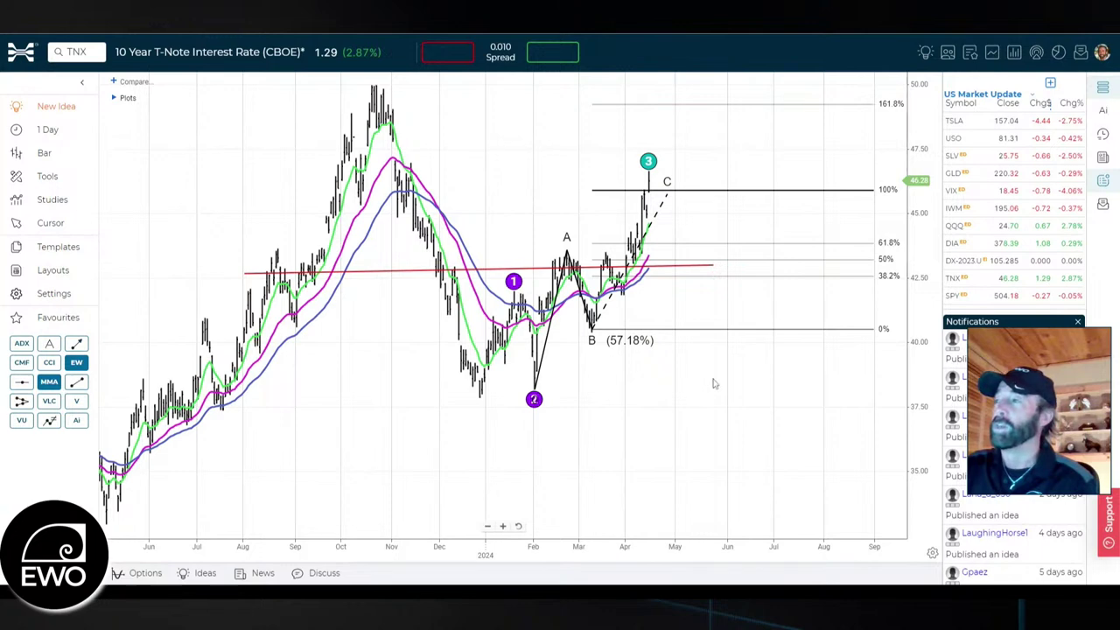
{"action": "left_click_drag", "start_coordinate": [921, 229], "coordinate": [928, 246]}
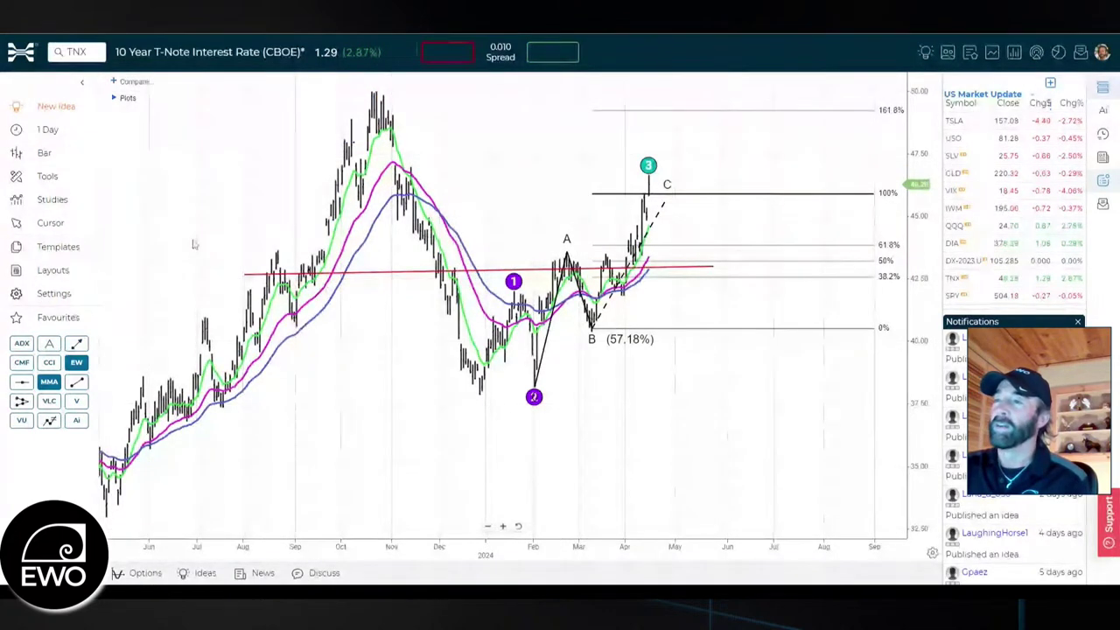
{"action": "left_click", "coordinate": [78, 133]}
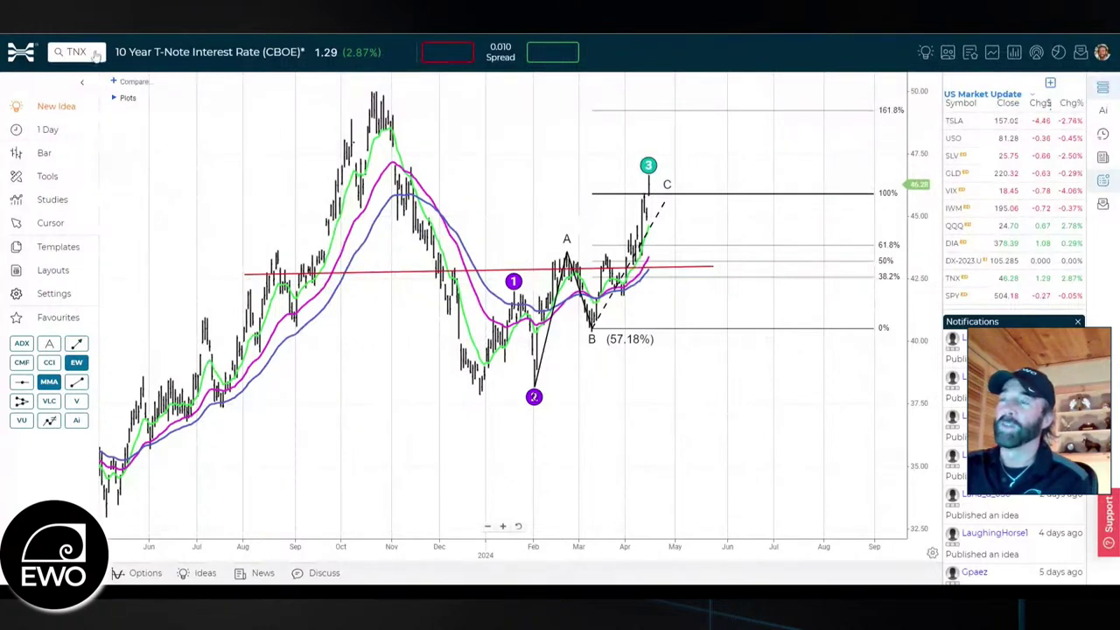
Switch the chart from TNX to IWM (iShares Russell 2000 ETF, NASD).
{"action": "left_click", "coordinate": [92, 54]}
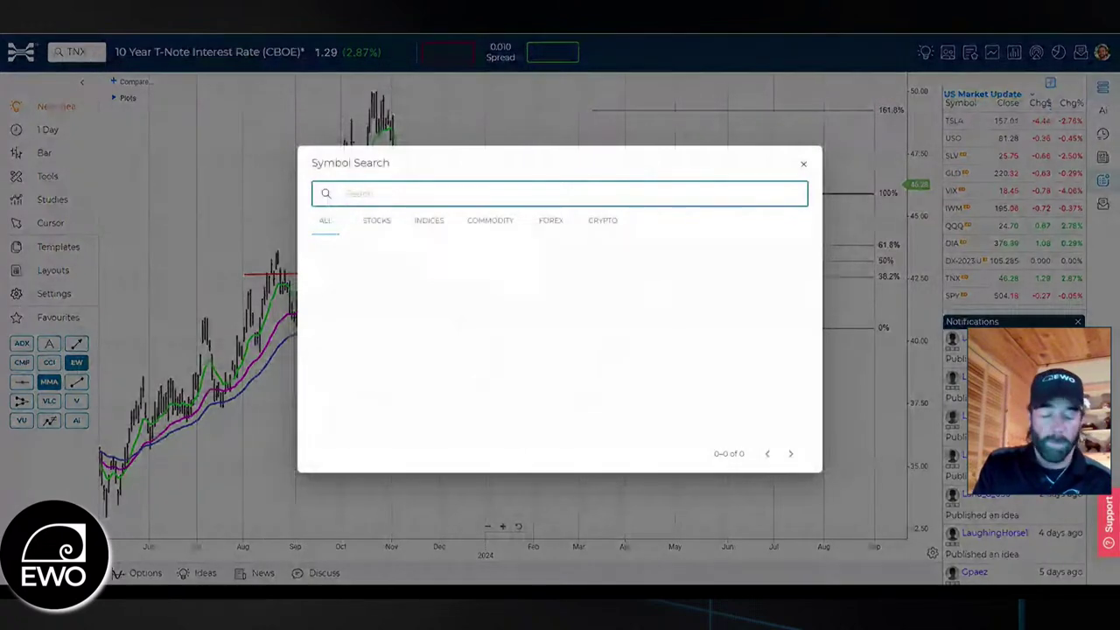
{"action": "type", "text": "iwm"}
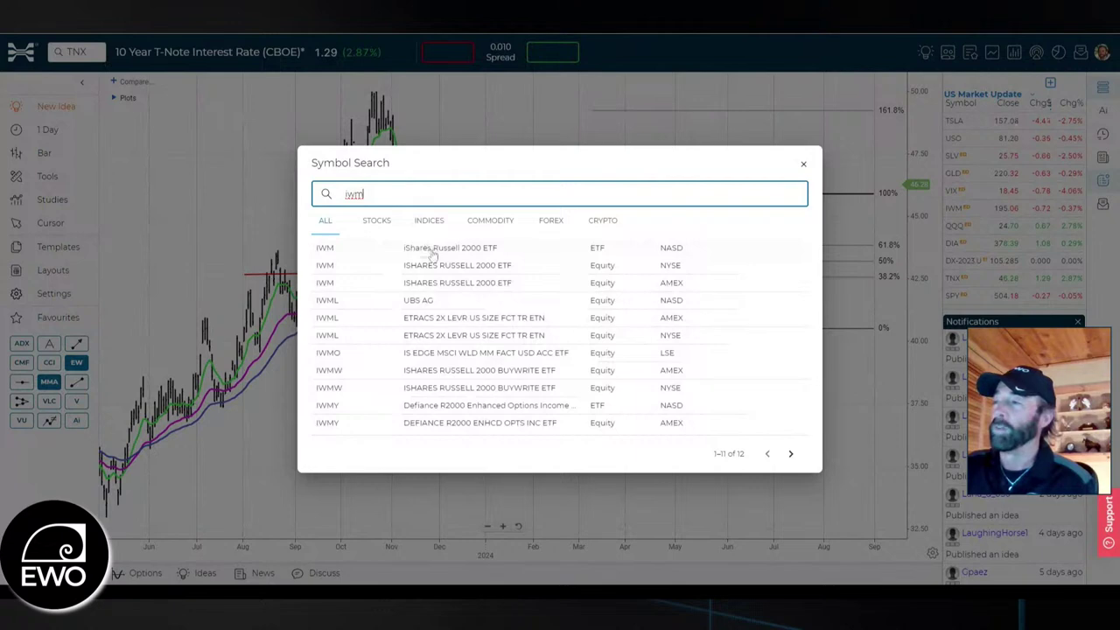
{"action": "left_click", "coordinate": [432, 252]}
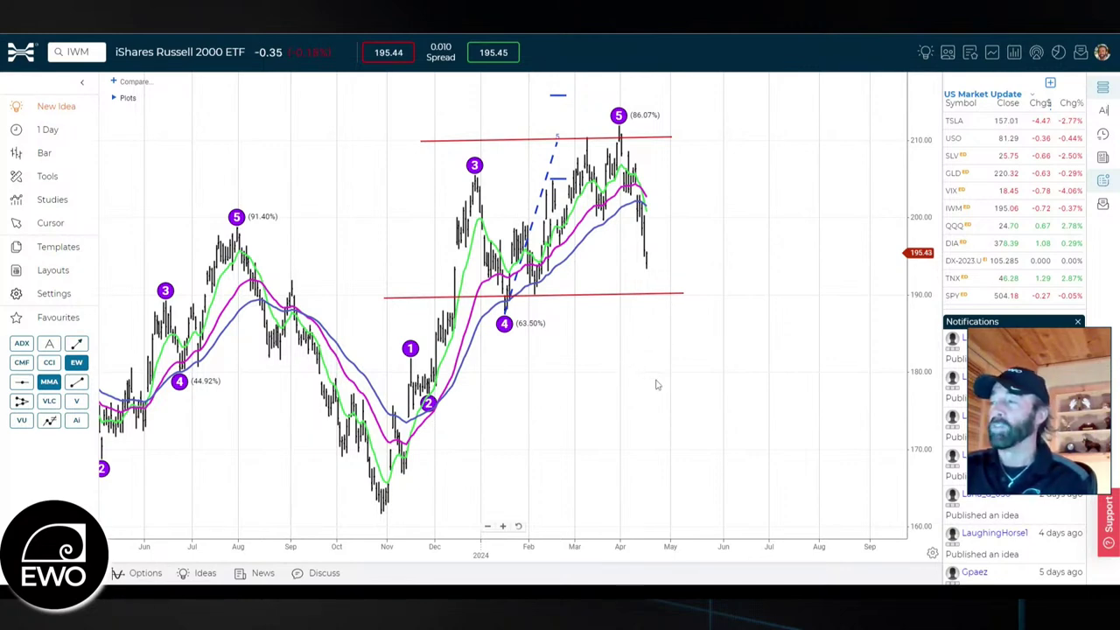
Examine the IWM decline from the wave 5 high toward the lower red trendline near 190.
{"action": "left_click_drag", "start_coordinate": [656, 382], "coordinate": [687, 378]}
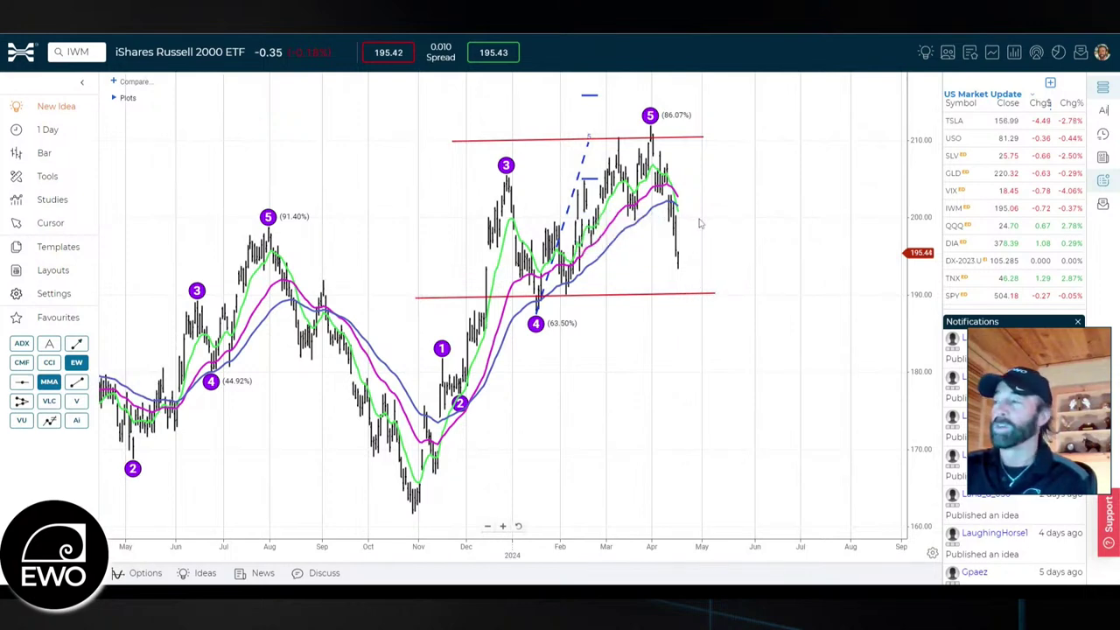
{"action": "mouse_move", "coordinate": [717, 297]}
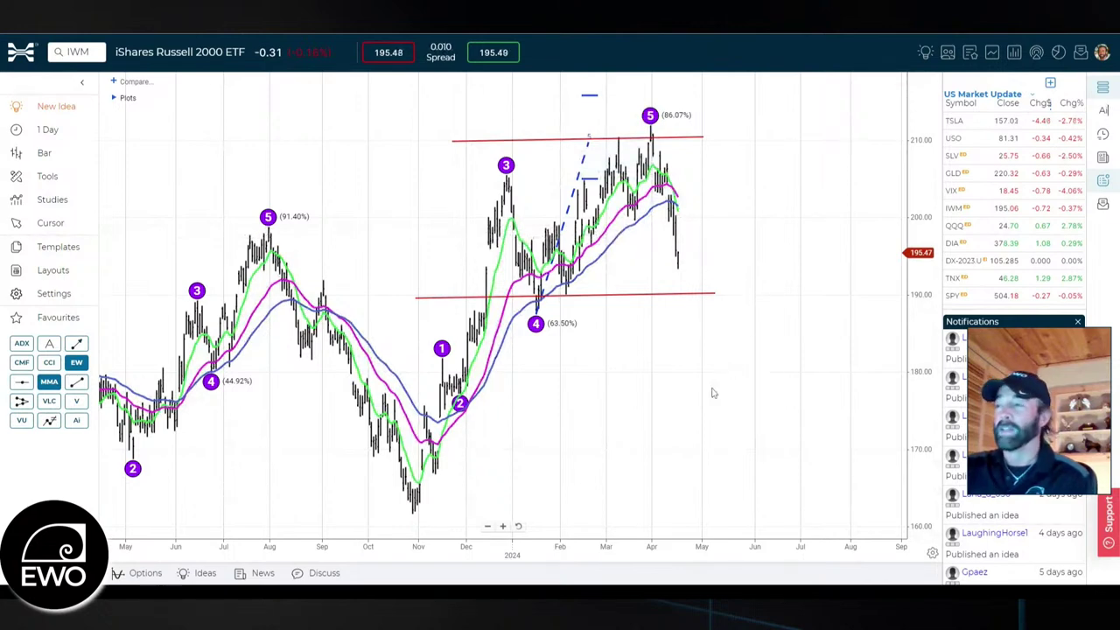
{"action": "left_click_drag", "start_coordinate": [672, 393], "coordinate": [697, 385]}
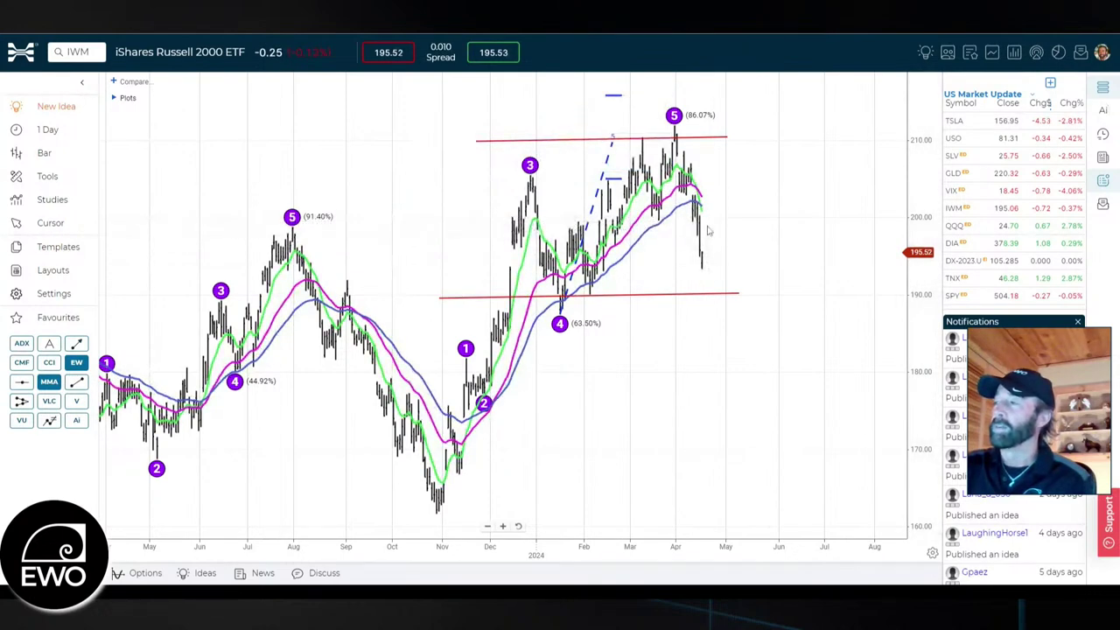
Switch the chart from IWM to EWA (Ishares Msci Australia Inc) and examine its decline from the wave 5 area.
{"action": "left_click", "coordinate": [92, 55]}
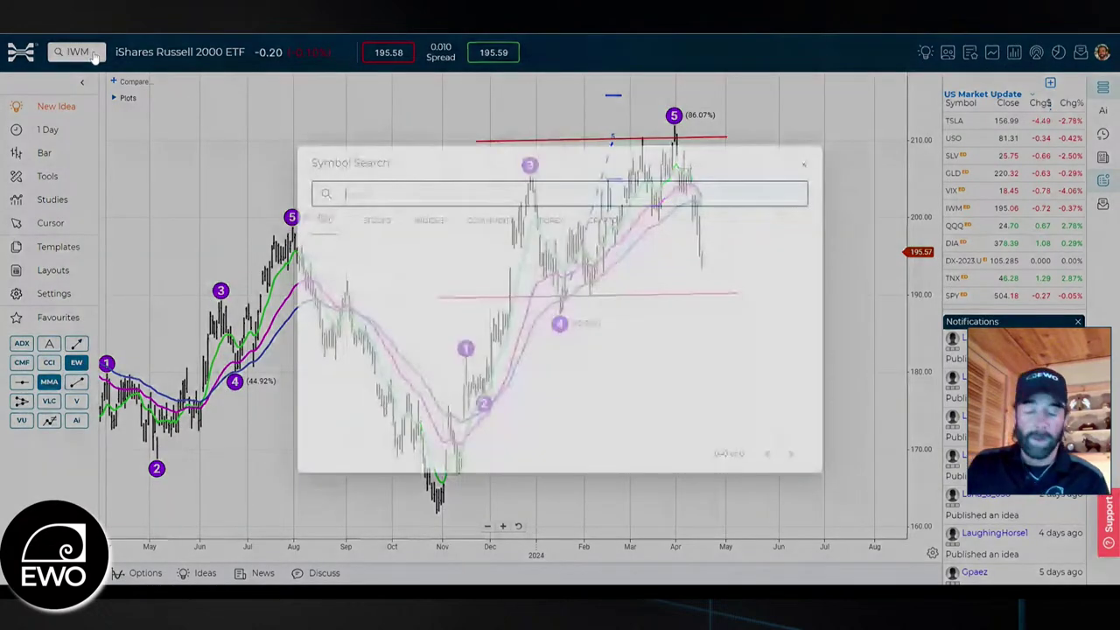
{"action": "type", "text": "ewa"}
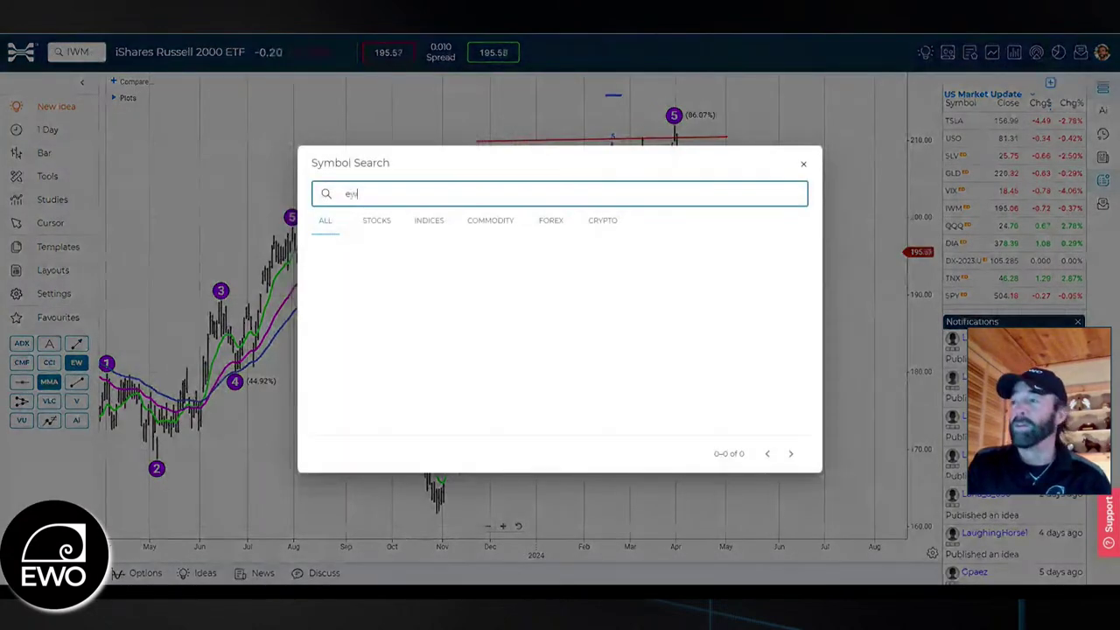
{"action": "left_click", "coordinate": [423, 252]}
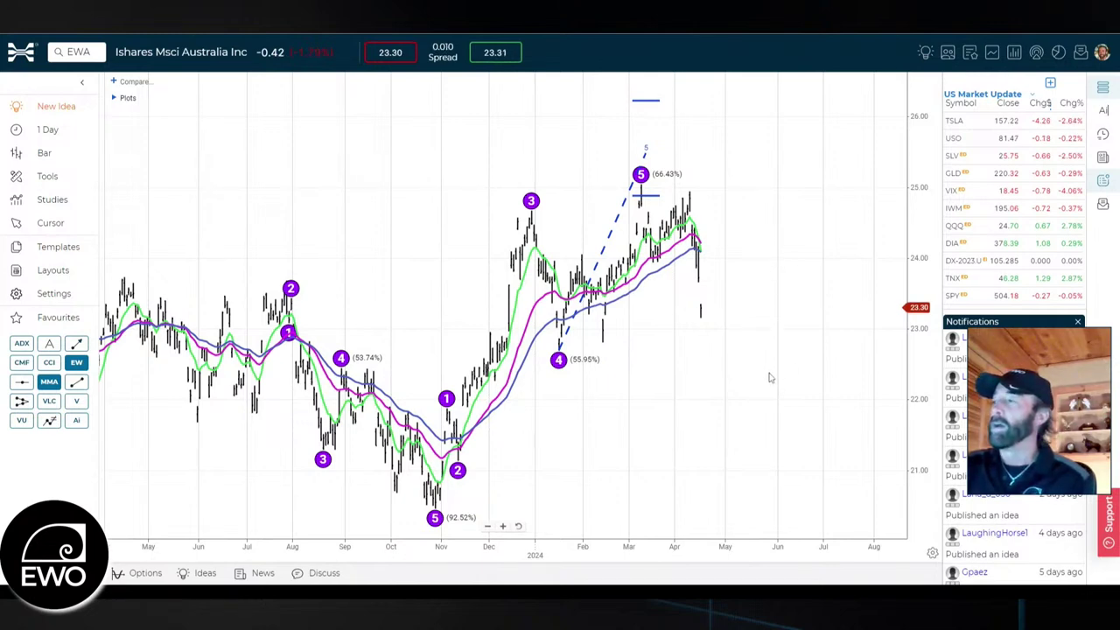
{"action": "left_click_drag", "start_coordinate": [767, 375], "coordinate": [773, 368]}
{"action": "left_click_drag", "start_coordinate": [824, 296], "coordinate": [823, 283]}
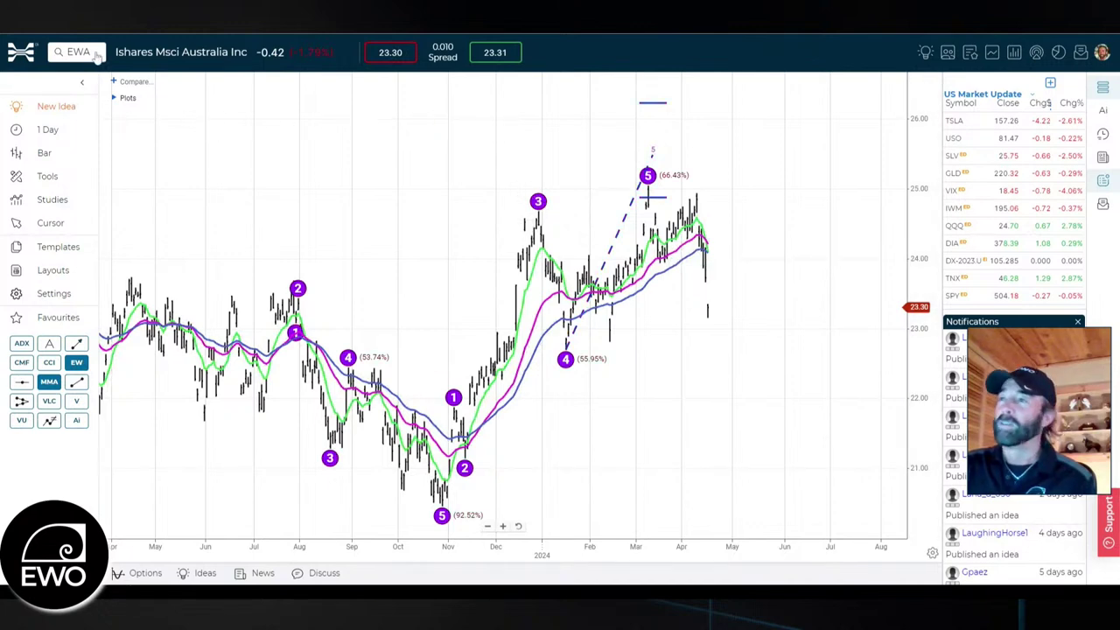
Switch the chart from EWA to EWC (iShares MSCI Canada ETF, NASD).
{"action": "left_click", "coordinate": [97, 54]}
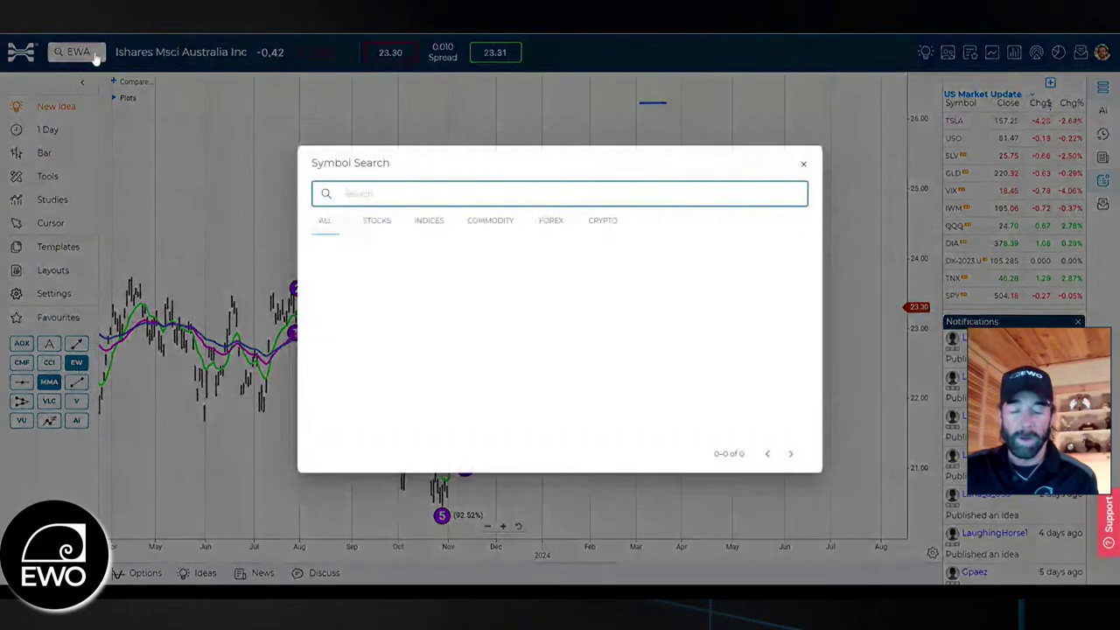
{"action": "type", "text": "ewc"}
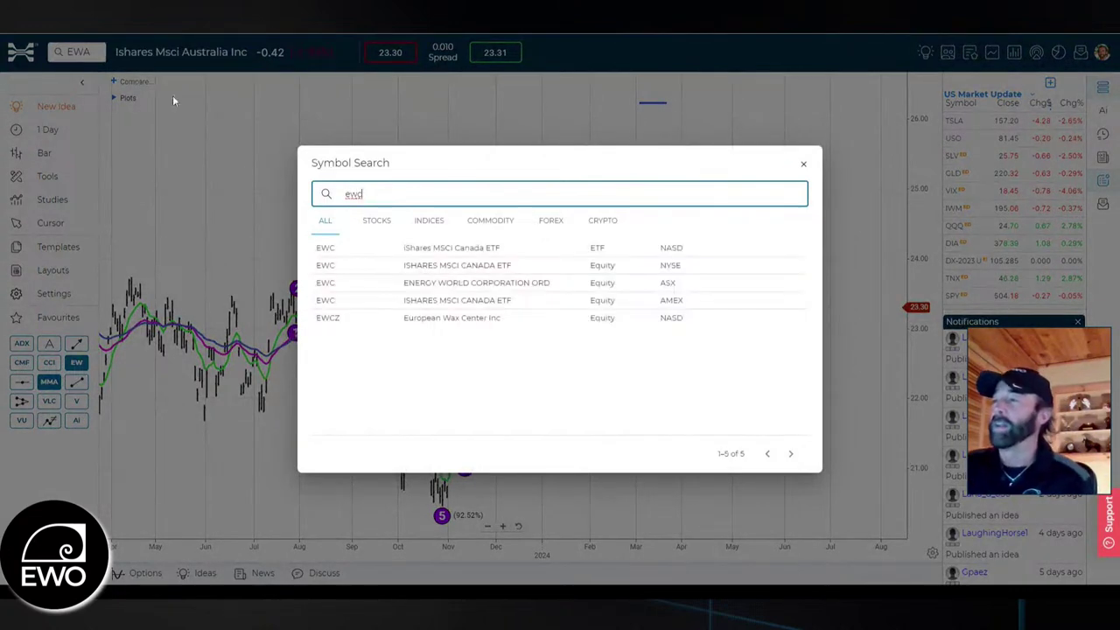
{"action": "left_click", "coordinate": [411, 249]}
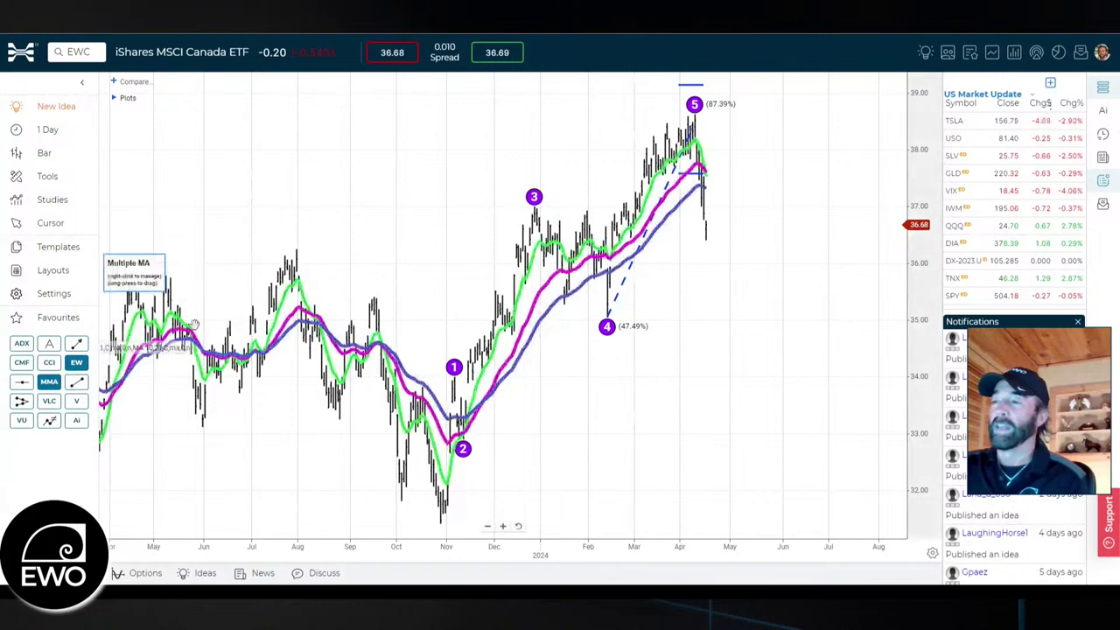
Draw horizontal trendlines on EWC at about 35.00 from June 2023 to July 2024 and about 36.40 from December 2023 to June 2024.
{"action": "mouse_move", "coordinate": [194, 324]}
{"action": "left_mouse_down"}
{"action": "mouse_move", "coordinate": [430, 306]}
{"action": "mouse_move", "coordinate": [856, 322]}
{"action": "left_mouse_up"}
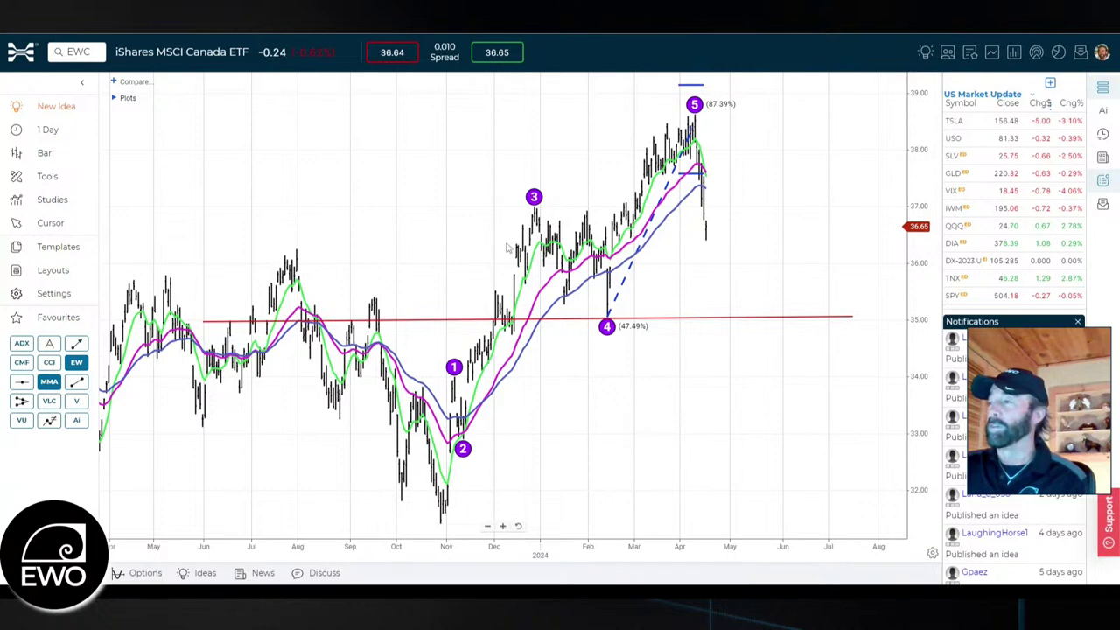
{"action": "left_click_drag", "start_coordinate": [507, 243], "coordinate": [793, 244]}
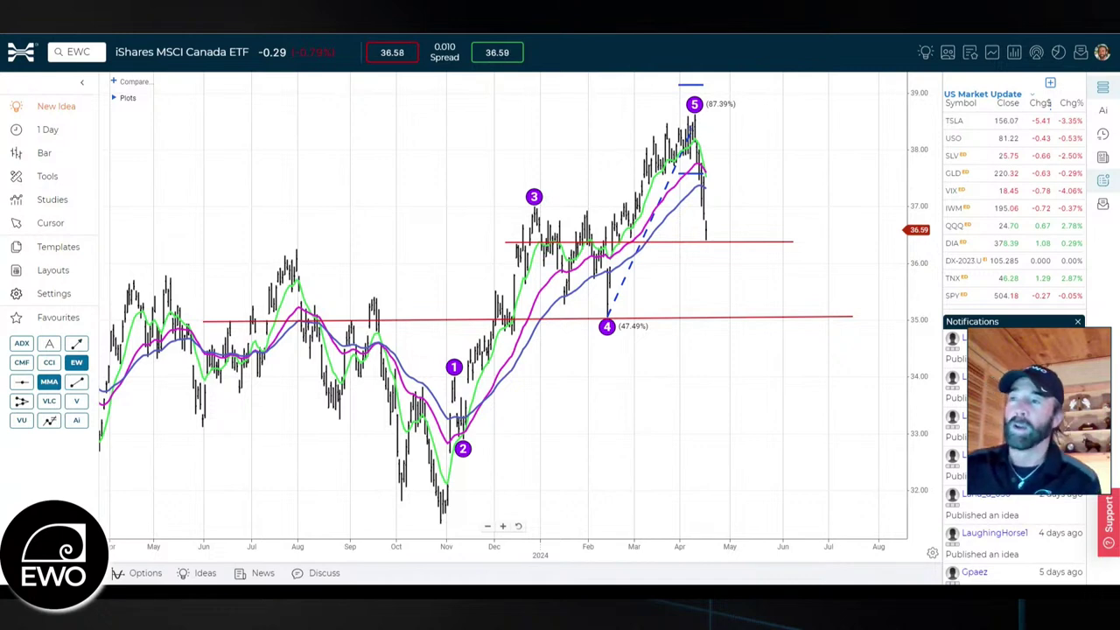
Switch the chart to EWG (iShares MSCI Germany ETF) and draw a horizontal trendline at about 29.6 from April 2023 to July 2024.
{"action": "left_click", "coordinate": [98, 54]}
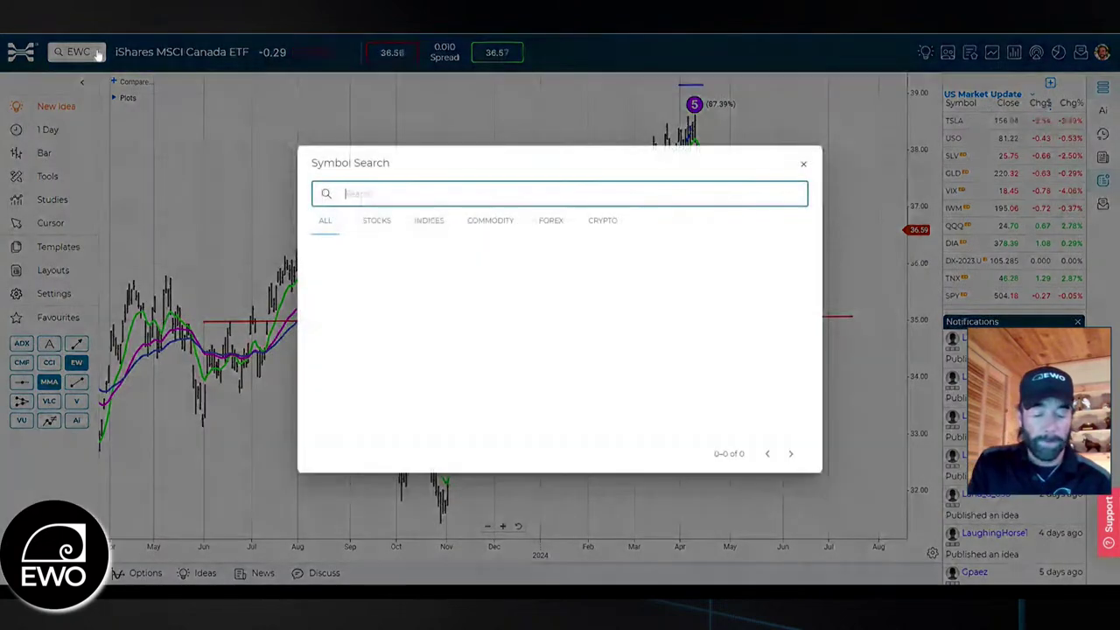
{"action": "type", "text": "ewg"}
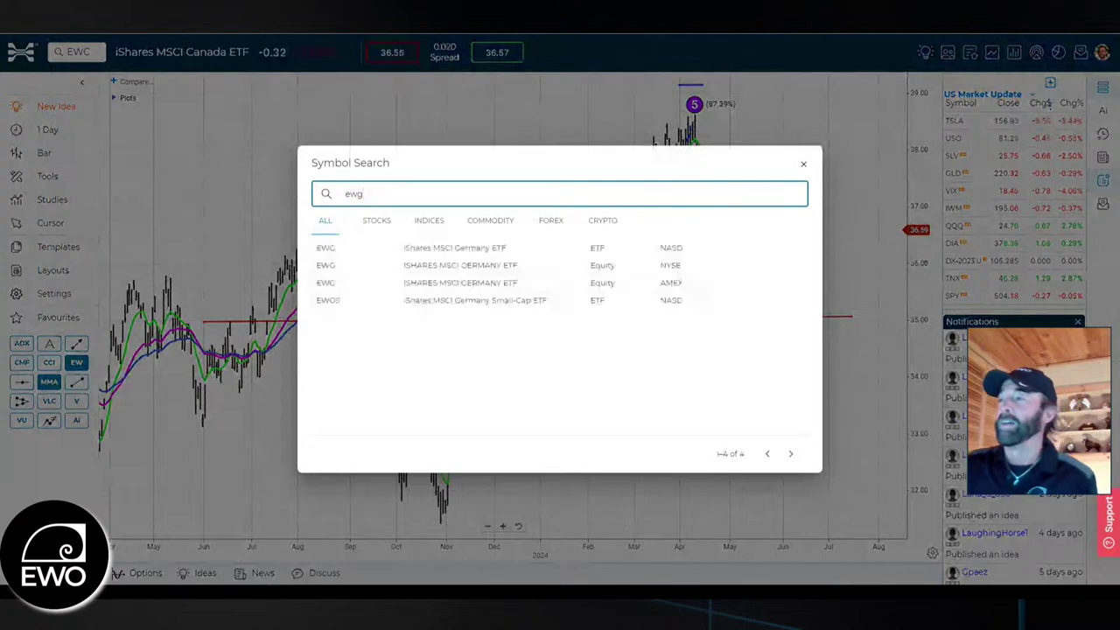
{"action": "left_click", "coordinate": [426, 254]}
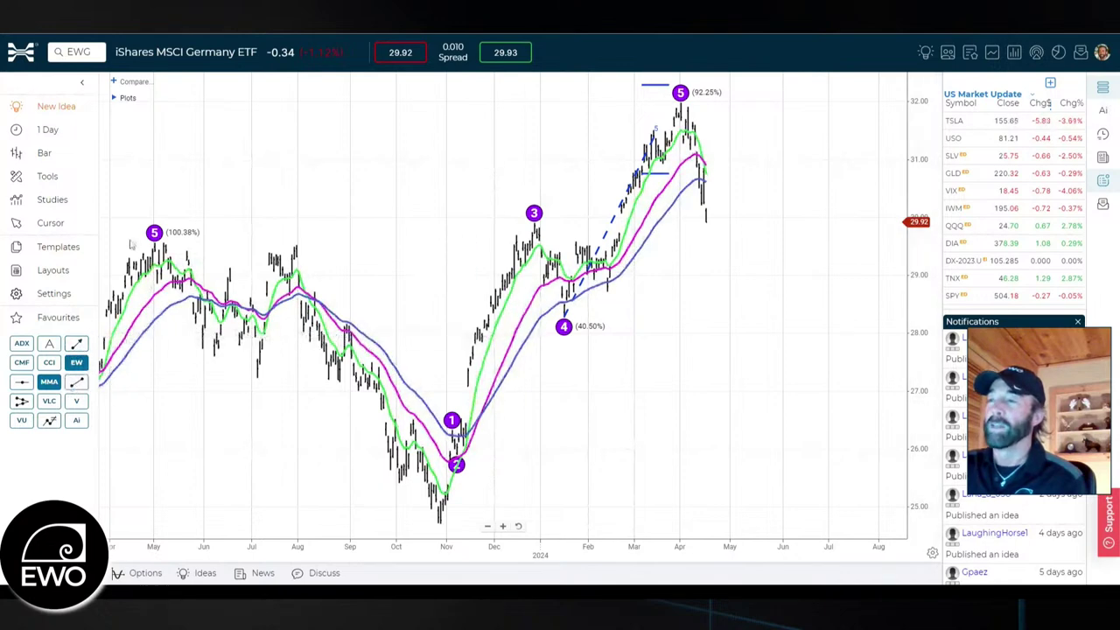
{"action": "left_click_drag", "start_coordinate": [129, 240], "coordinate": [824, 248]}
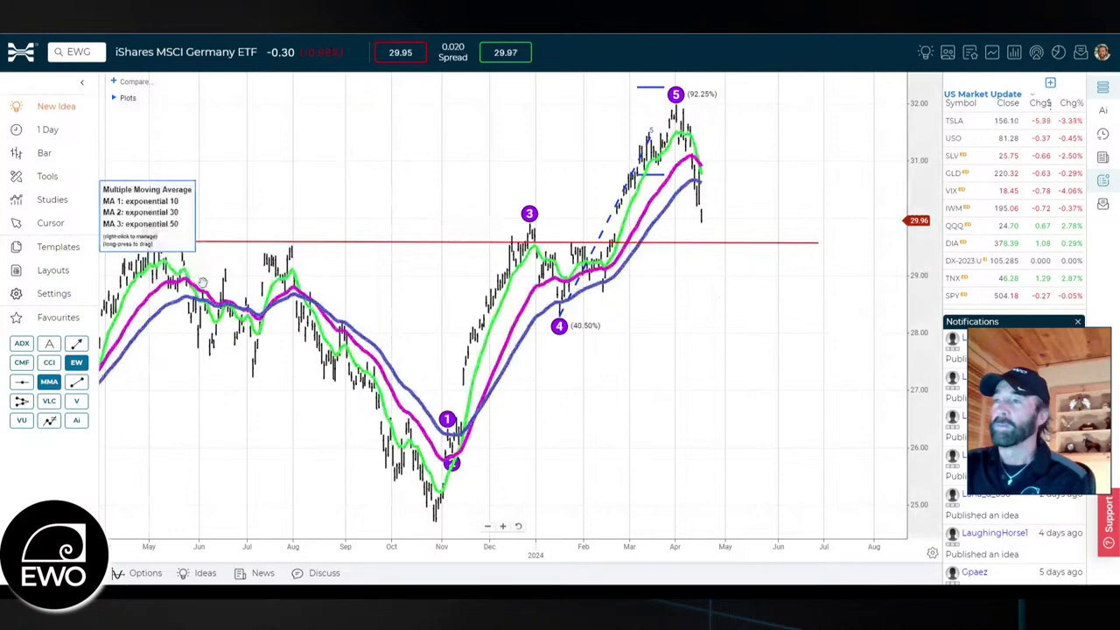
Switch the chart from EWG to INDA (iShares MSCI India ETF, NASD).
{"action": "left_click", "coordinate": [95, 54]}
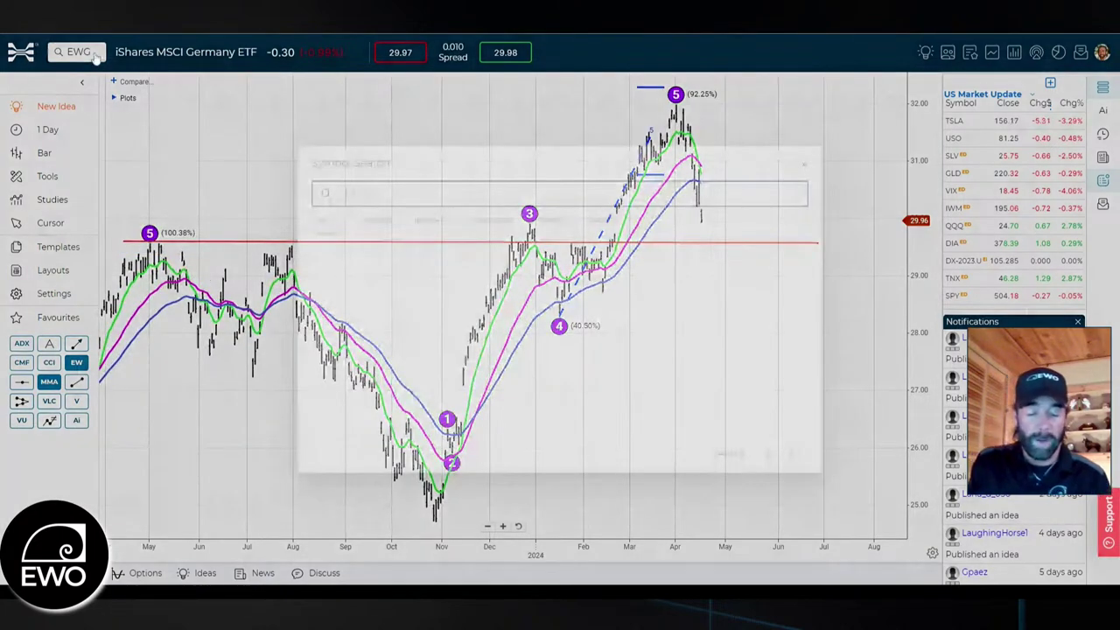
{"action": "type", "text": "e"}
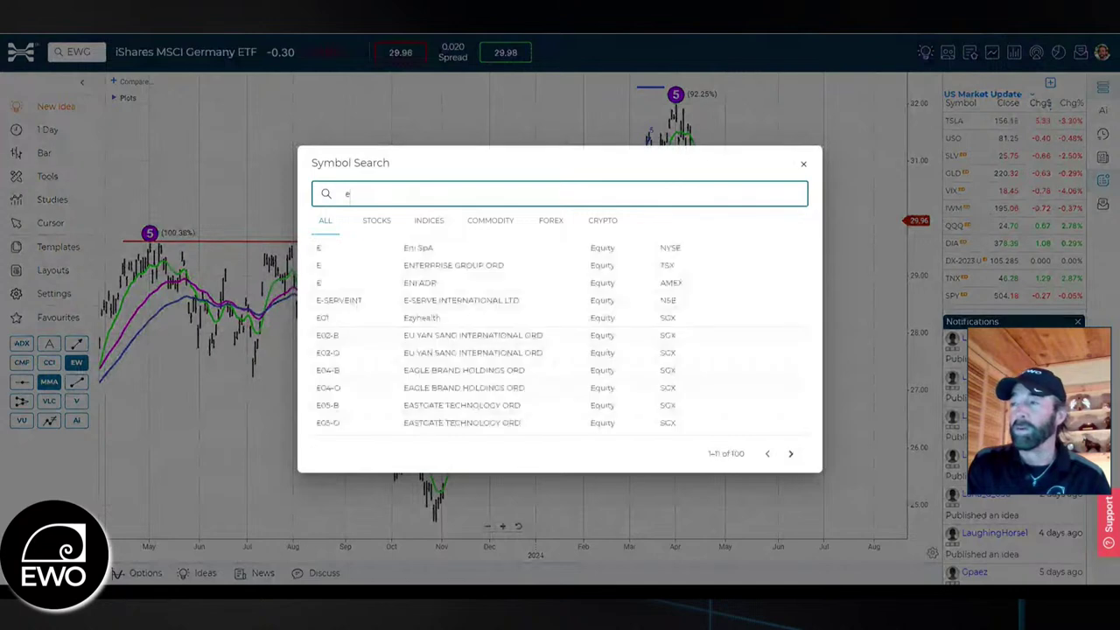
{"action": "key", "text": "BackSpace"}
{"action": "type", "text": "inda"}
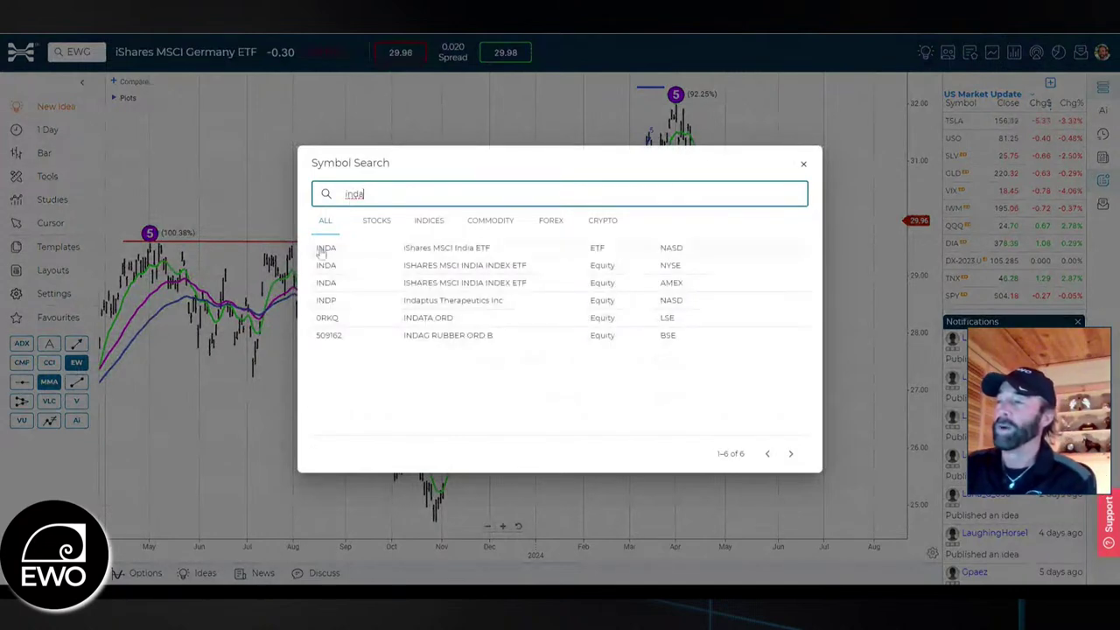
{"action": "left_click", "coordinate": [420, 255]}
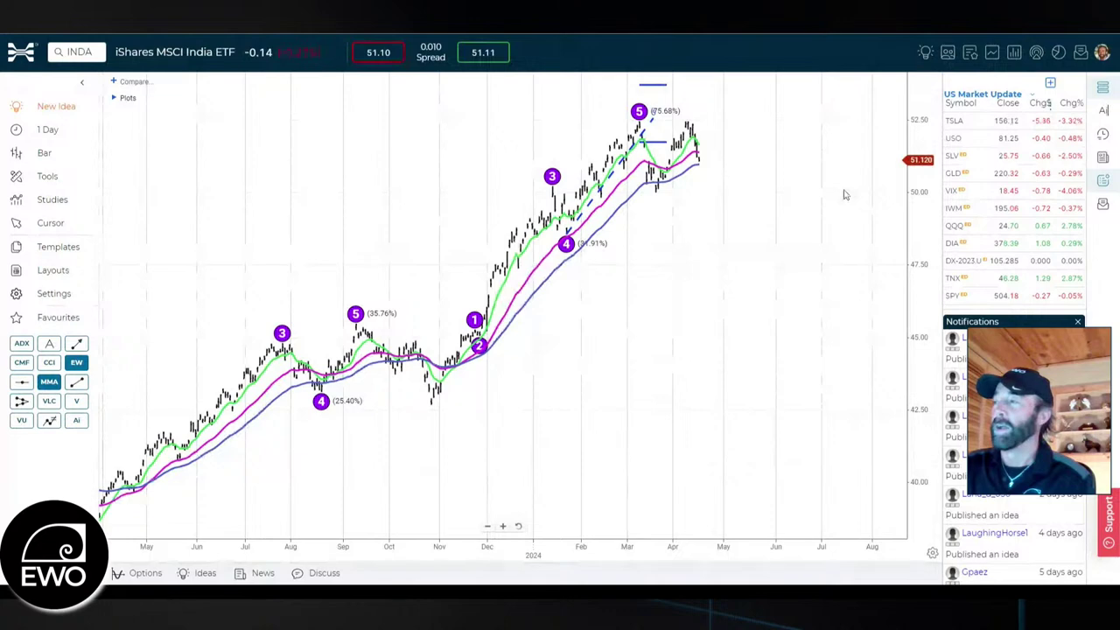
Draw horizontal trendlines on INDA at about 50.00 from September 2023 to June 2024 and about 52.40 from February to late May 2024.
{"action": "left_click_drag", "start_coordinate": [914, 243], "coordinate": [914, 238]}
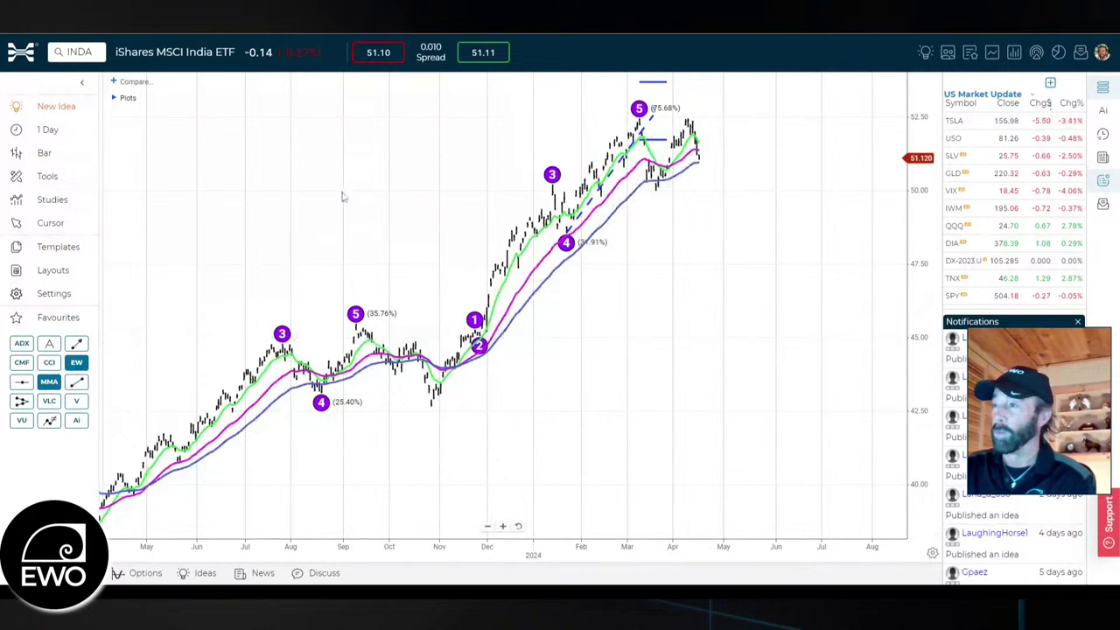
{"action": "left_click_drag", "start_coordinate": [340, 189], "coordinate": [780, 194]}
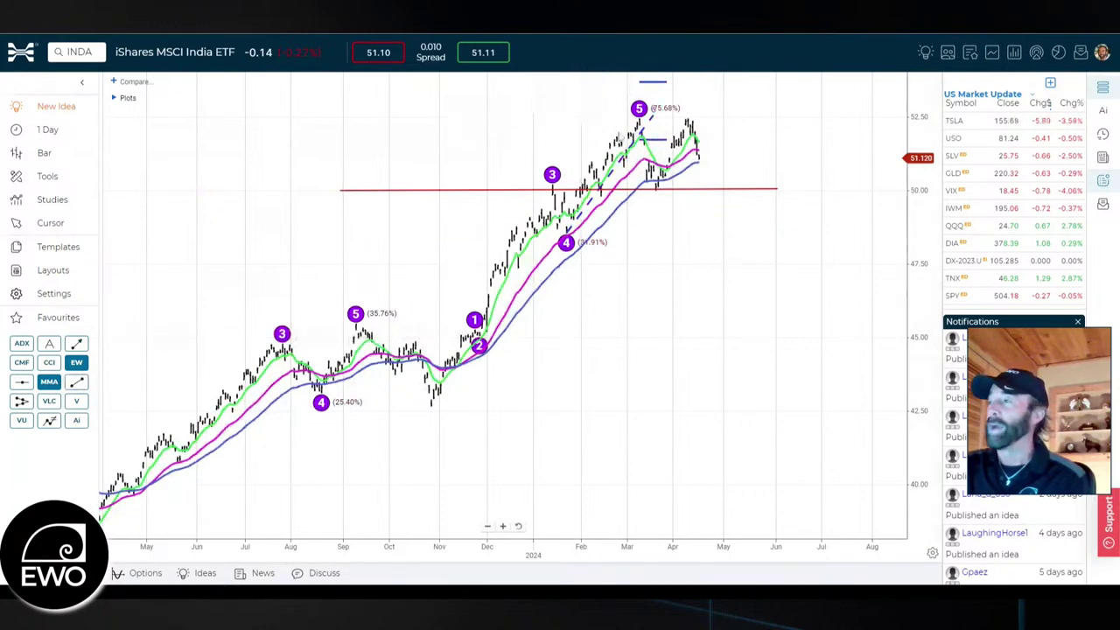
{"action": "left_click_drag", "start_coordinate": [582, 126], "coordinate": [767, 126]}
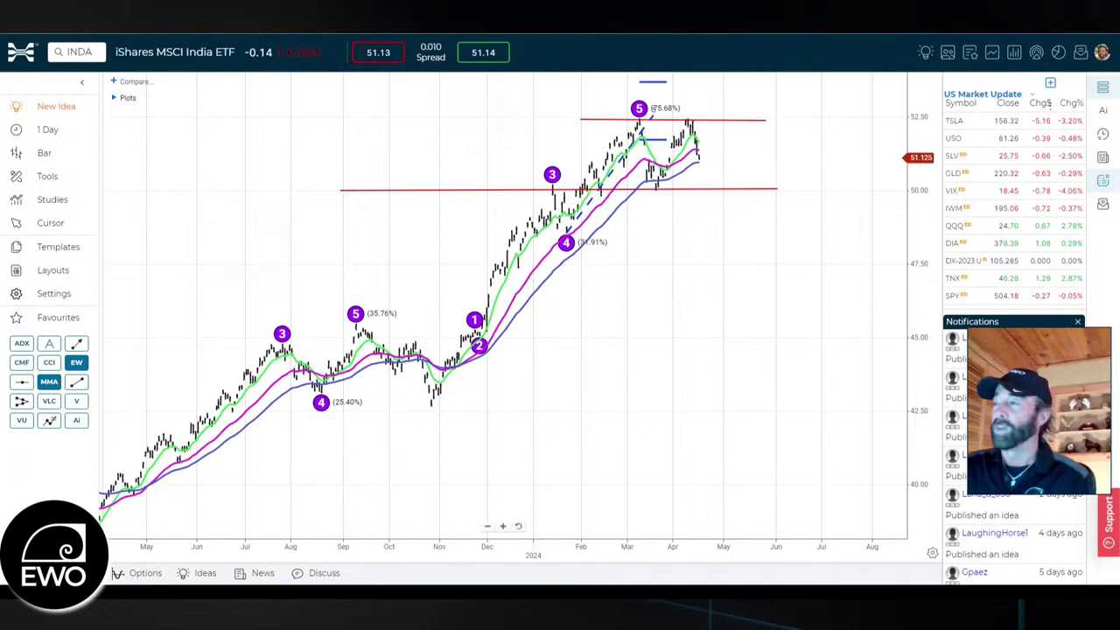
{"action": "left_click_drag", "start_coordinate": [464, 480], "coordinate": [561, 447]}
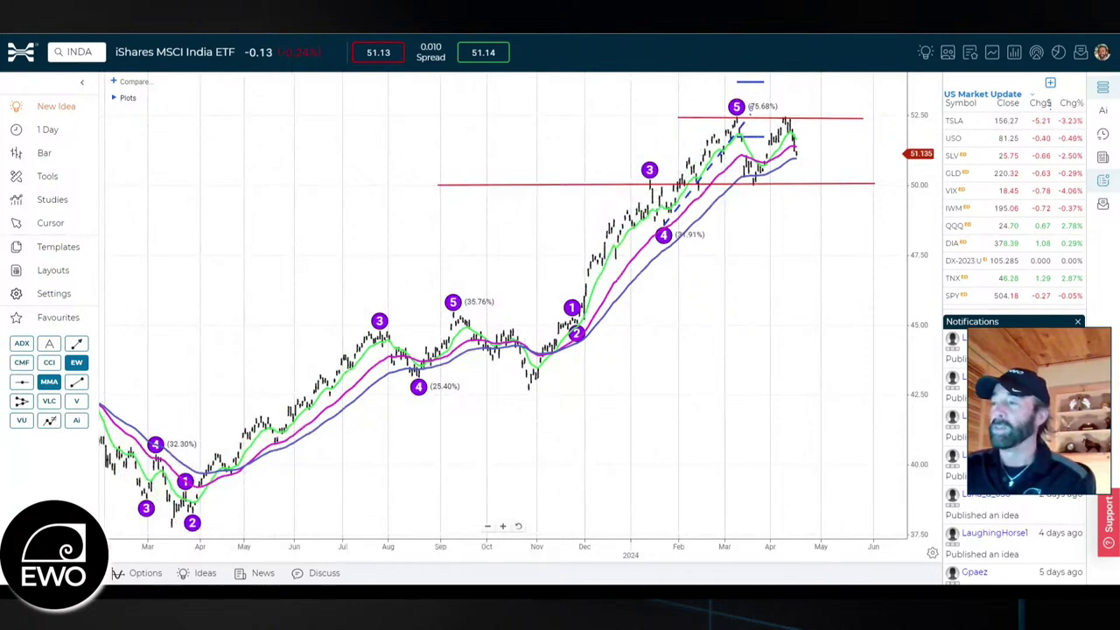
{"action": "left_click_drag", "start_coordinate": [804, 384], "coordinate": [631, 443]}
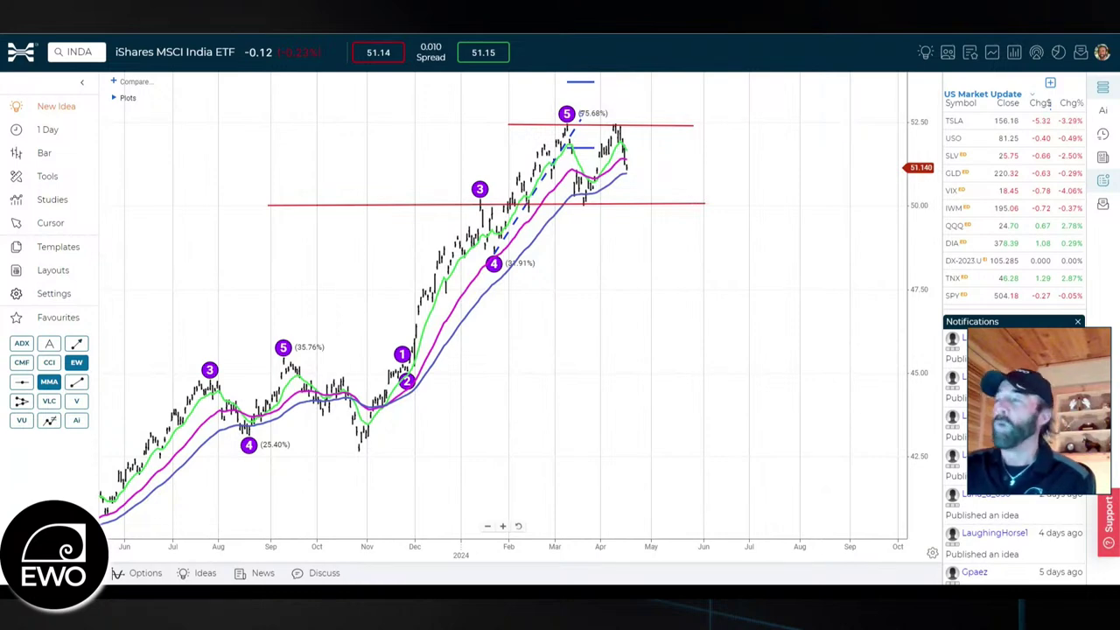
{"action": "left_click_drag", "start_coordinate": [648, 371], "coordinate": [680, 368]}
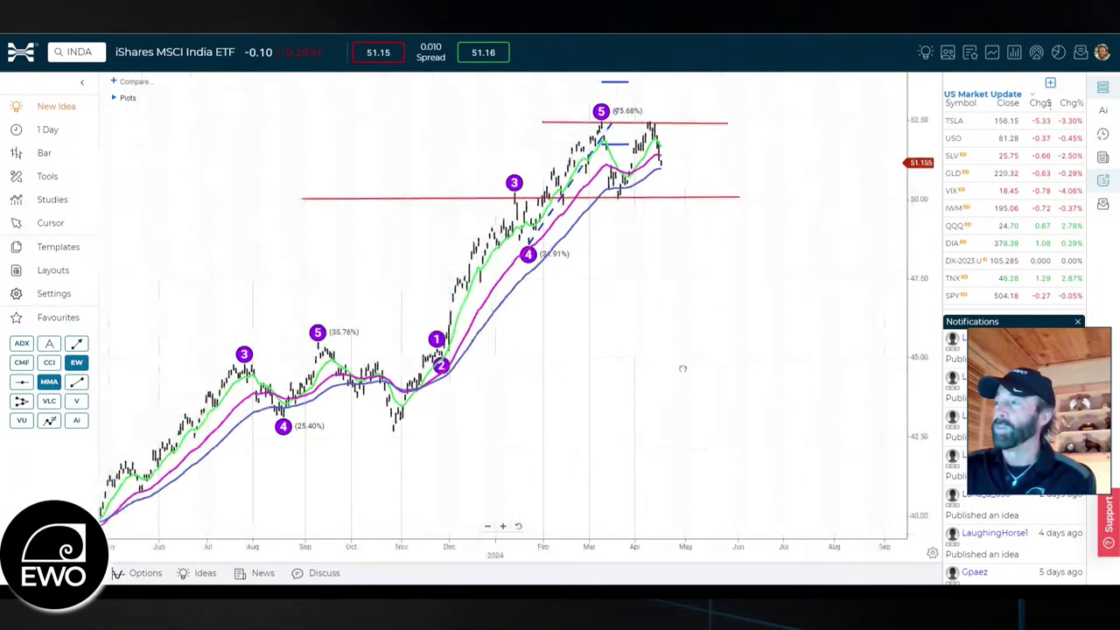
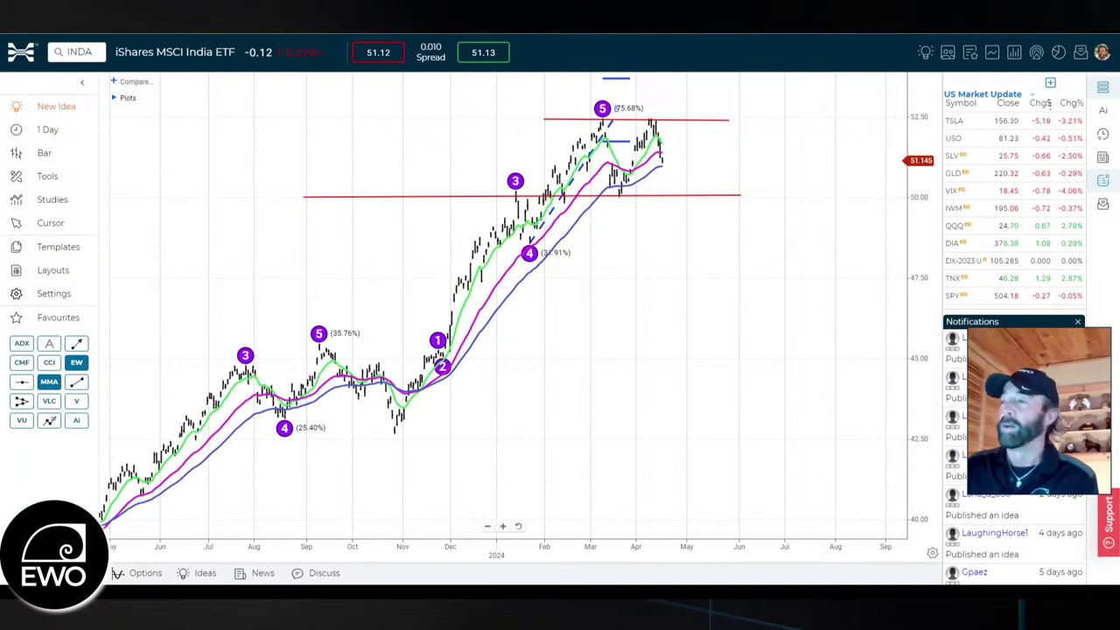
{"action": "left_click_drag", "start_coordinate": [632, 363], "coordinate": [621, 401]}
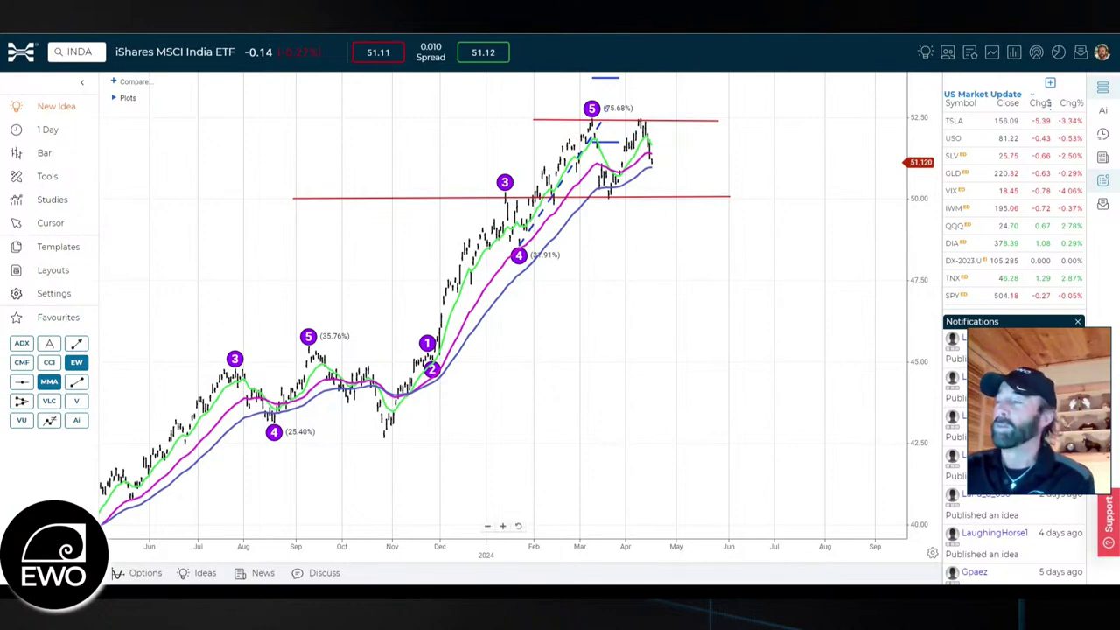
{"action": "left_click_drag", "start_coordinate": [662, 373], "coordinate": [667, 398]}
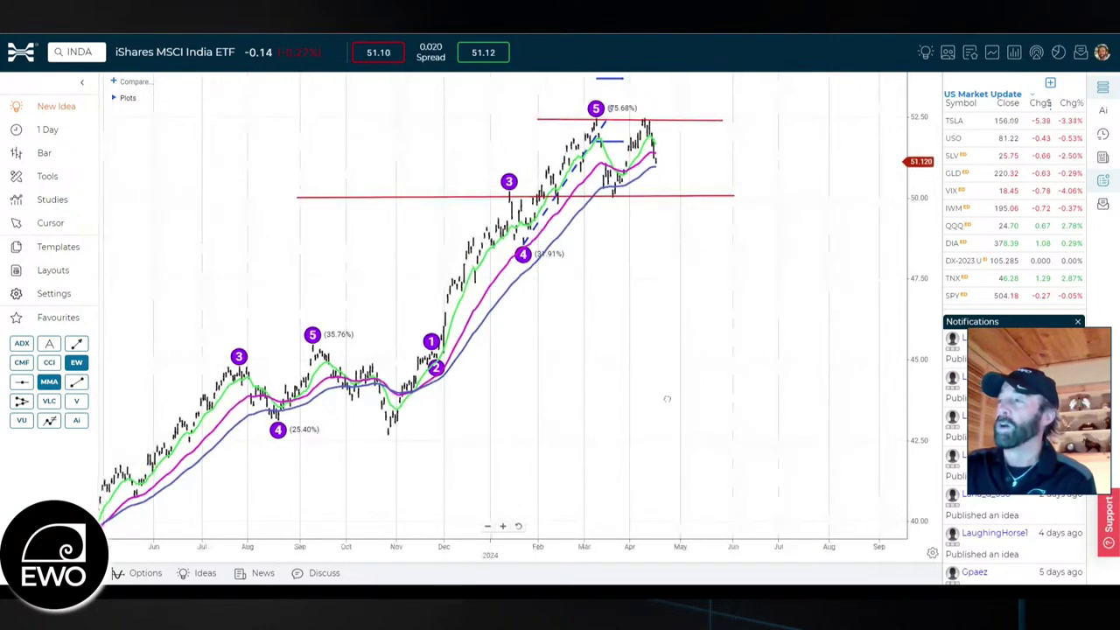
Switch the chart from INDA to SPY (SPDR S&P 500 ETF Trust, NASD).
{"action": "left_click", "coordinate": [98, 56]}
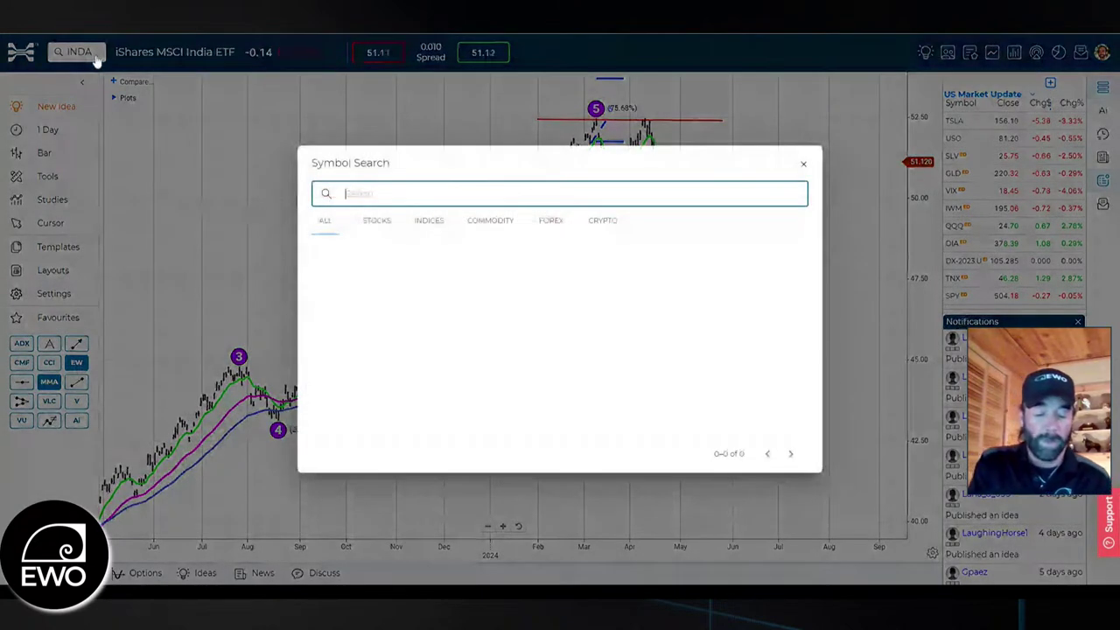
{"action": "type", "text": "spy"}
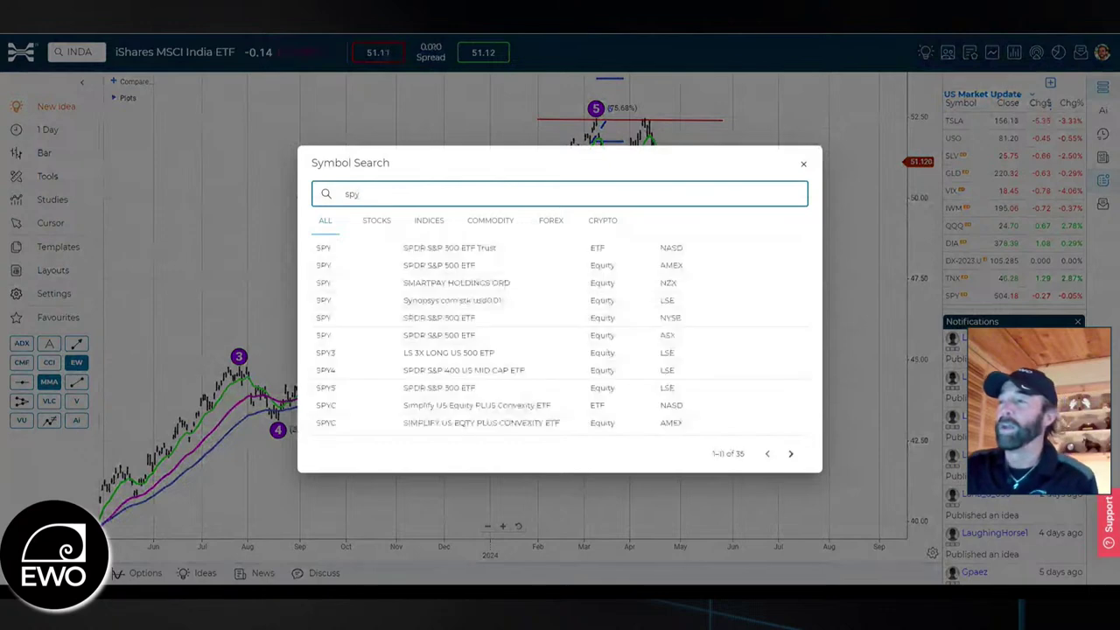
{"action": "left_click", "coordinate": [405, 249]}
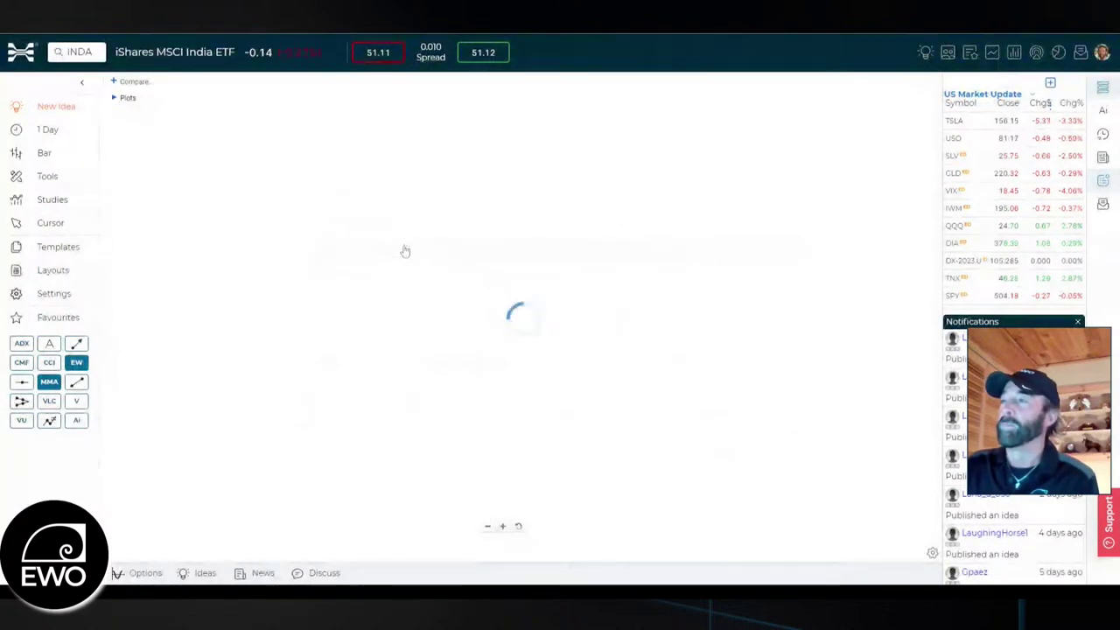
Switch the chart to ROL (Rollins Inc, NYSE) and draw a horizontal trendline at about 44.1 from late November 2023 to mid-June 2024.
{"action": "left_click", "coordinate": [95, 56]}
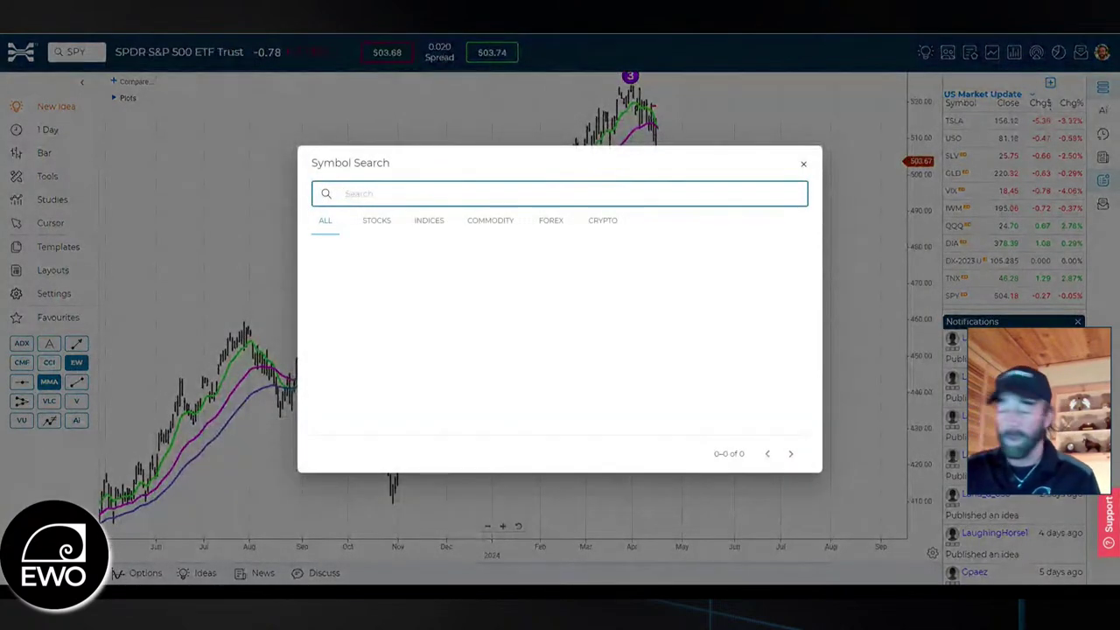
{"action": "type", "text": "rc"}
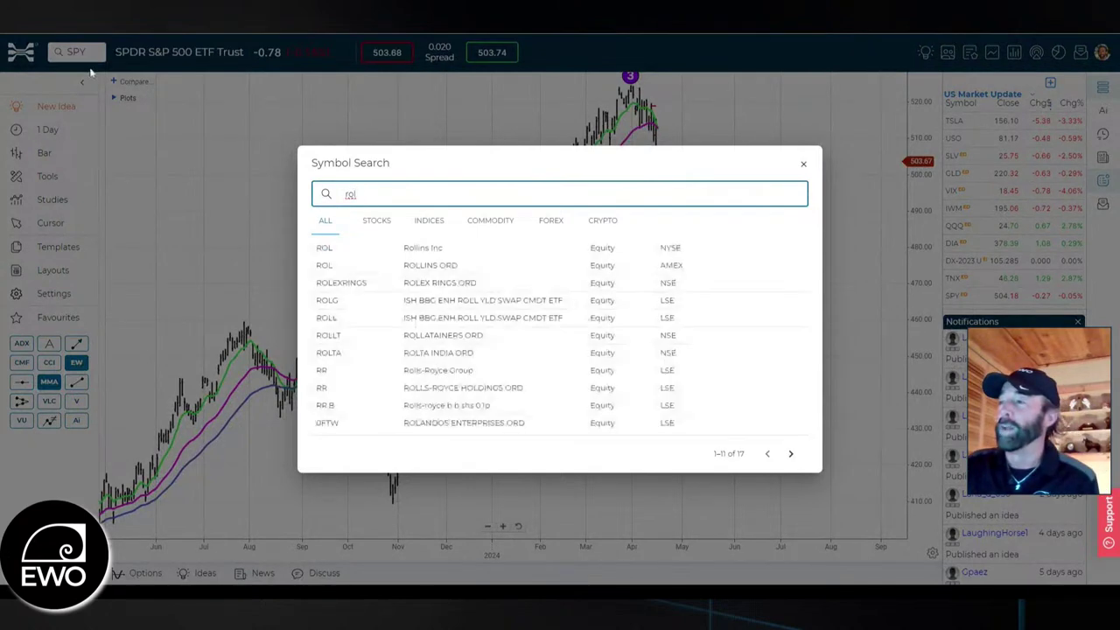
{"action": "left_click", "coordinate": [409, 251]}
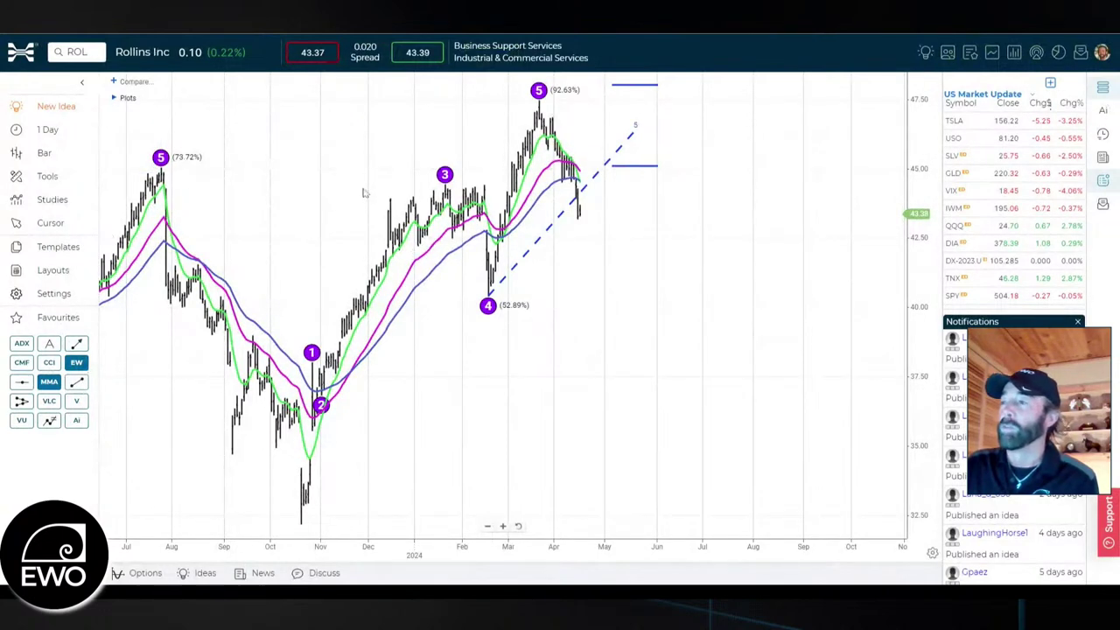
{"action": "left_click_drag", "start_coordinate": [362, 197], "coordinate": [684, 196]}
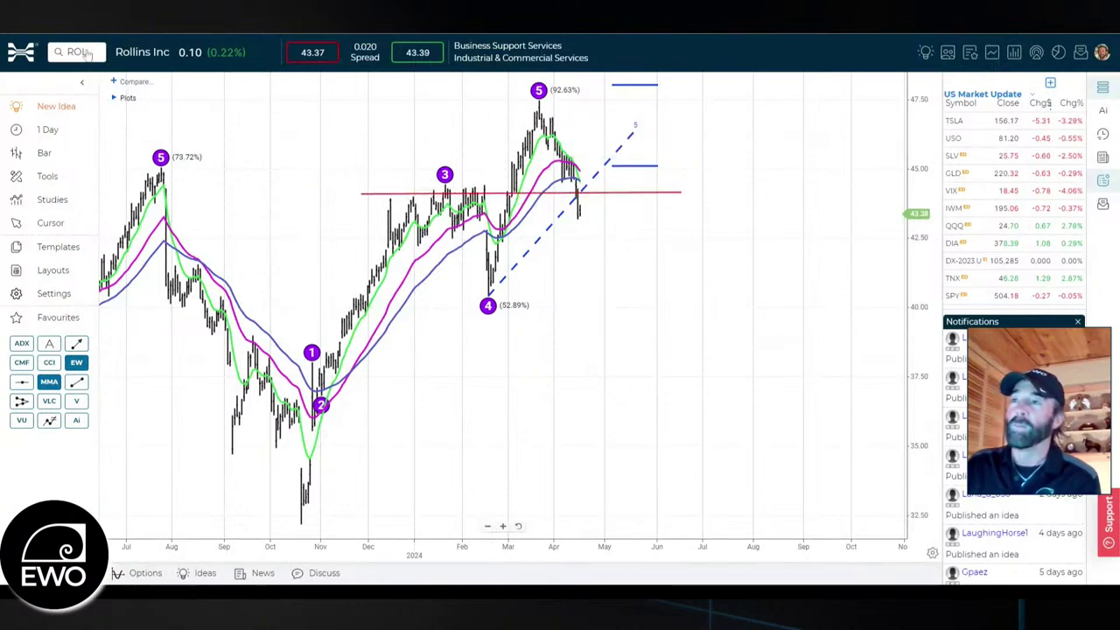
Switch the chart to LRN (Stride Inc, NYSE) and draw a trendline from about 59.5 in late October 2023 to about 60.5 in May 2024.
{"action": "left_click", "coordinate": [87, 53]}
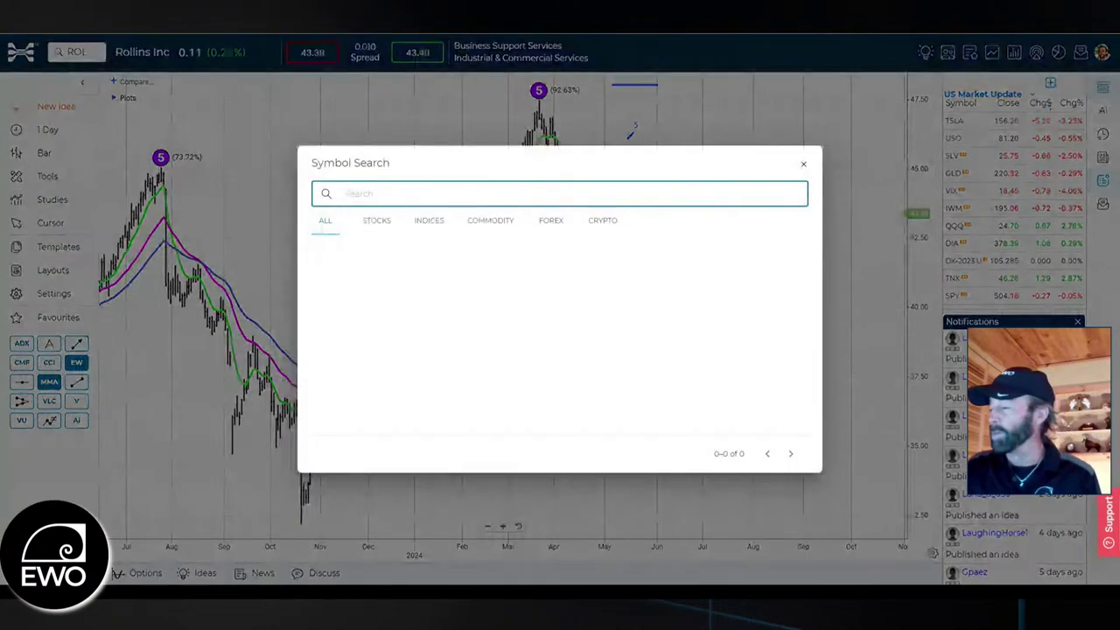
{"action": "type", "text": "lrn"}
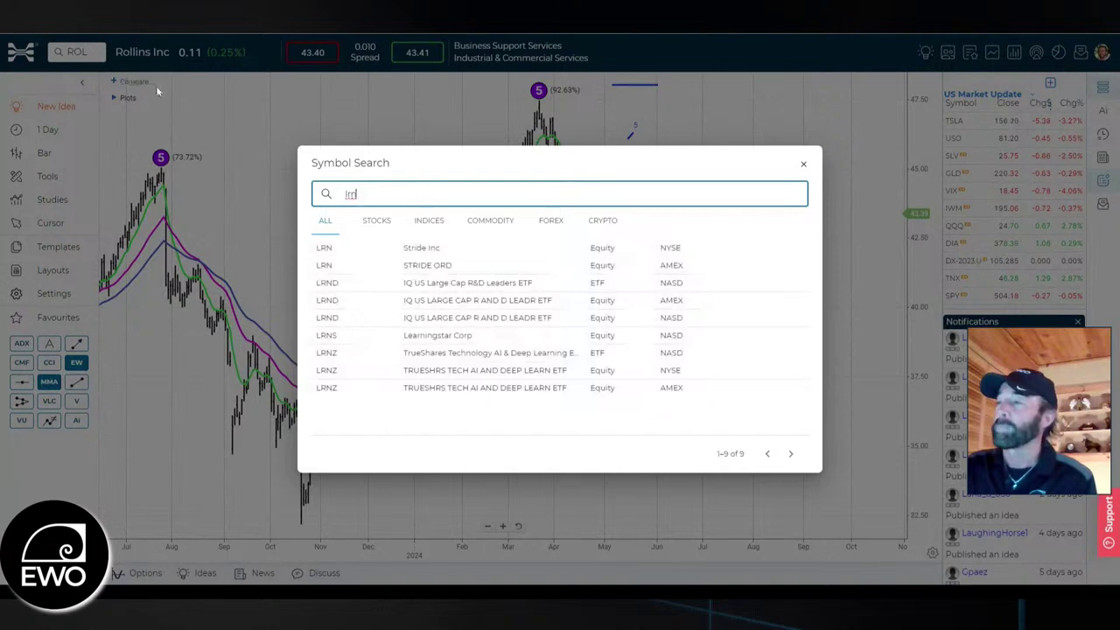
{"action": "left_click", "coordinate": [423, 253]}
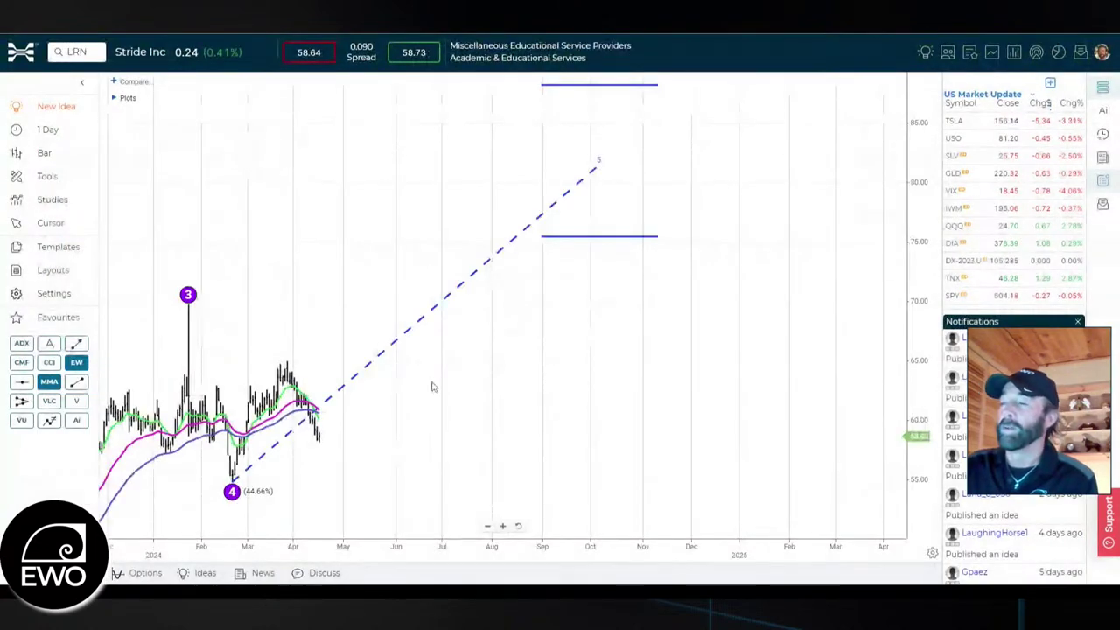
{"action": "left_click_drag", "start_coordinate": [431, 387], "coordinate": [640, 274]}
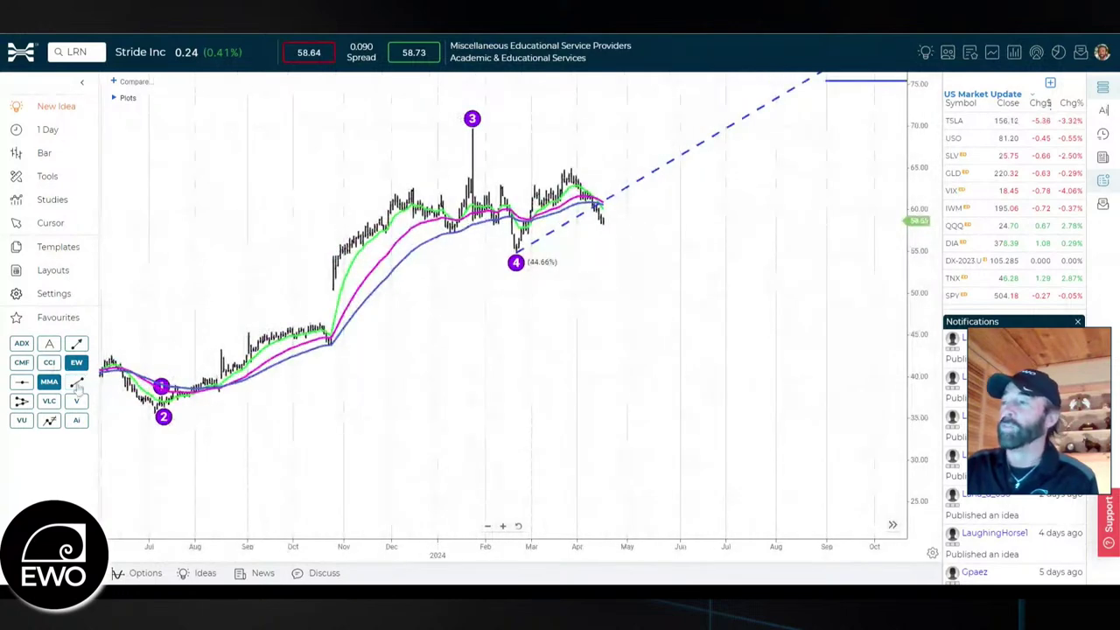
{"action": "left_click", "coordinate": [331, 213]}
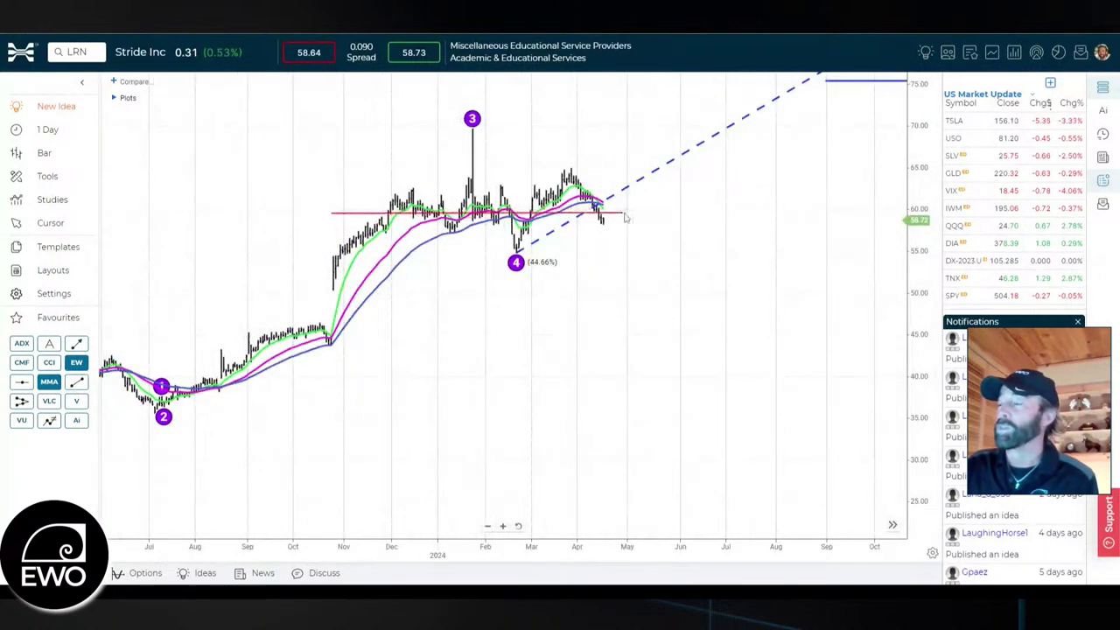
{"action": "left_click", "coordinate": [643, 206]}
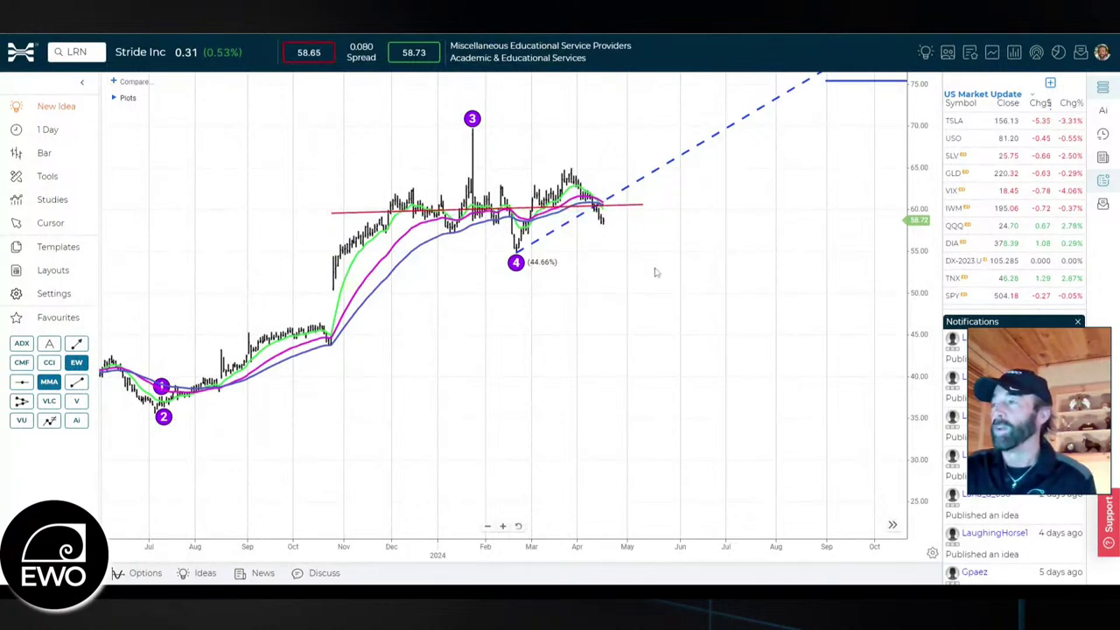
Draw a lower trendline on LRN through the wave 4 low, from about 54.2 in October 2023 to about 55 in June 2024.
{"action": "left_click_drag", "start_coordinate": [796, 201], "coordinate": [742, 247]}
{"action": "left_click_drag", "start_coordinate": [913, 140], "coordinate": [915, 201]}
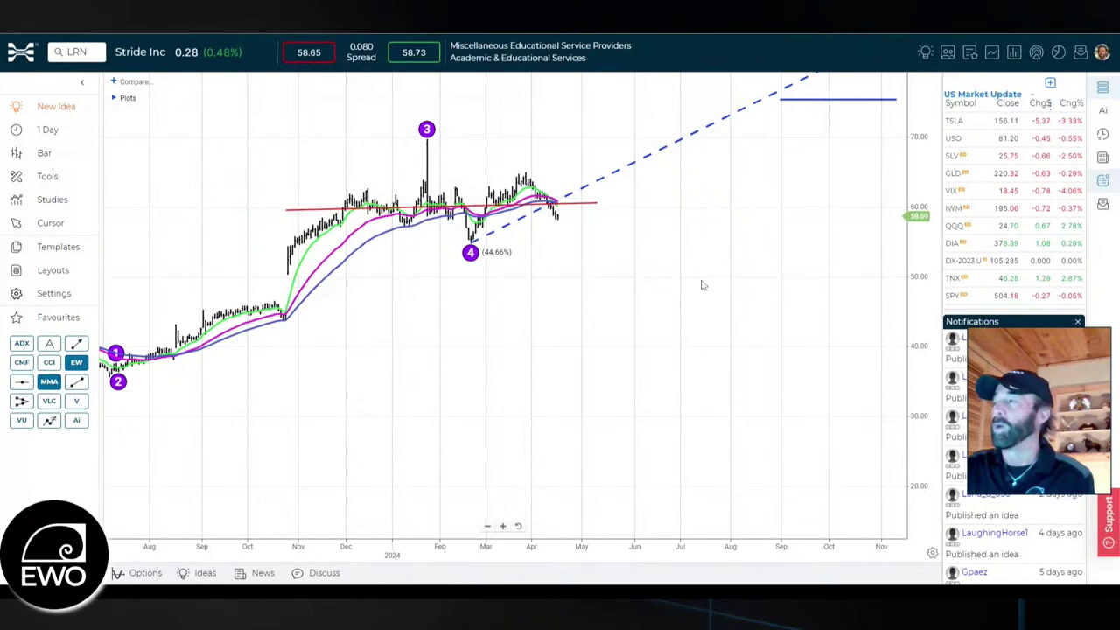
{"action": "left_click_drag", "start_coordinate": [918, 249], "coordinate": [924, 246]}
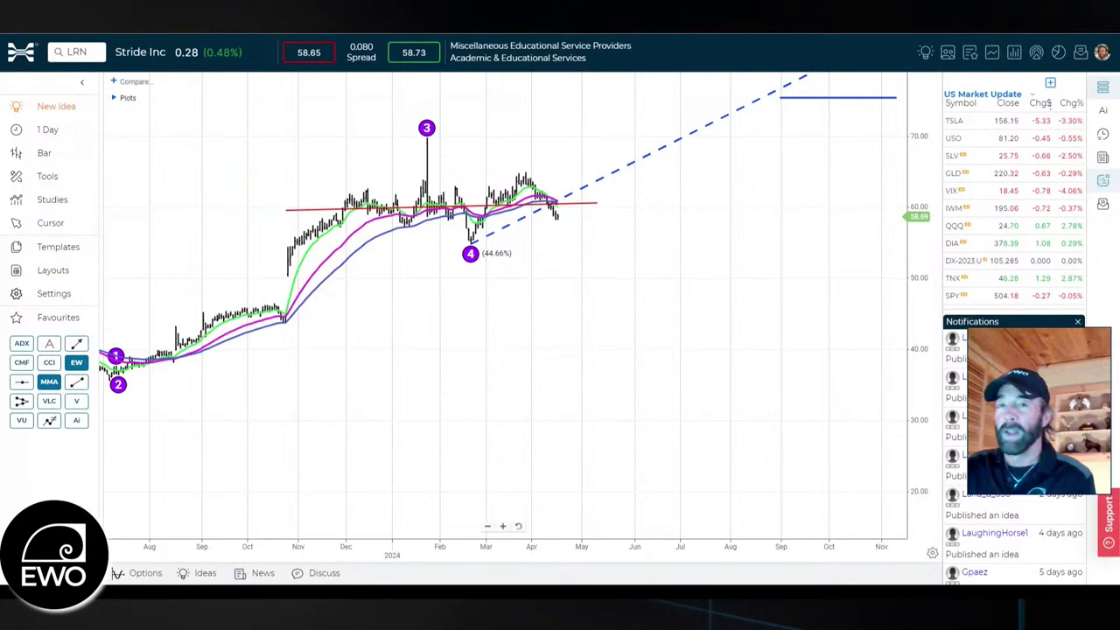
{"action": "left_click_drag", "start_coordinate": [920, 247], "coordinate": [563, 245]}
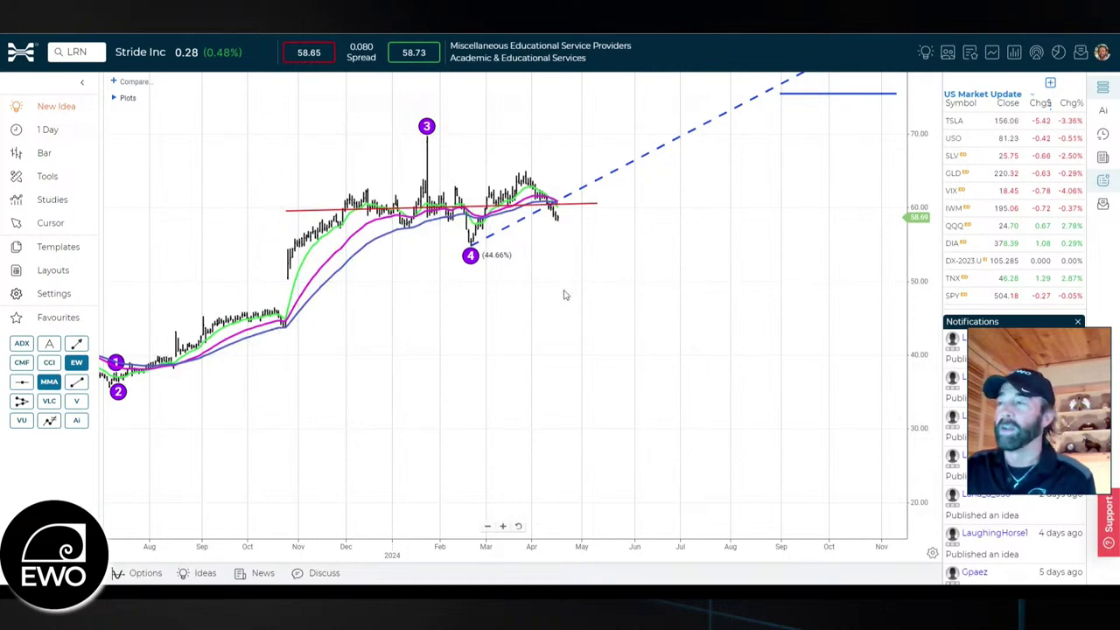
{"action": "mouse_move", "coordinate": [473, 260]}
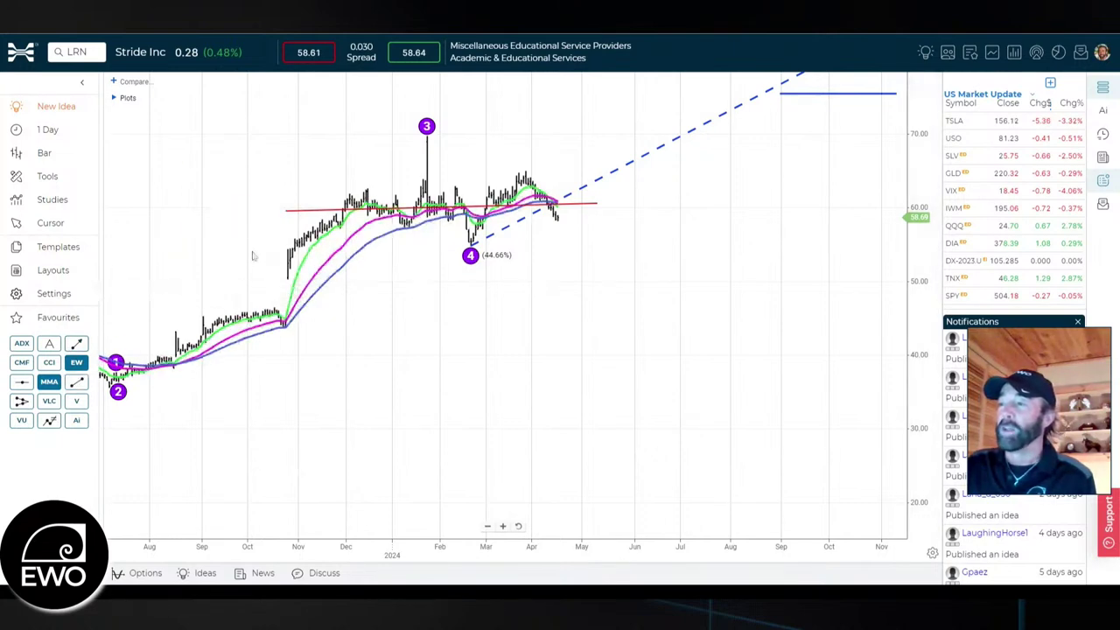
{"action": "left_click_drag", "start_coordinate": [253, 254], "coordinate": [636, 245]}
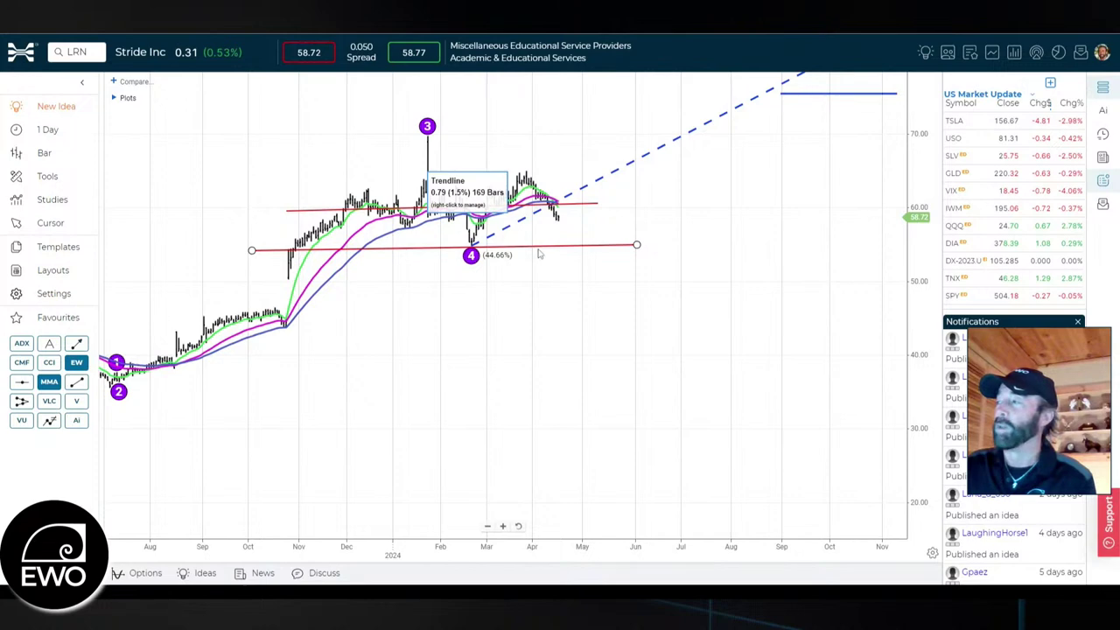
{"action": "mouse_move", "coordinate": [921, 249]}
{"action": "left_mouse_down"}
{"action": "mouse_move", "coordinate": [913, 153]}
{"action": "mouse_move", "coordinate": [916, 232]}
{"action": "left_mouse_up"}
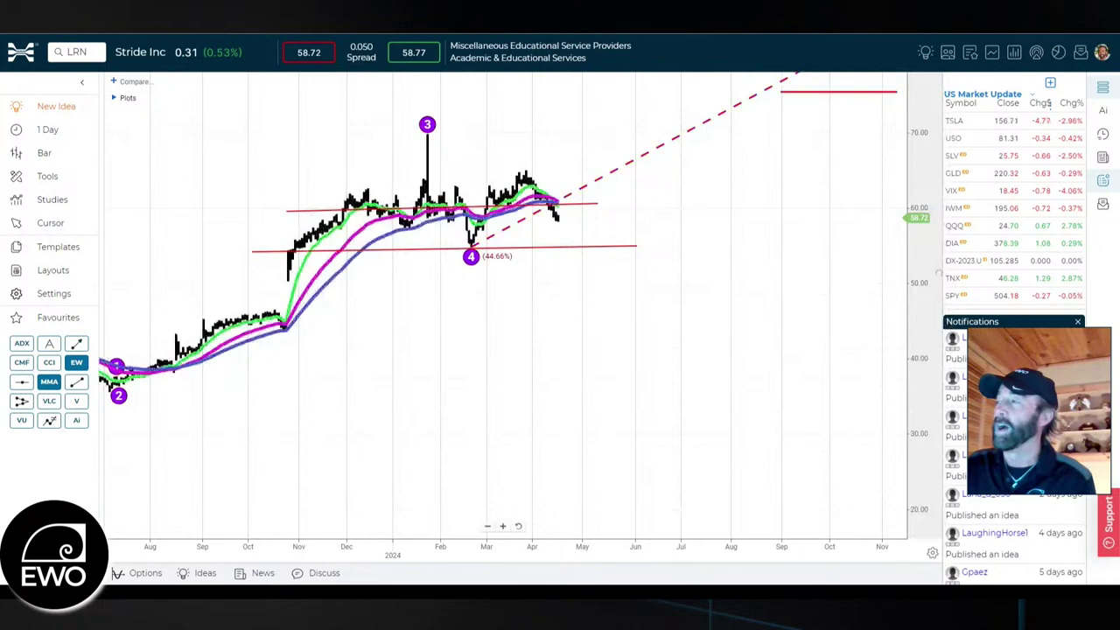
{"action": "left_click_drag", "start_coordinate": [939, 189], "coordinate": [941, 241]}
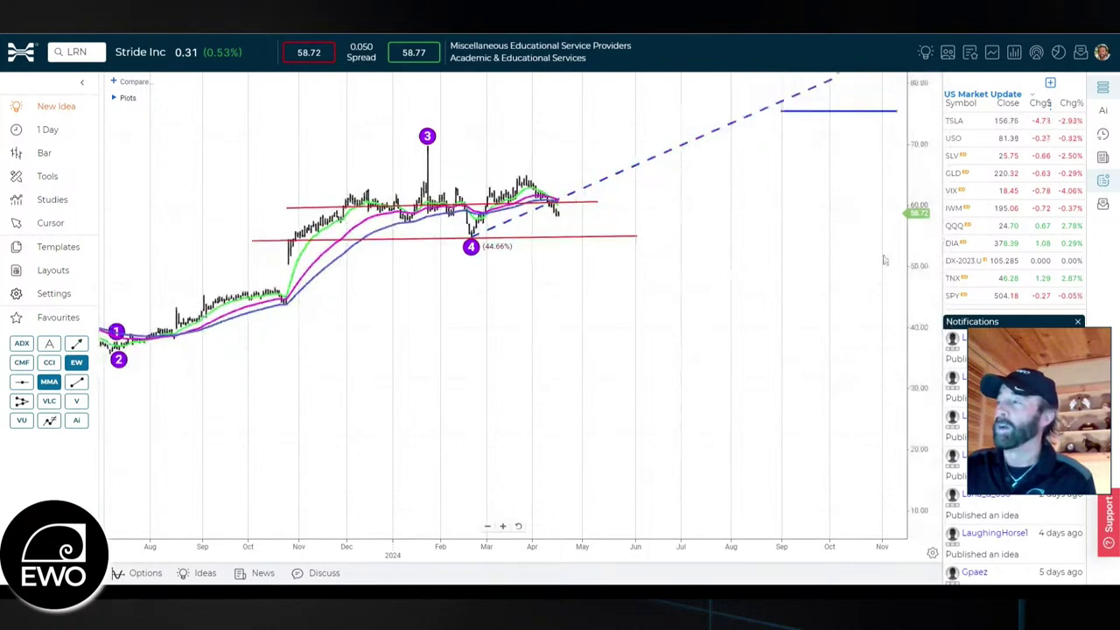
{"action": "left_click_drag", "start_coordinate": [924, 172], "coordinate": [921, 140]}
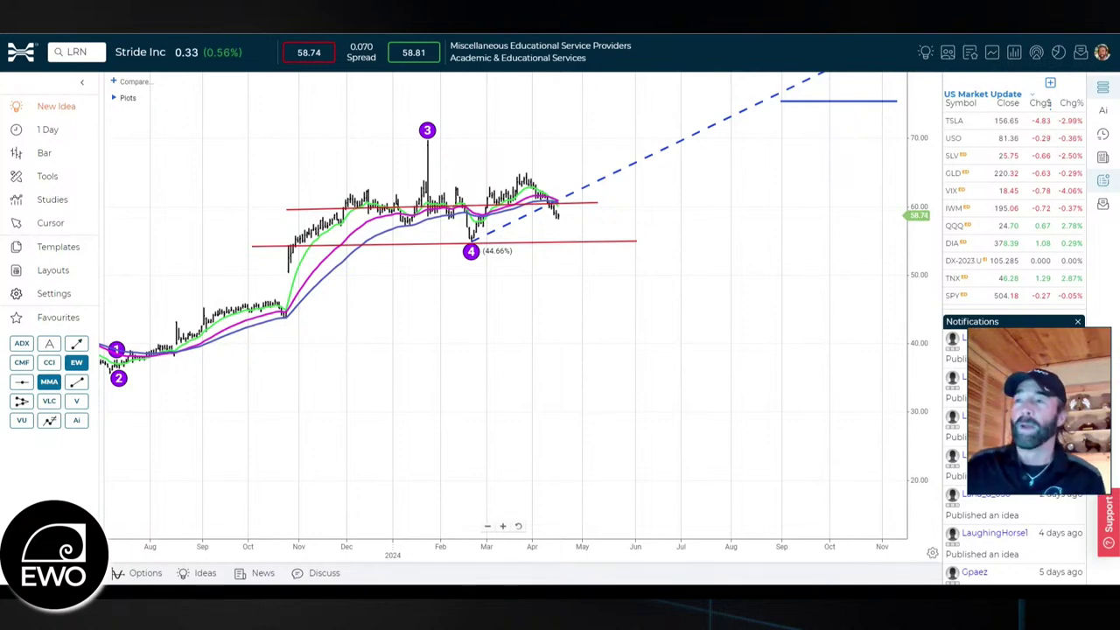
Switch the chart from LRN to SPY (SPDR S&P 500 ETF Trust, NASD).
{"action": "left_click", "coordinate": [96, 54]}
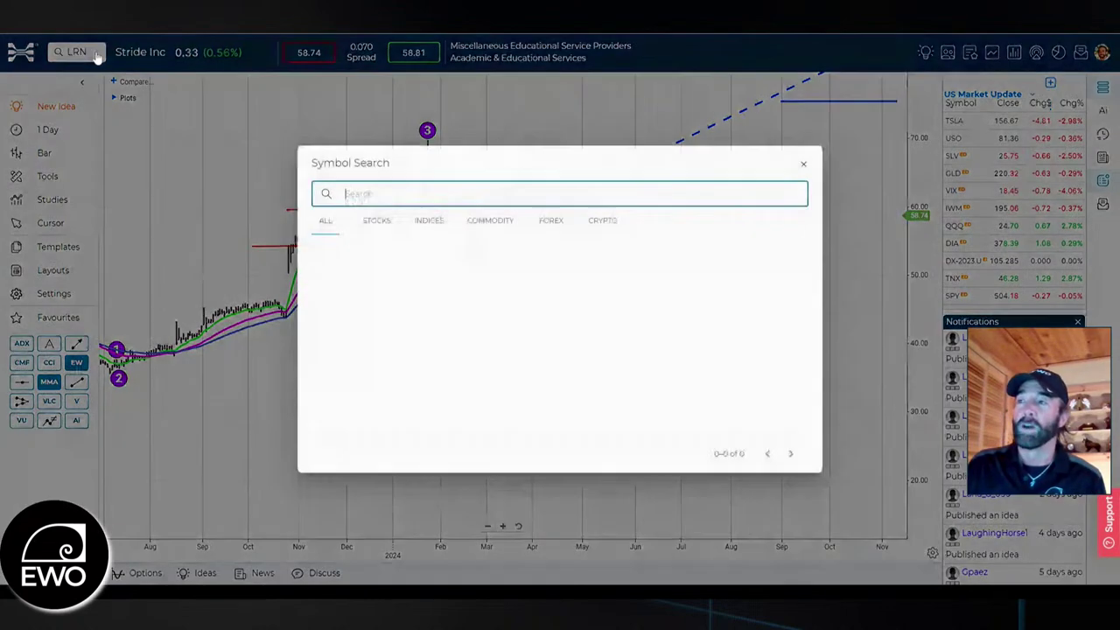
{"action": "type", "text": "tpy"}
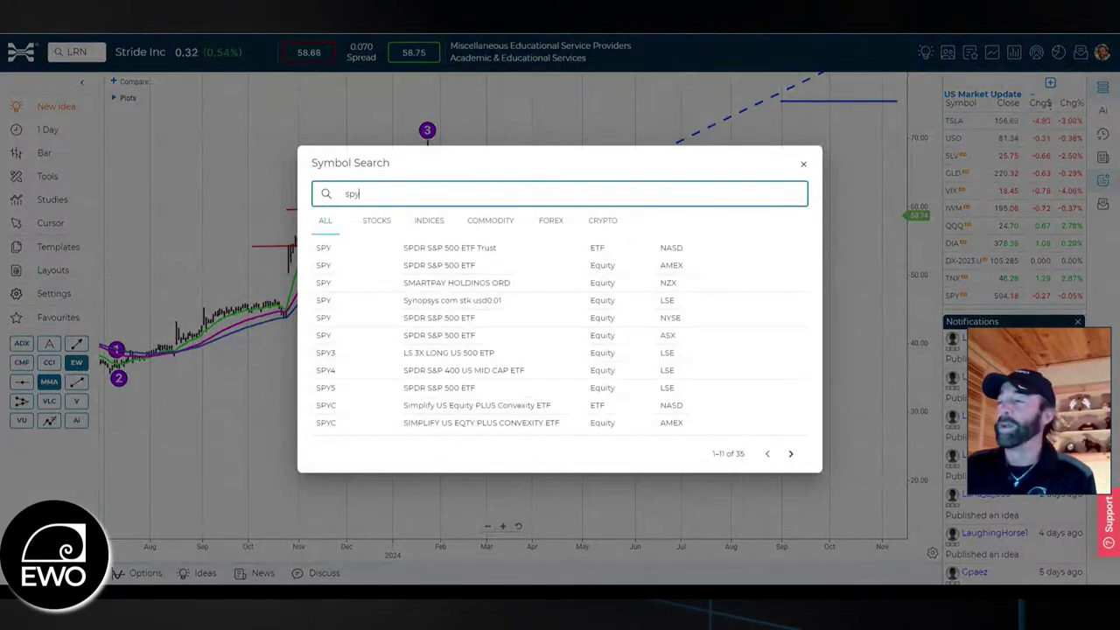
{"action": "left_click", "coordinate": [440, 252]}
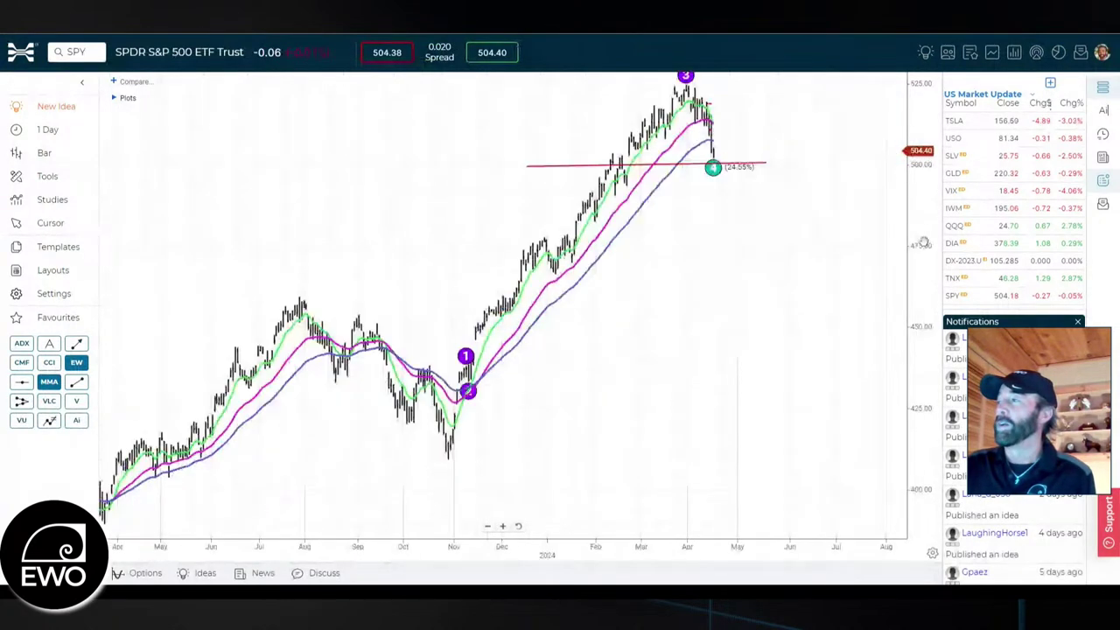
{"action": "left_click_drag", "start_coordinate": [924, 242], "coordinate": [929, 297]}
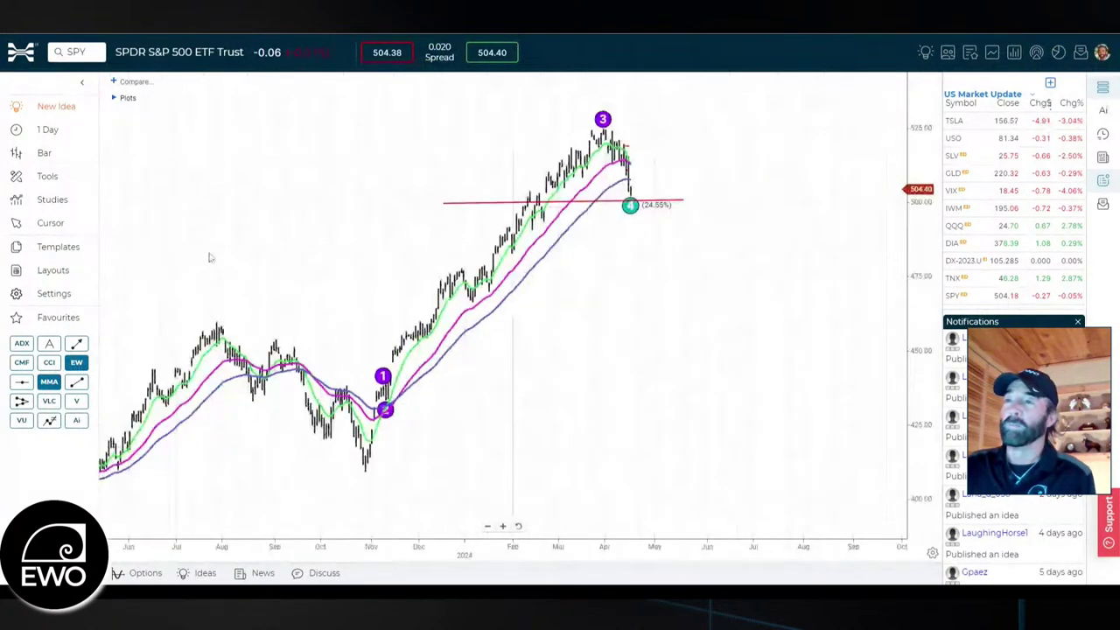
Set the SPY chart to the 3 Minutes interval and load enough bars for the Elliott Wave study to calculate.
{"action": "left_click", "coordinate": [47, 129]}
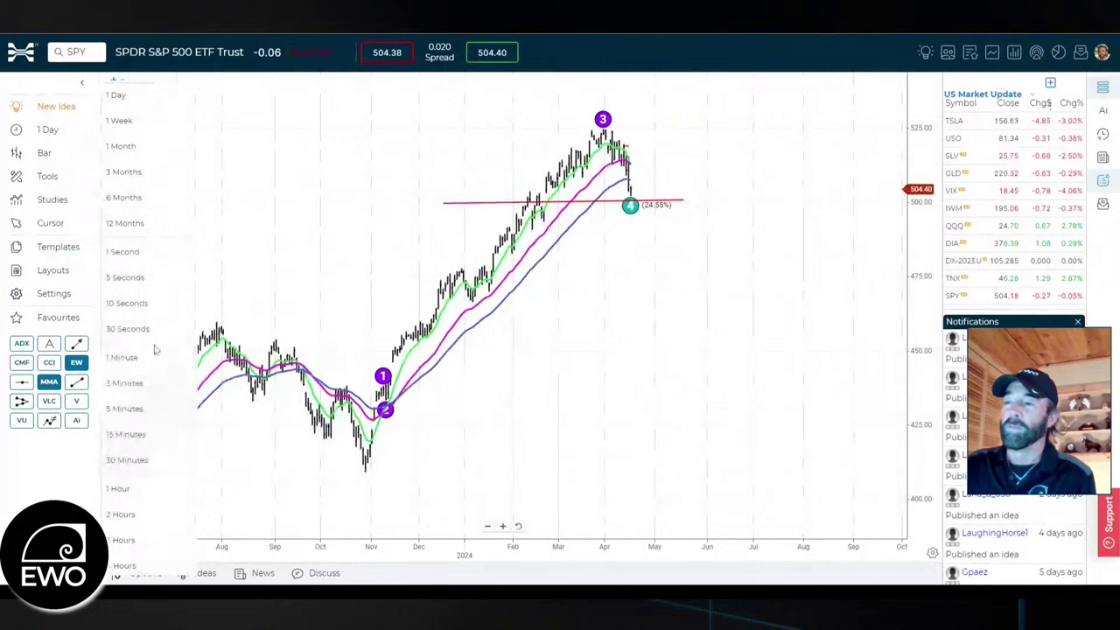
{"action": "left_click", "coordinate": [136, 382]}
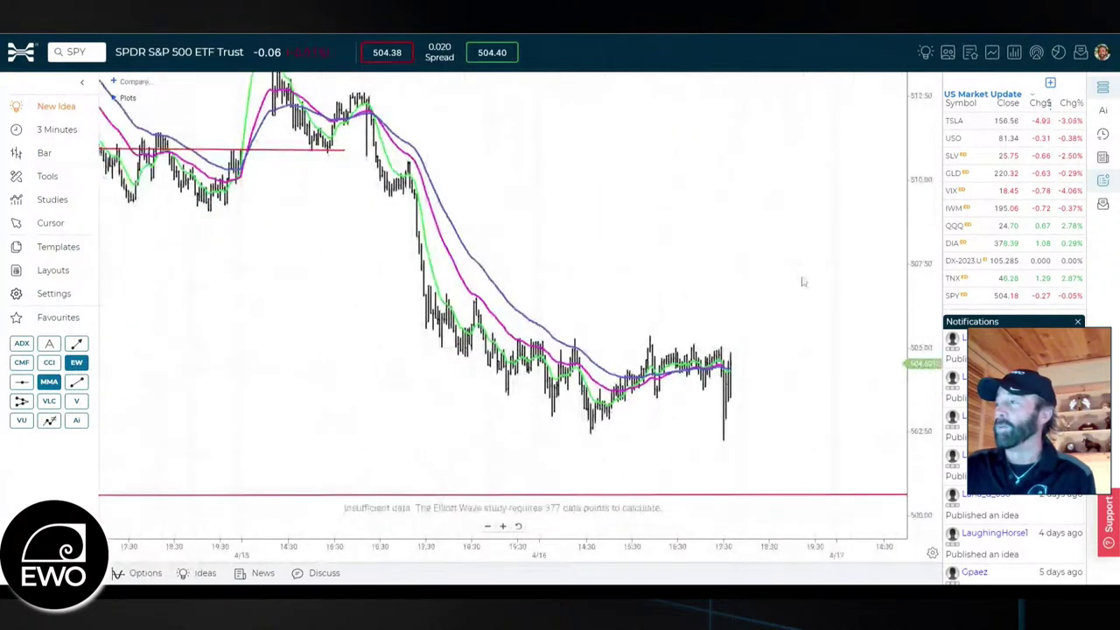
{"action": "left_click_drag", "start_coordinate": [923, 210], "coordinate": [924, 280]}
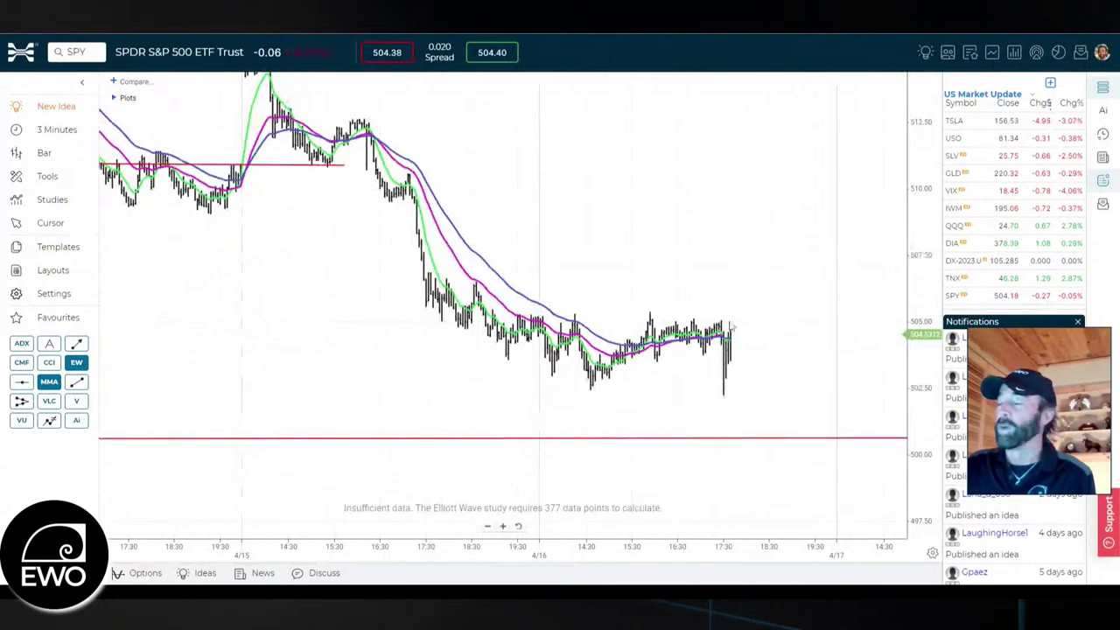
{"action": "left_click", "coordinate": [482, 524]}
{"action": "left_click", "coordinate": [483, 525]}
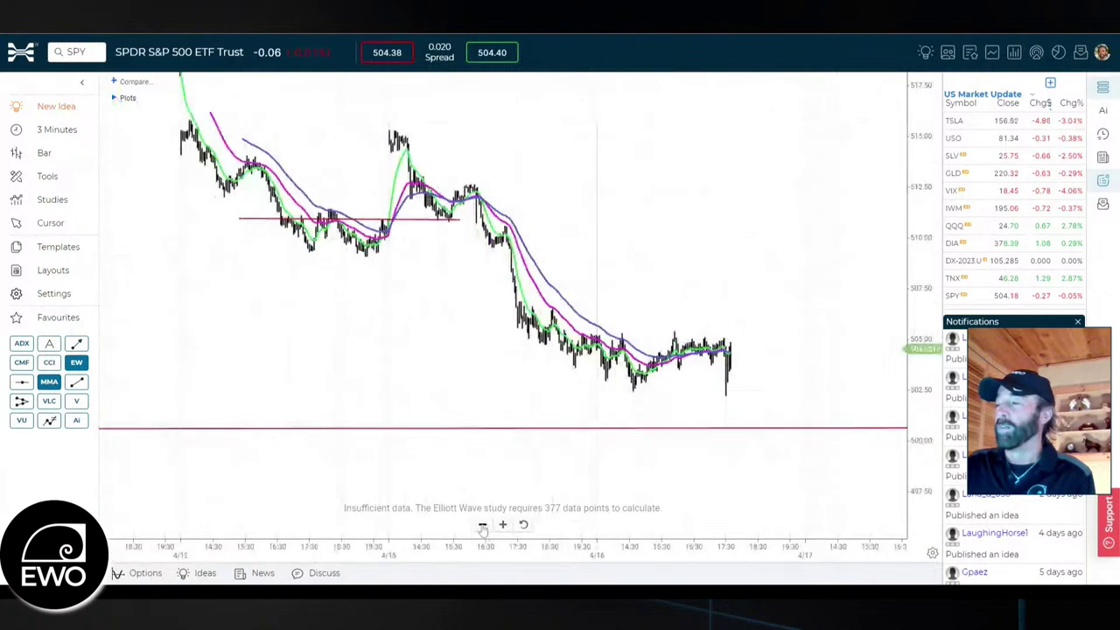
{"action": "left_click", "coordinate": [483, 524]}
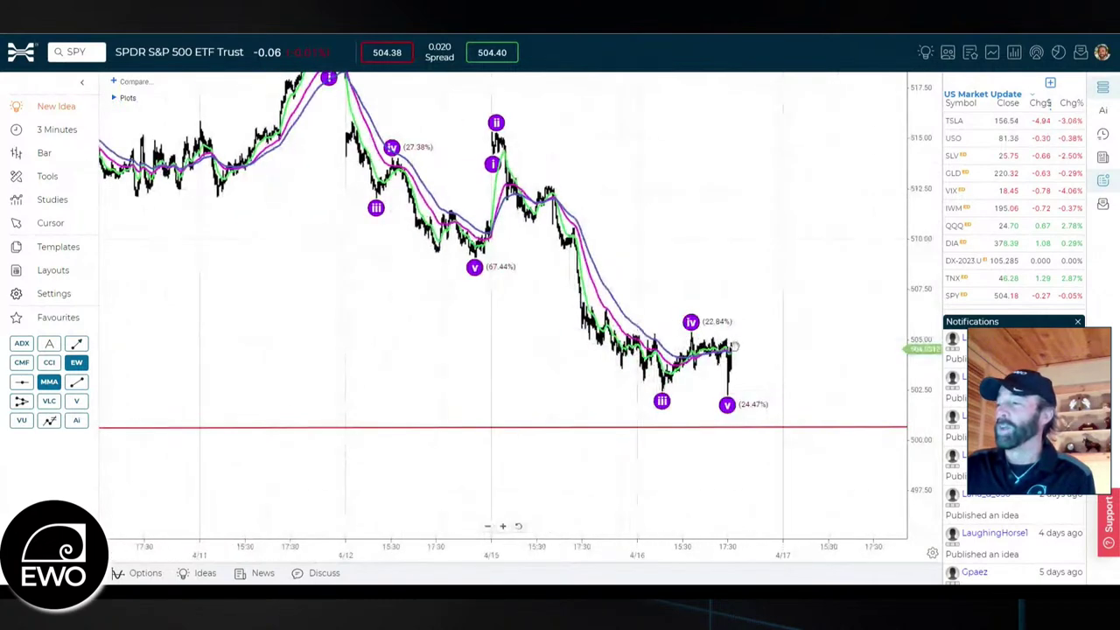
{"action": "left_click", "coordinate": [503, 525]}
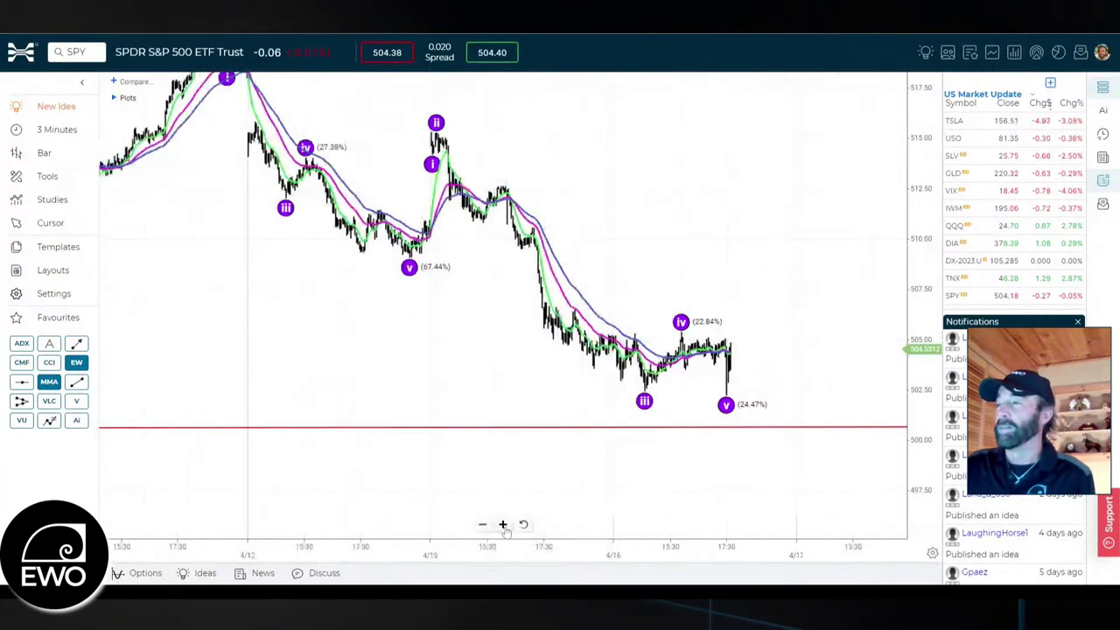
{"action": "left_click", "coordinate": [503, 524]}
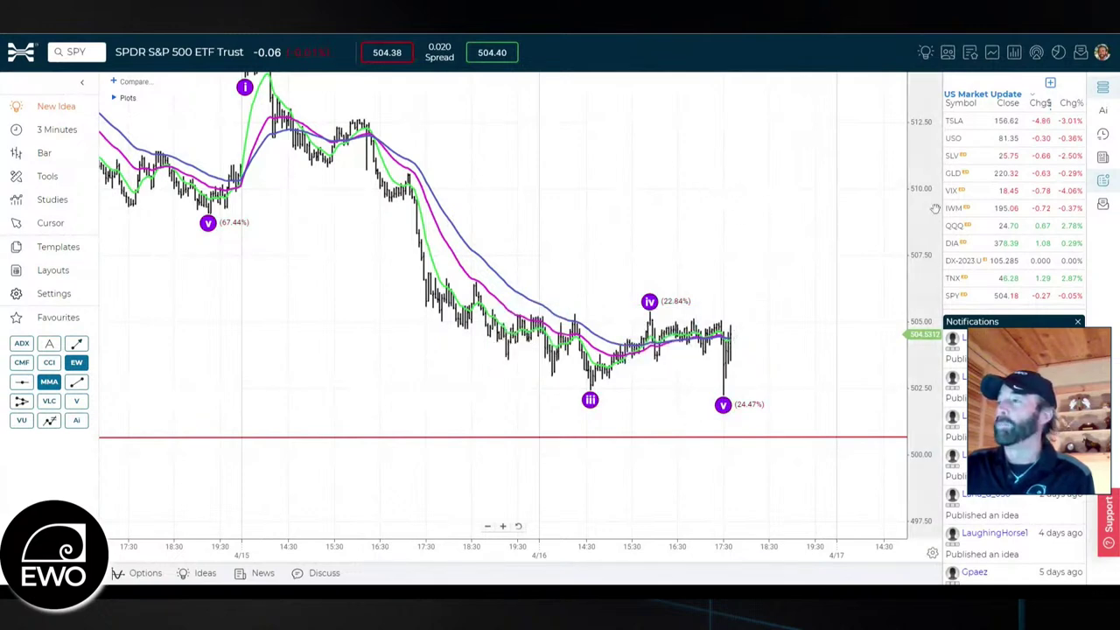
Examine SPY's 3-minute Elliott Wave counts from 12 to 16 April against the horizontal support line near 500.
{"action": "left_click_drag", "start_coordinate": [929, 210], "coordinate": [930, 235]}
{"action": "left_click_drag", "start_coordinate": [774, 215], "coordinate": [758, 231]}
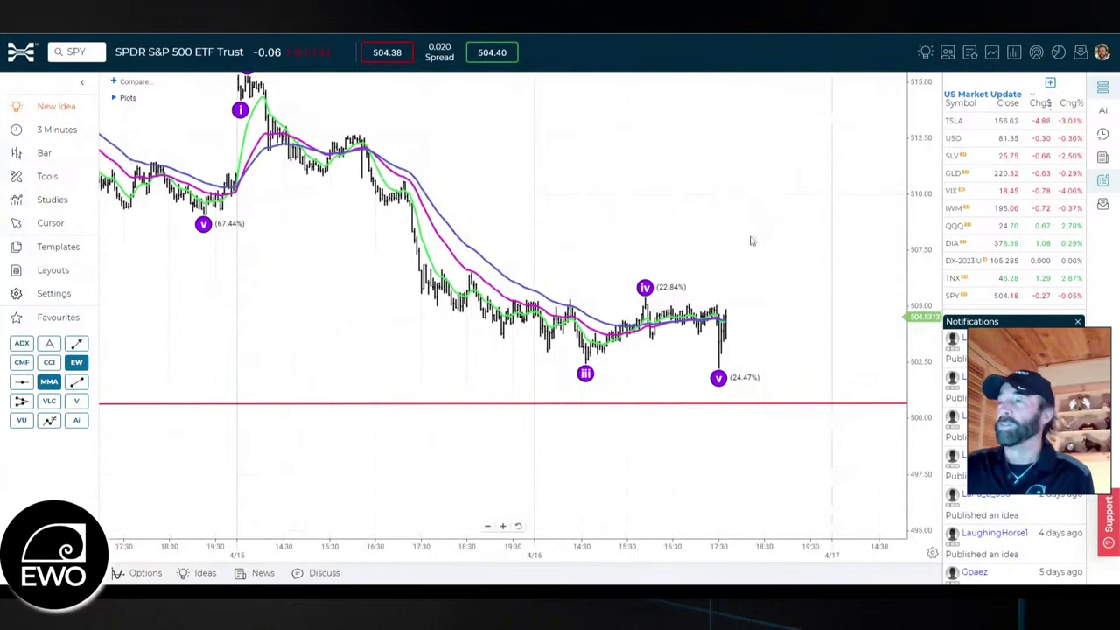
{"action": "left_click_drag", "start_coordinate": [790, 218], "coordinate": [845, 177]}
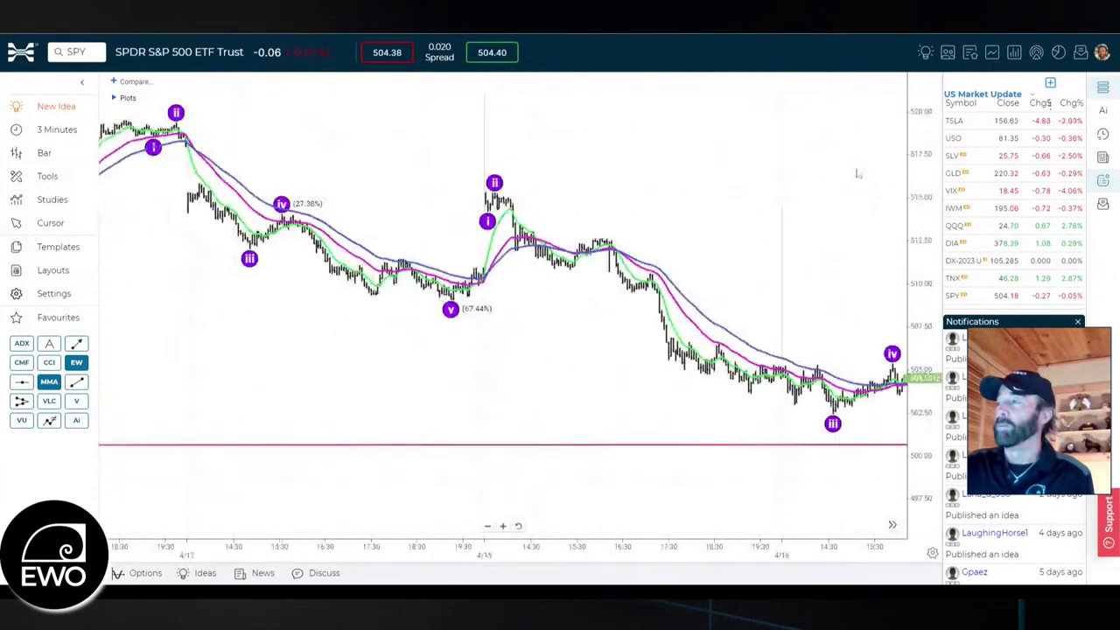
{"action": "left_click_drag", "start_coordinate": [680, 203], "coordinate": [468, 225]}
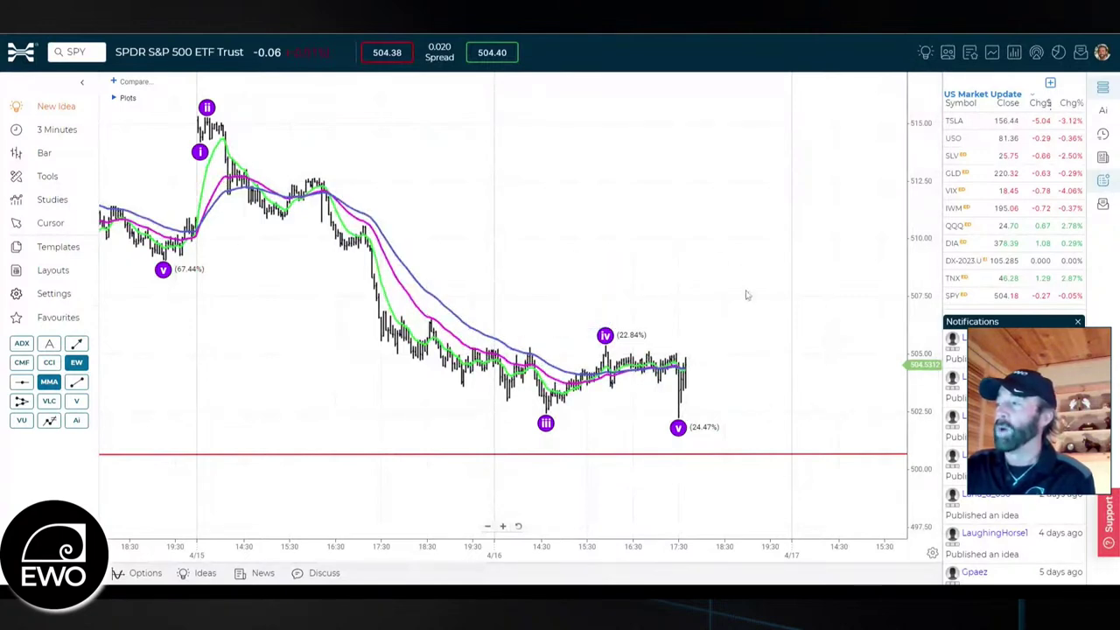
{"action": "left_click", "coordinate": [503, 525]}
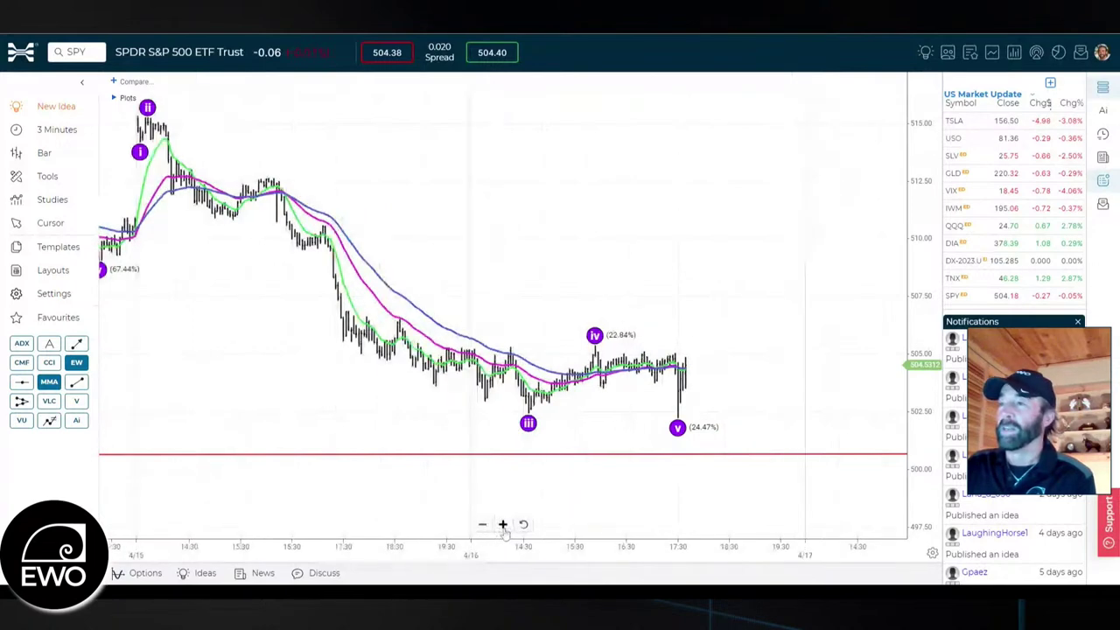
{"action": "left_click", "coordinate": [504, 525]}
{"action": "left_click_drag", "start_coordinate": [493, 263], "coordinate": [493, 218]}
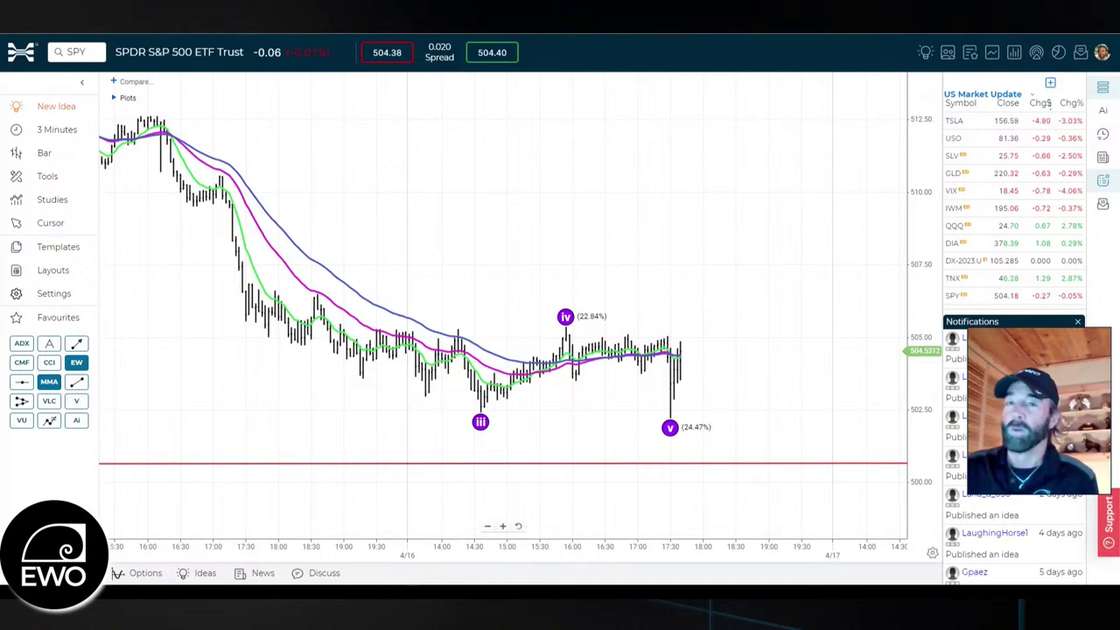
{"action": "left_click_drag", "start_coordinate": [205, 337], "coordinate": [741, 309]}
{"action": "left_click_drag", "start_coordinate": [366, 326], "coordinate": [547, 334]}
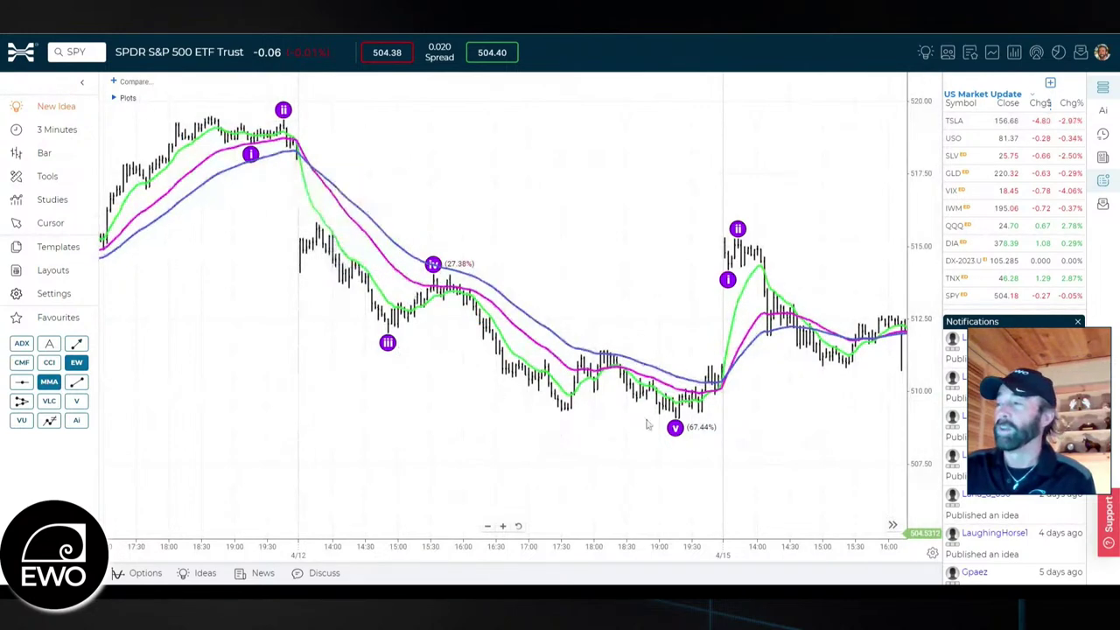
{"action": "left_click_drag", "start_coordinate": [577, 464], "coordinate": [169, 486]}
{"action": "left_click_drag", "start_coordinate": [469, 366], "coordinate": [315, 426]}
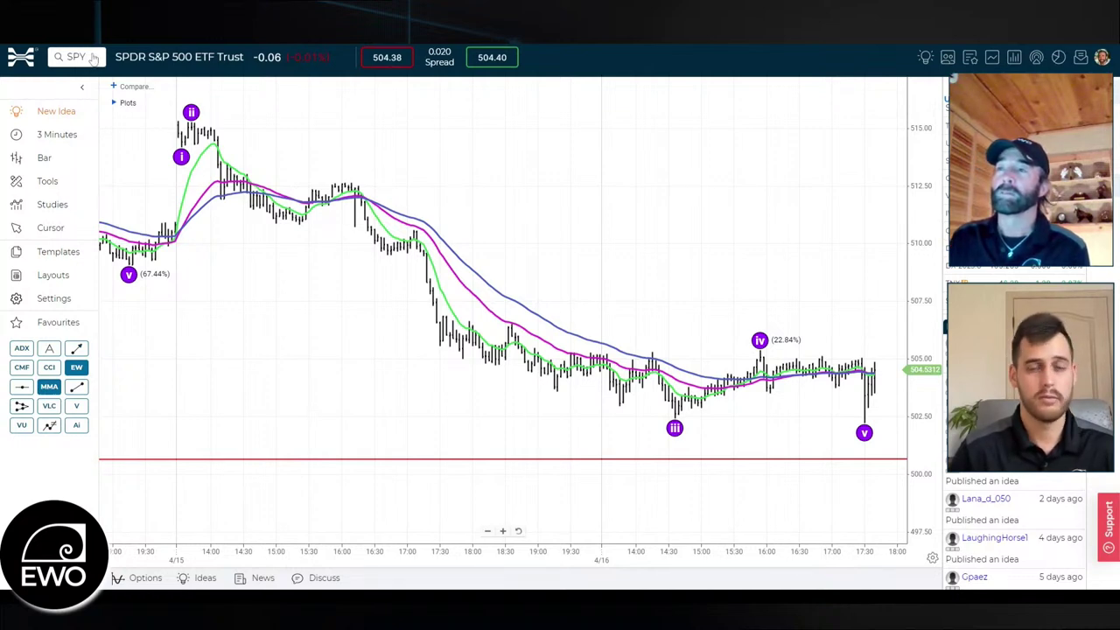
Return SPY to the 1 Day interval and switch the chart to TSLA (Tesla Inc, NASD).
{"action": "left_click", "coordinate": [59, 142]}
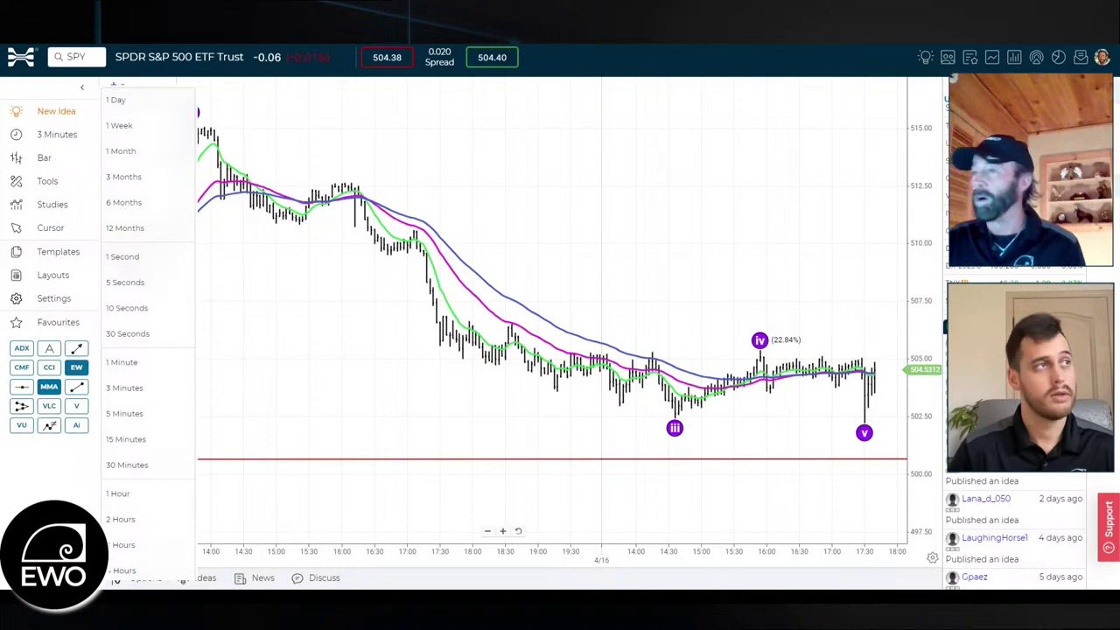
{"action": "left_click", "coordinate": [119, 101]}
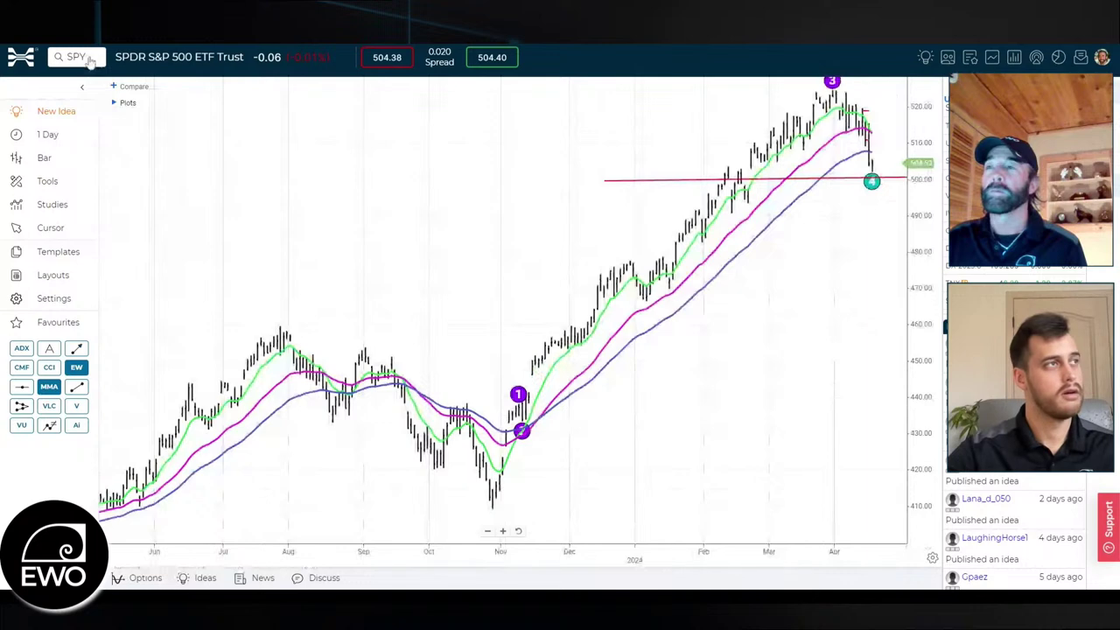
{"action": "left_click", "coordinate": [88, 59]}
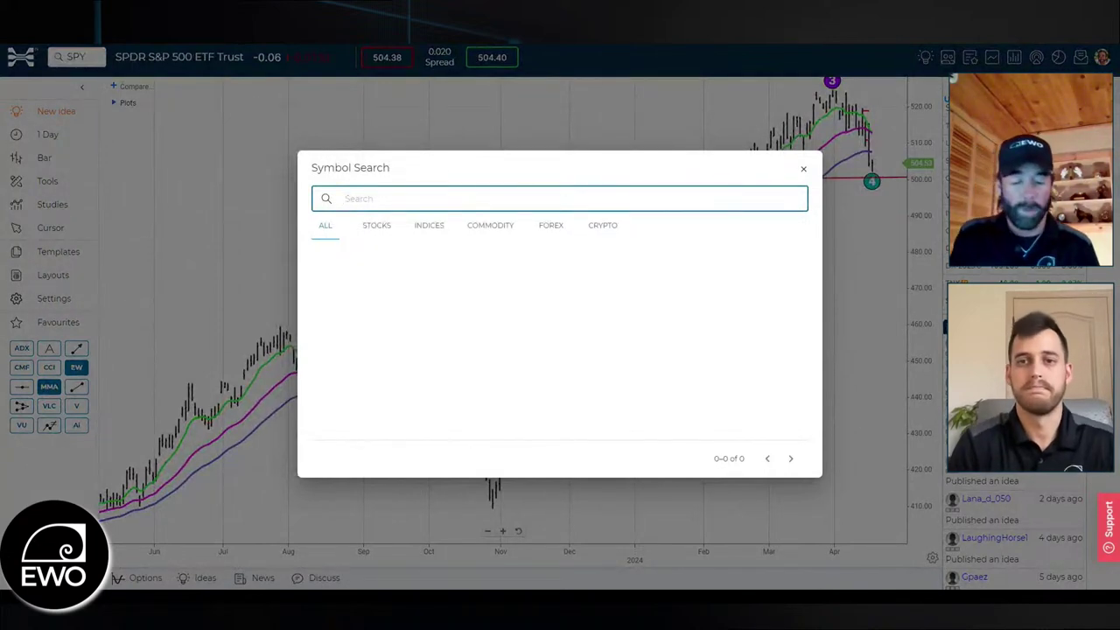
{"action": "type", "text": "tsla"}
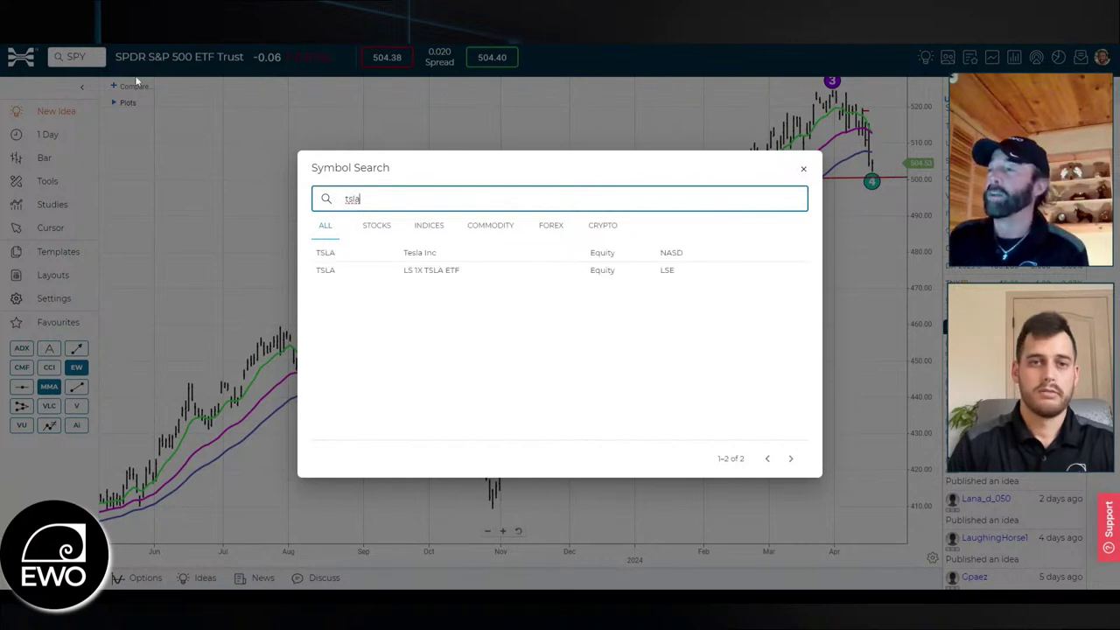
{"action": "left_click", "coordinate": [412, 254]}
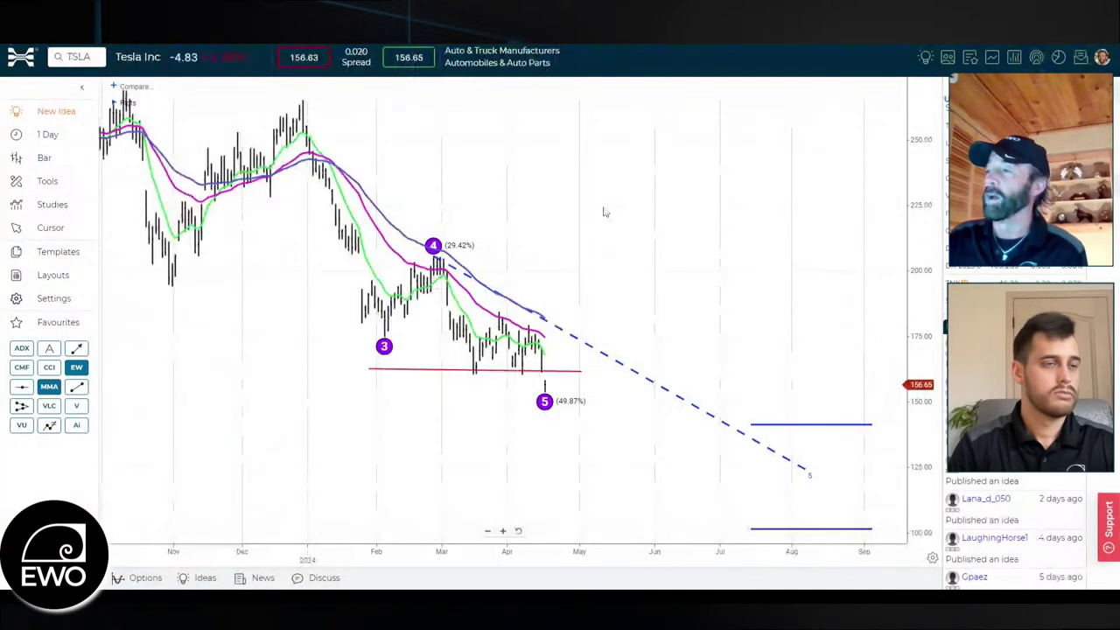
Examine Tesla's daily decline from wave 4 to wave 5, the broken support trendline and the projected wave 5 targets.
{"action": "left_click_drag", "start_coordinate": [590, 202], "coordinate": [690, 213]}
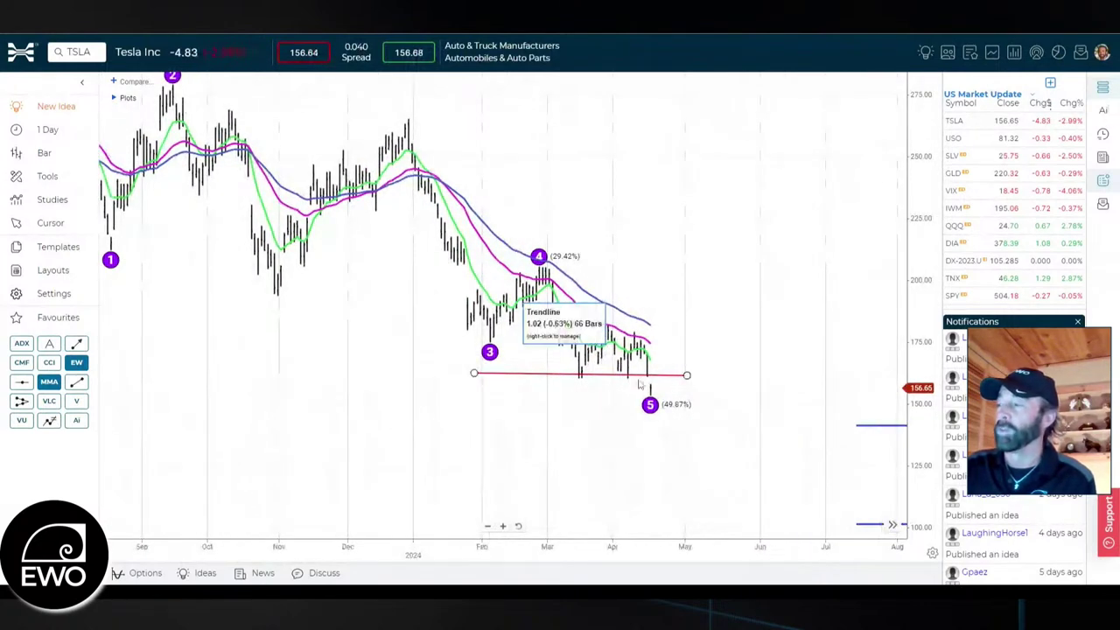
{"action": "left_click_drag", "start_coordinate": [731, 216], "coordinate": [594, 225]}
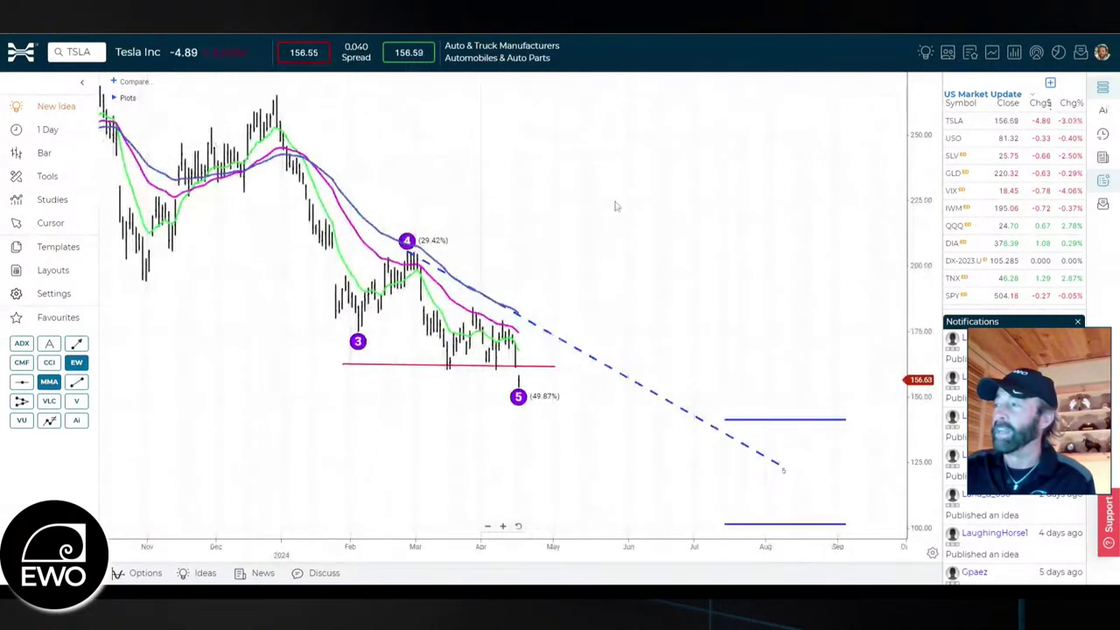
{"action": "left_click_drag", "start_coordinate": [660, 207], "coordinate": [625, 217]}
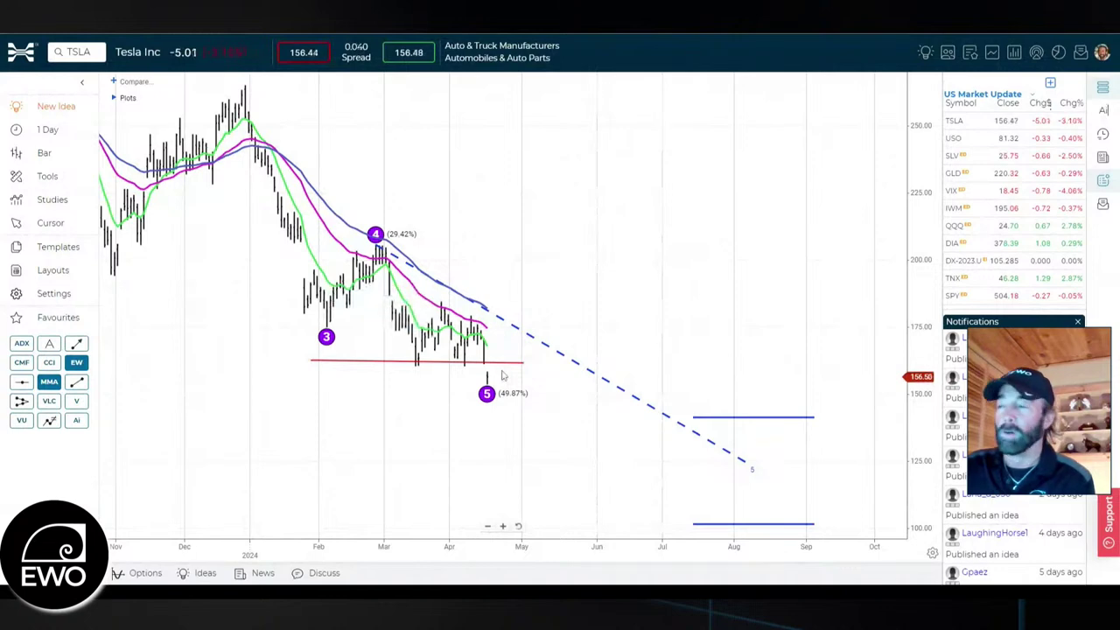
{"action": "left_click_drag", "start_coordinate": [498, 212], "coordinate": [554, 194]}
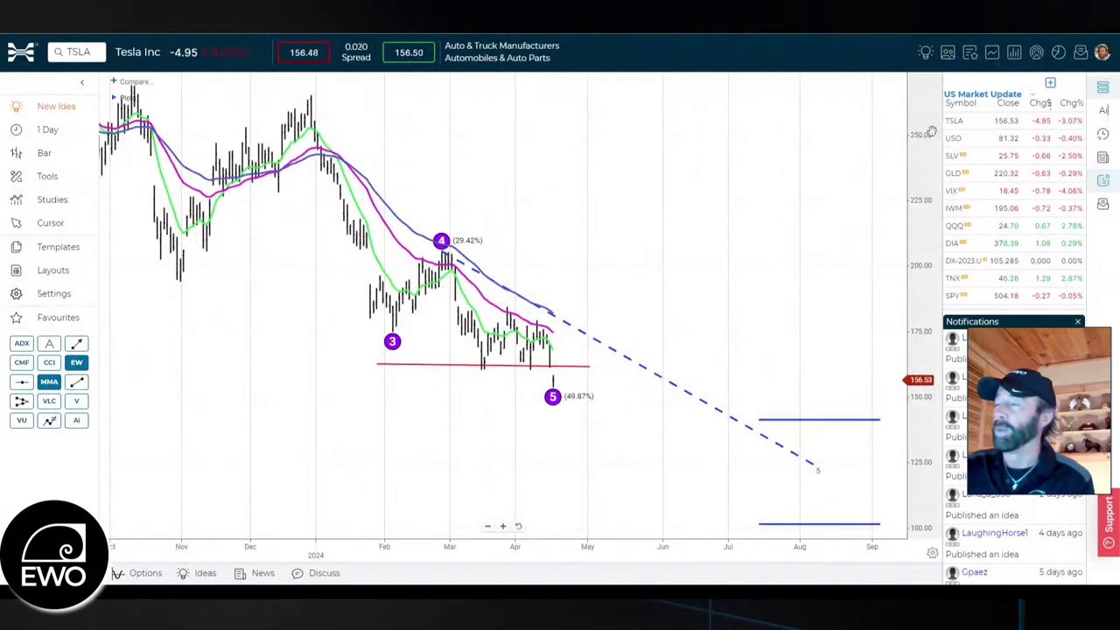
{"action": "left_click_drag", "start_coordinate": [624, 207], "coordinate": [687, 223]}
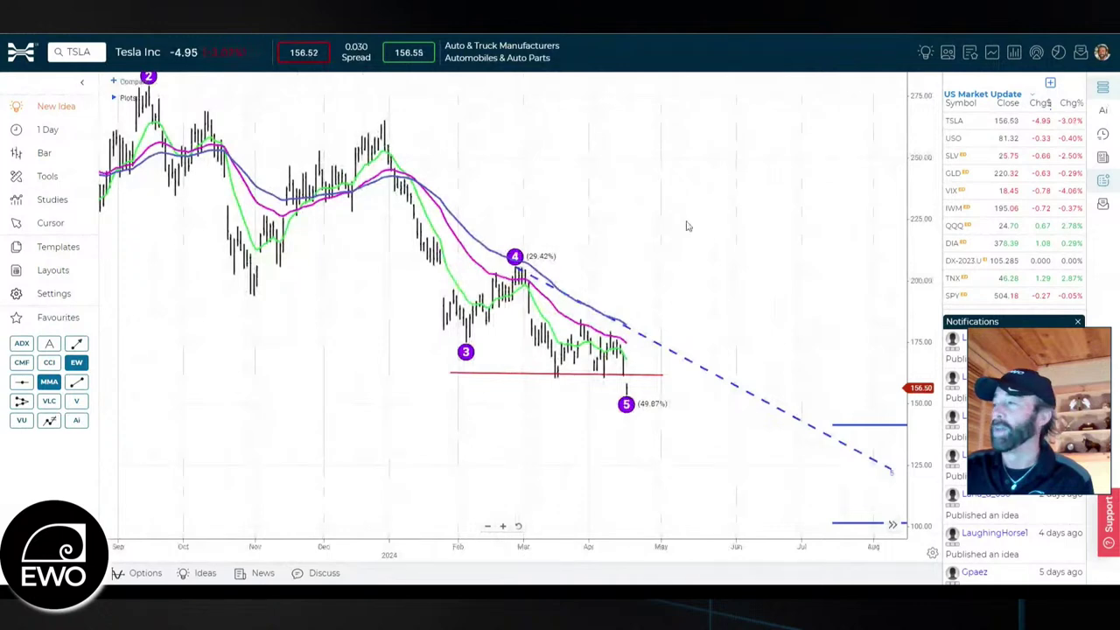
{"action": "left_click_drag", "start_coordinate": [738, 233], "coordinate": [657, 242]}
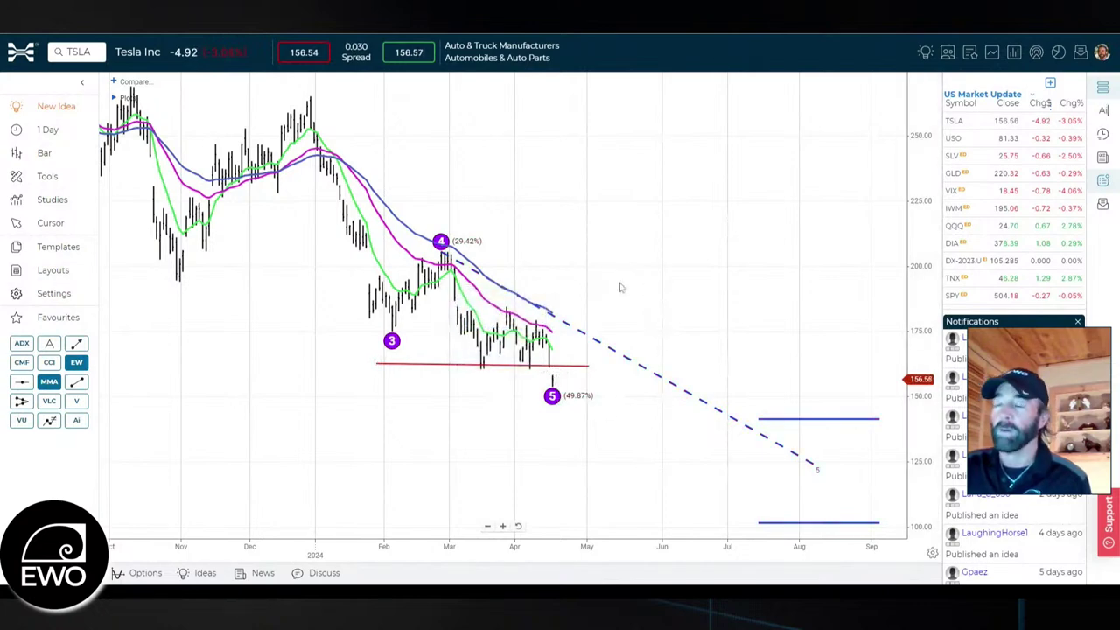
{"action": "scroll", "coordinate": [602, 233], "scroll_direction": "left", "scroll_amount": 4}
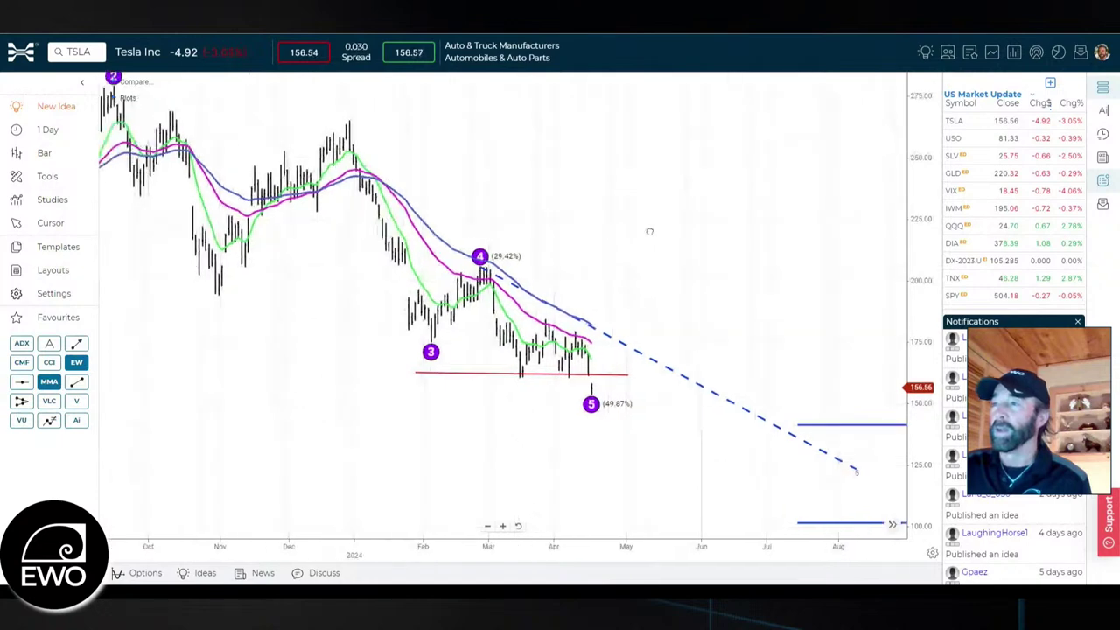
Check TSLA on the 3 Minutes interval and return the chart to 1 Day.
{"action": "left_click", "coordinate": [77, 129]}
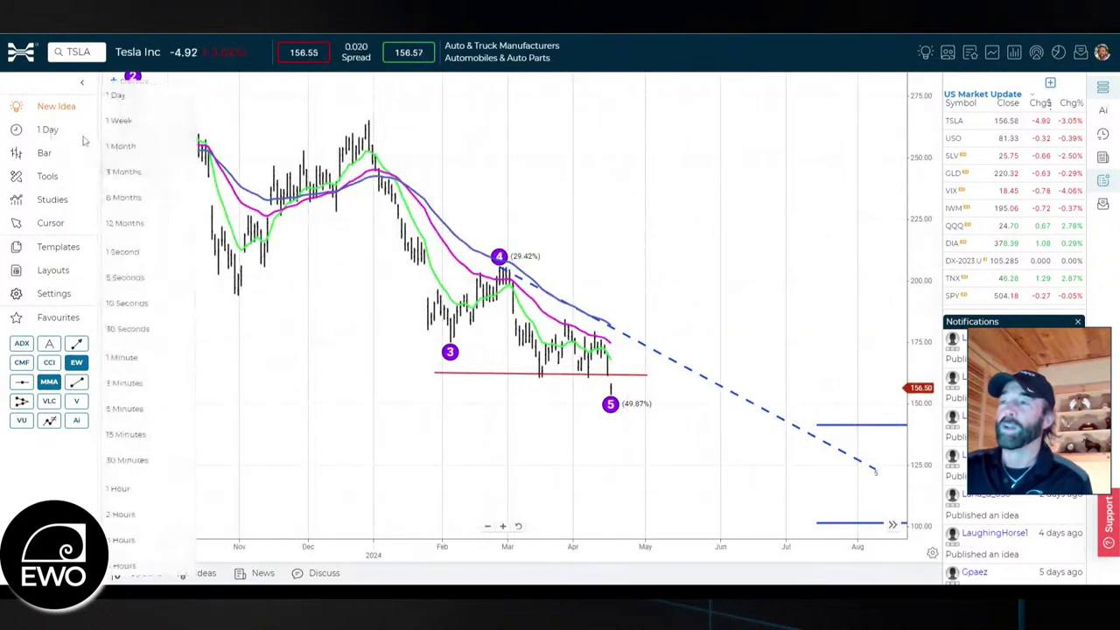
{"action": "left_click", "coordinate": [128, 384]}
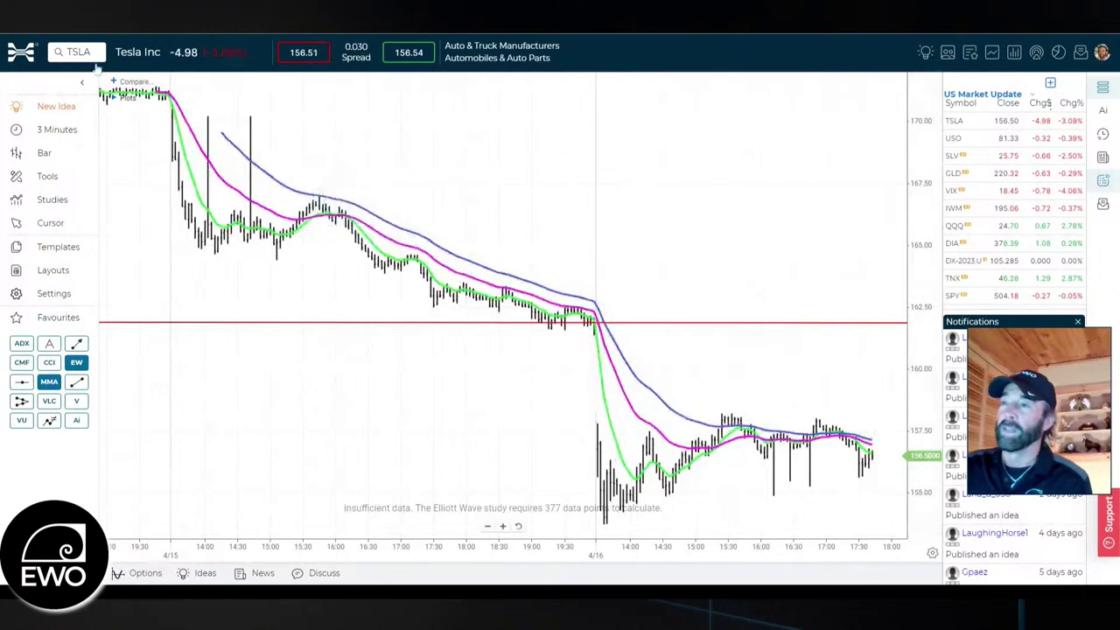
{"action": "left_click", "coordinate": [58, 132]}
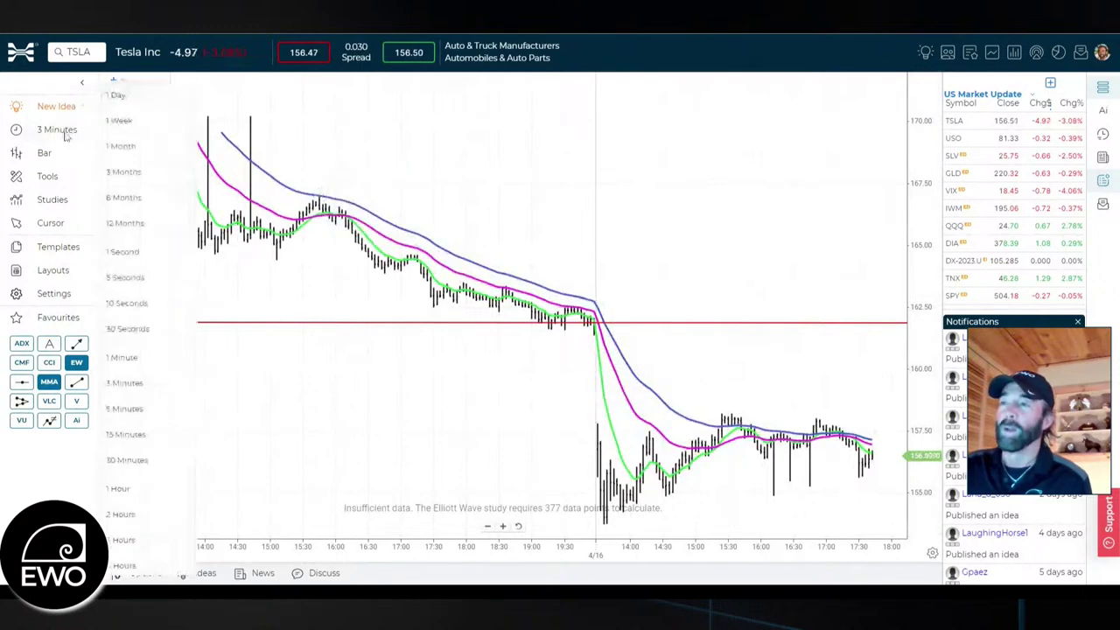
{"action": "left_click", "coordinate": [131, 95]}
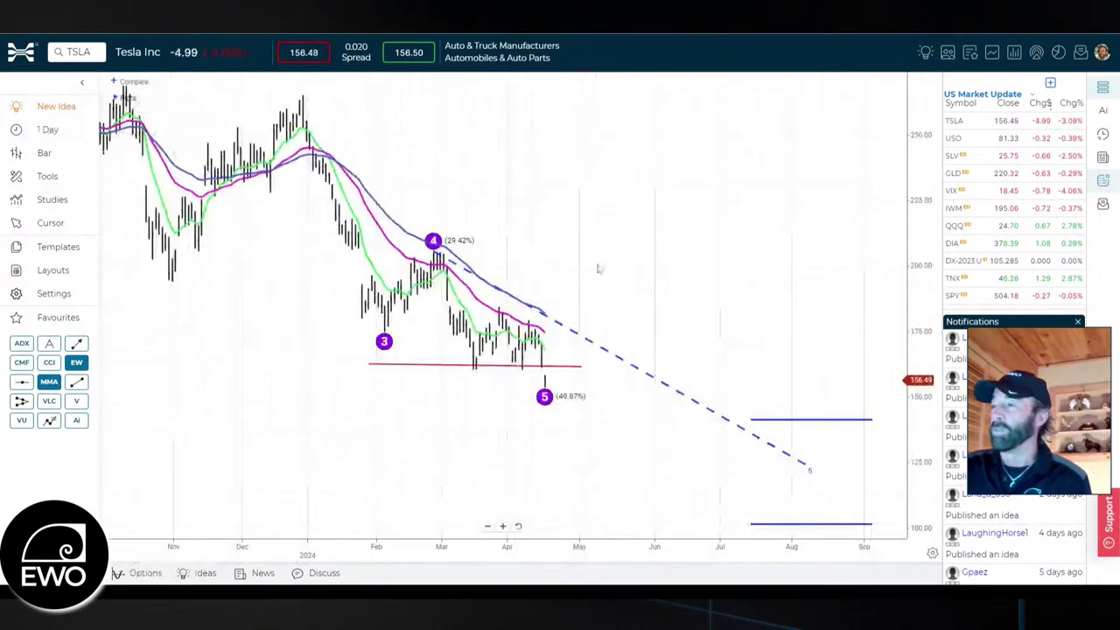
{"action": "left_click_drag", "start_coordinate": [605, 198], "coordinate": [650, 188]}
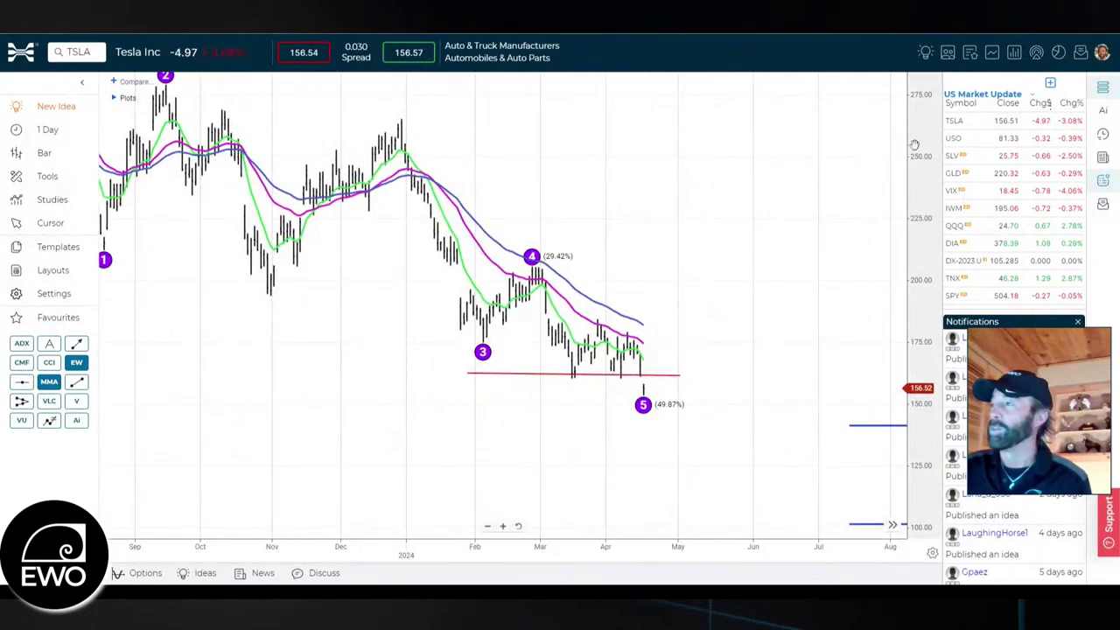
Review Tesla's daily chart from wave 2 to wave 5 against the red support line and the projected wave 5 target levels.
{"action": "left_click_drag", "start_coordinate": [921, 143], "coordinate": [807, 181]}
{"action": "left_click_drag", "start_coordinate": [663, 216], "coordinate": [702, 215]}
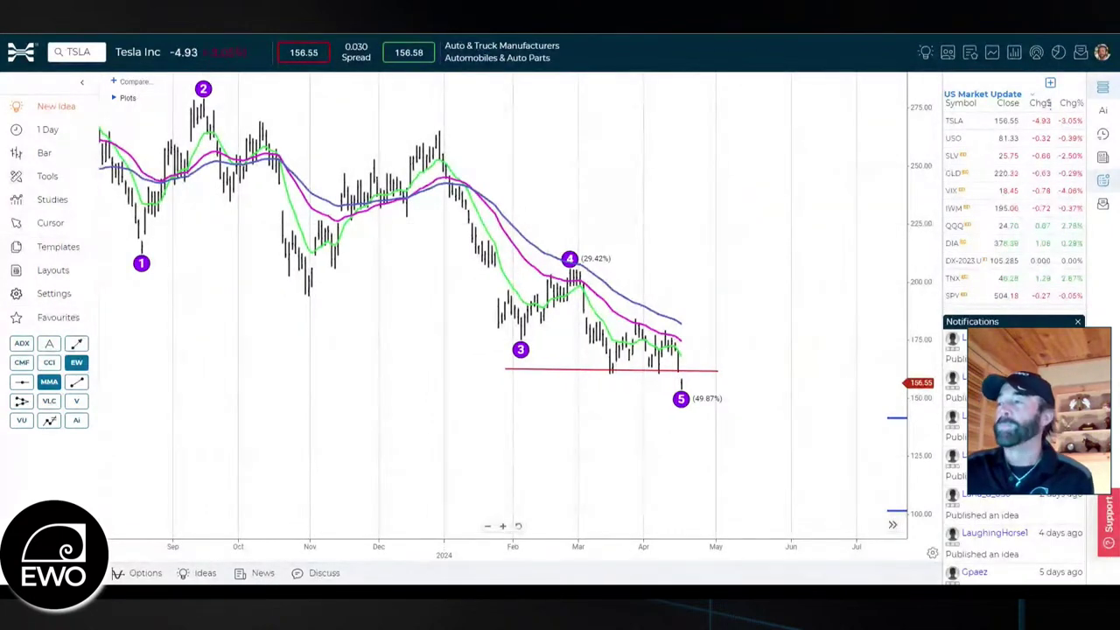
{"action": "left_click_drag", "start_coordinate": [663, 213], "coordinate": [591, 220]}
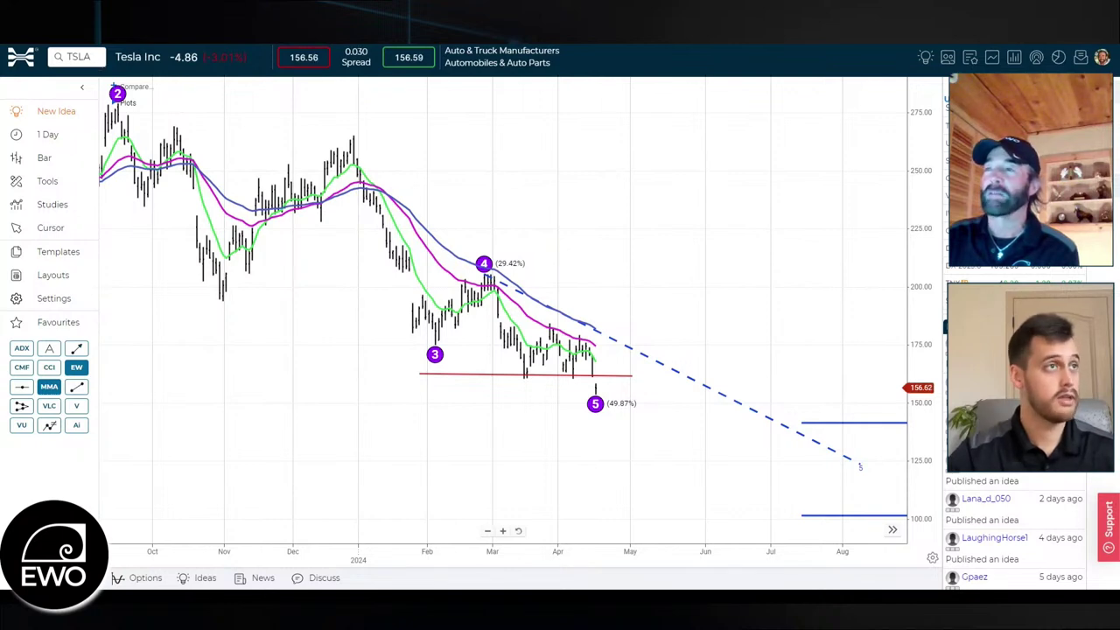
Switch the chart to MMC (Marsh & McLennan Companies Inc, NYSE).
{"action": "left_click", "coordinate": [99, 60]}
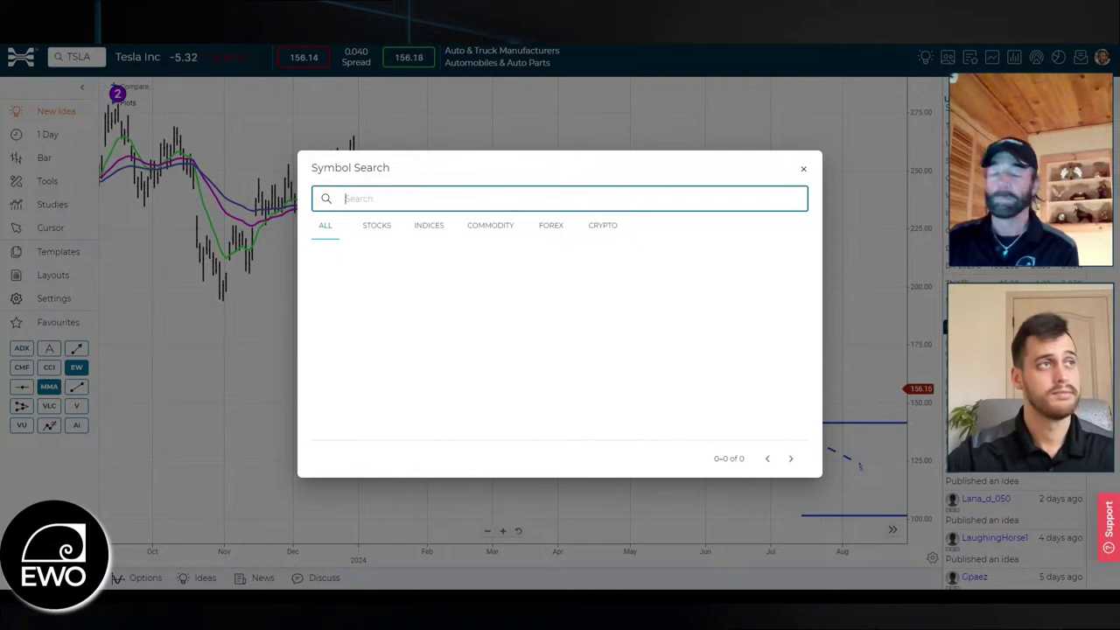
{"action": "type", "text": "mmc"}
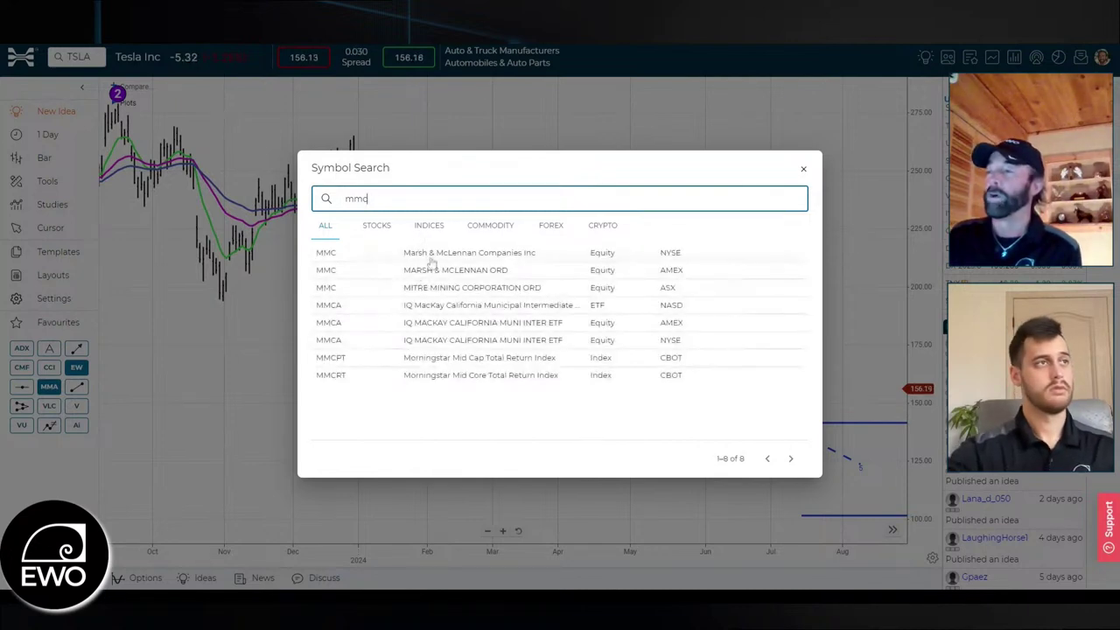
{"action": "left_click", "coordinate": [430, 259]}
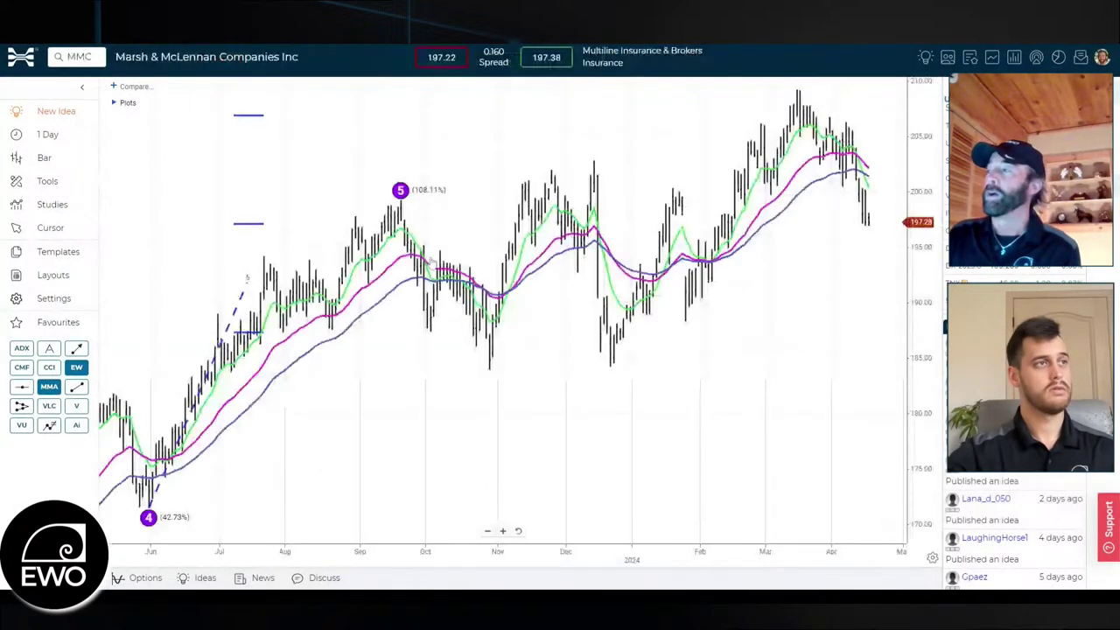
Draw a near-horizontal trendline on Marsh & McLennan at about 198, from the September 2023 wave 5 peak to mid-May 2024.
{"action": "left_click_drag", "start_coordinate": [782, 288], "coordinate": [760, 306]}
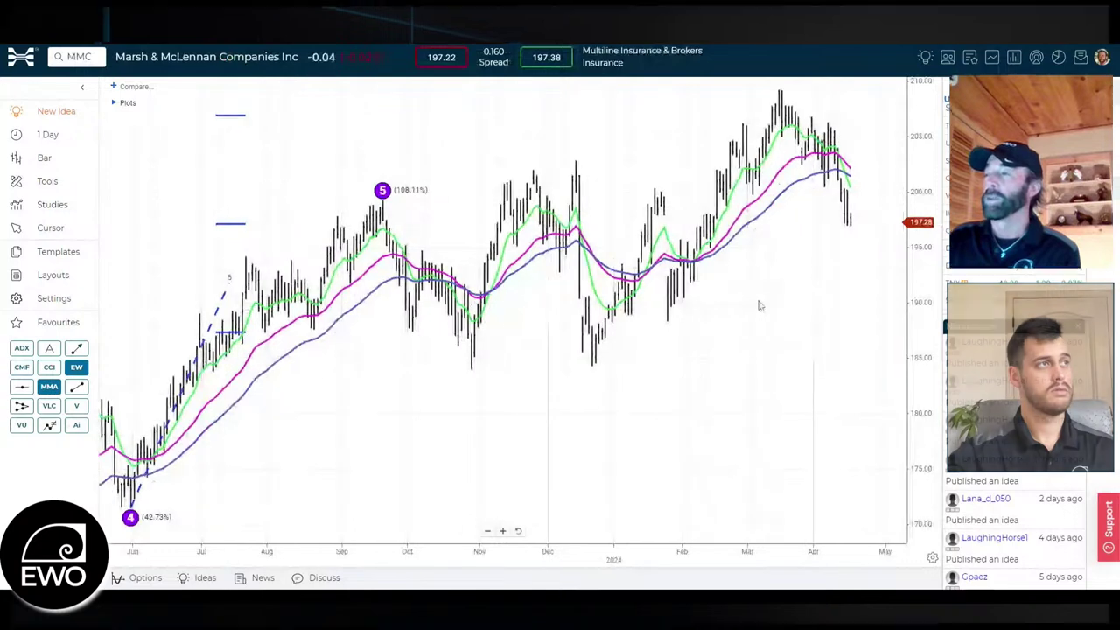
{"action": "scroll", "coordinate": [758, 297], "scroll_direction": "up", "scroll_amount": 3}
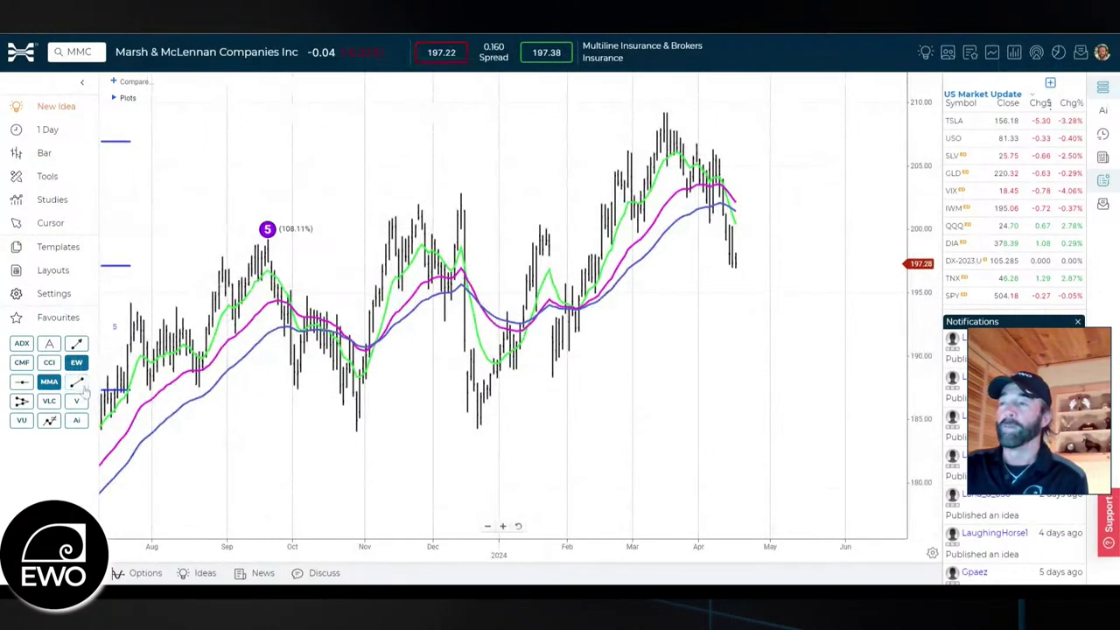
{"action": "mouse_move", "coordinate": [248, 255]}
{"action": "left_mouse_down"}
{"action": "mouse_move", "coordinate": [375, 244]}
{"action": "mouse_move", "coordinate": [803, 254]}
{"action": "left_mouse_up"}
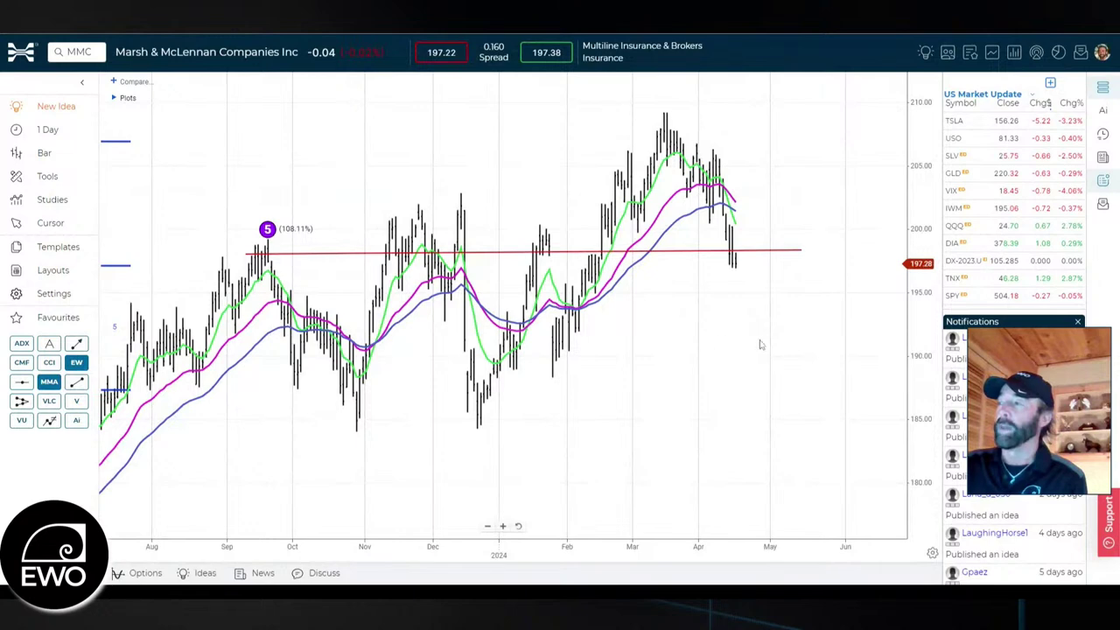
Draw an ABC wave count from the December low (0) through the March high (A) and April low (B), projecting (C) to about 217 near July.
{"action": "scroll", "coordinate": [748, 350], "scroll_direction": "down", "scroll_amount": 3}
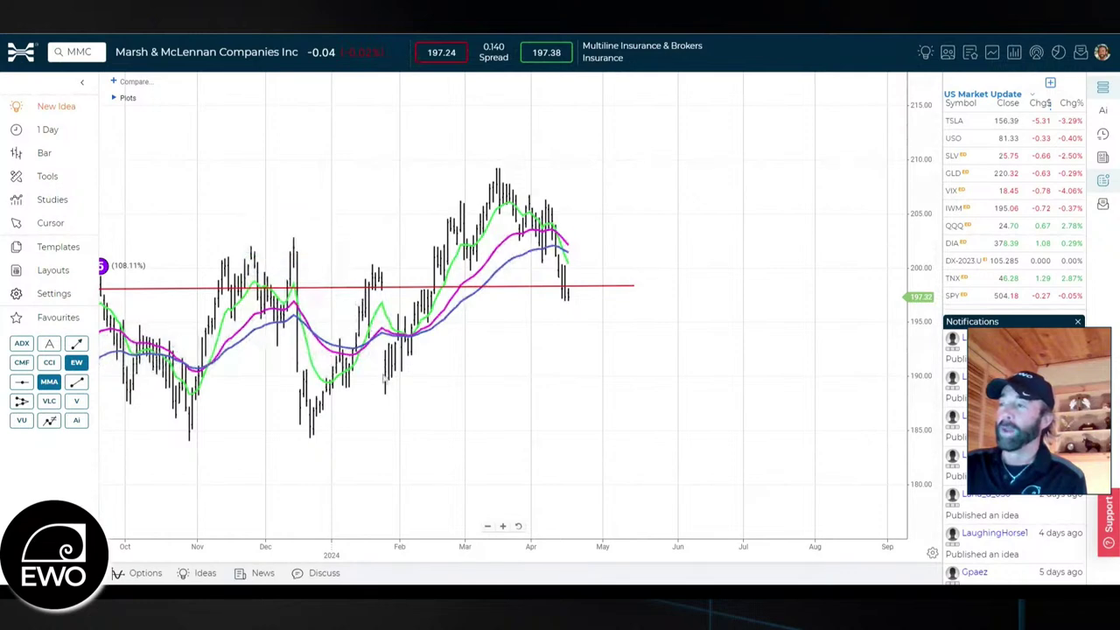
{"action": "left_click", "coordinate": [309, 438]}
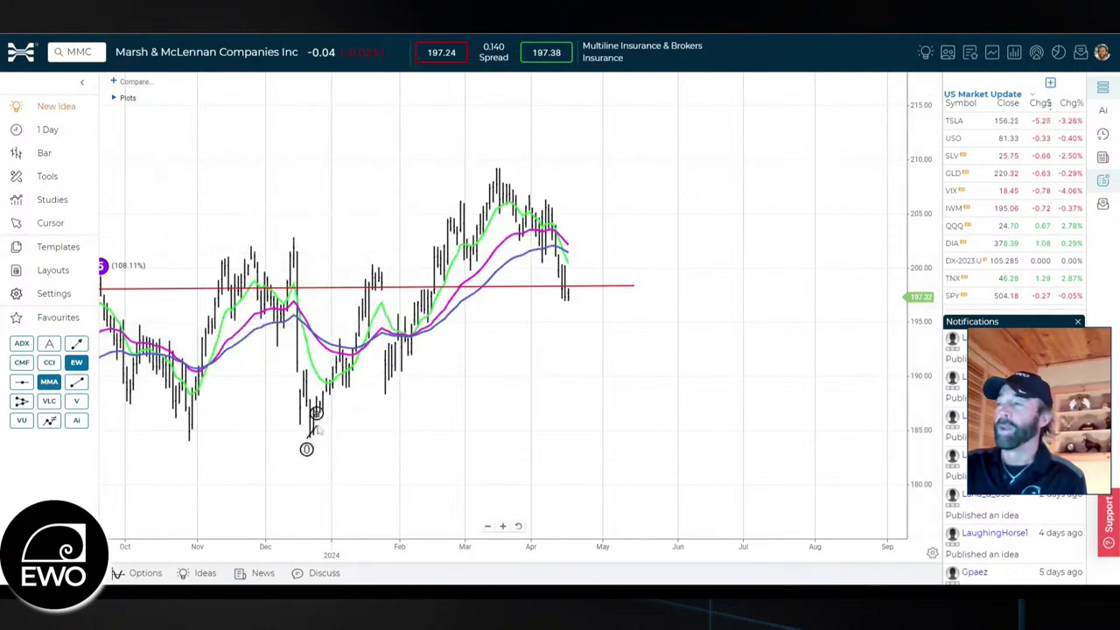
{"action": "left_click", "coordinate": [499, 169]}
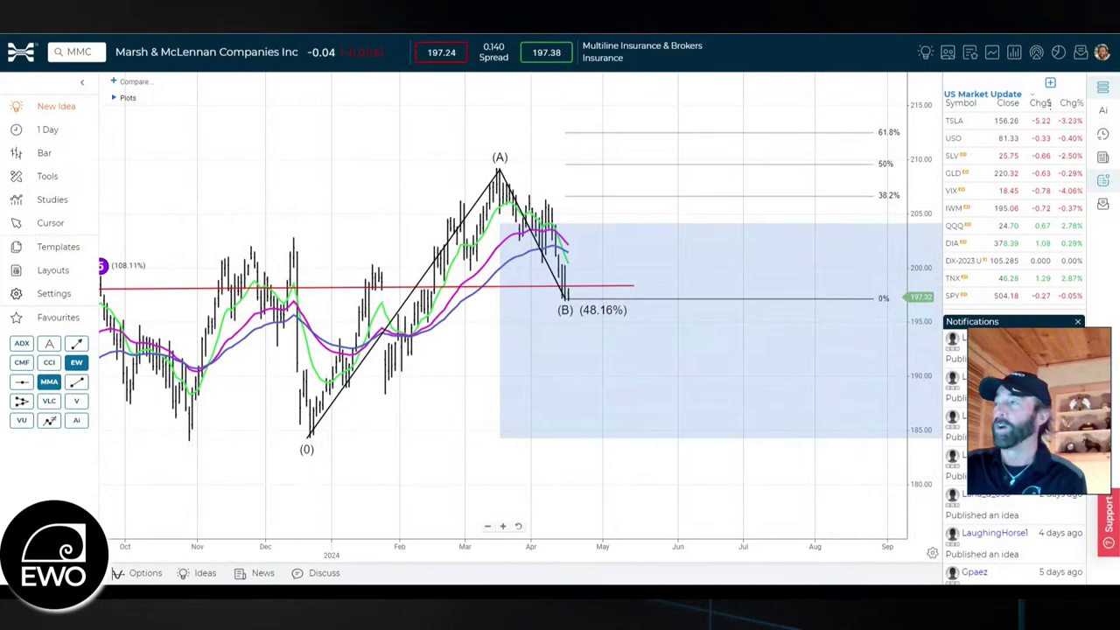
{"action": "left_click", "coordinate": [567, 296]}
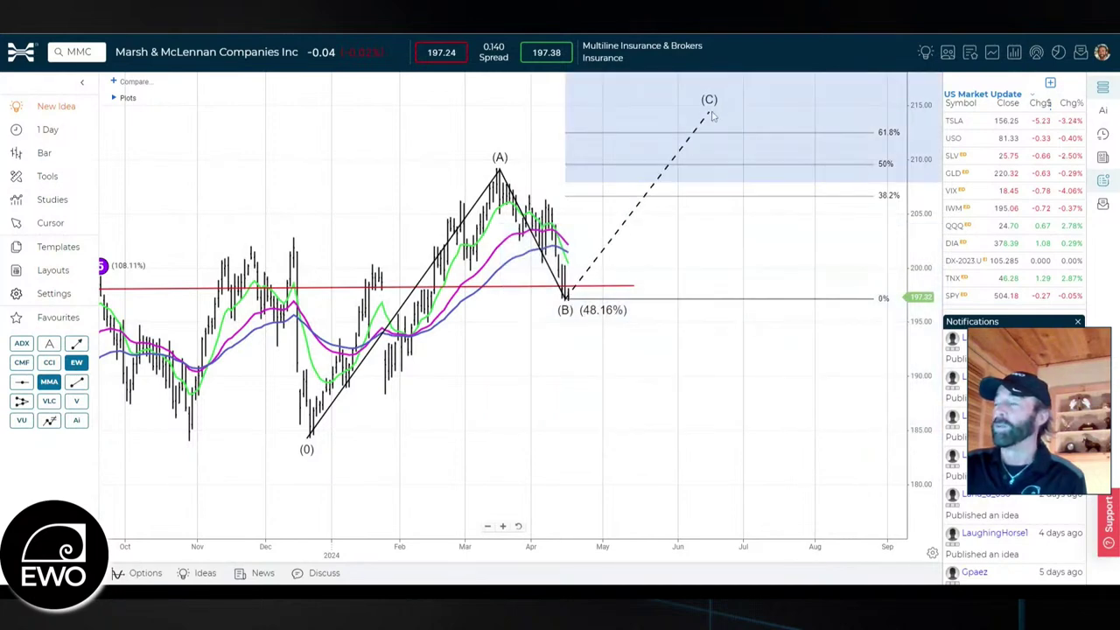
{"action": "left_click", "coordinate": [740, 85]}
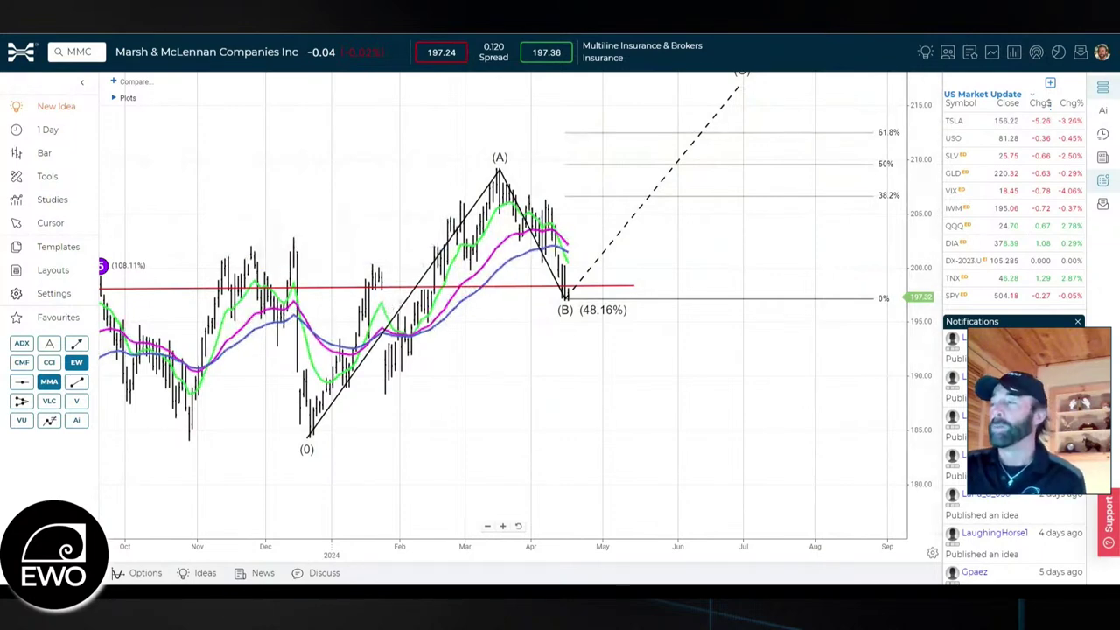
{"action": "left_click_drag", "start_coordinate": [923, 199], "coordinate": [749, 352]}
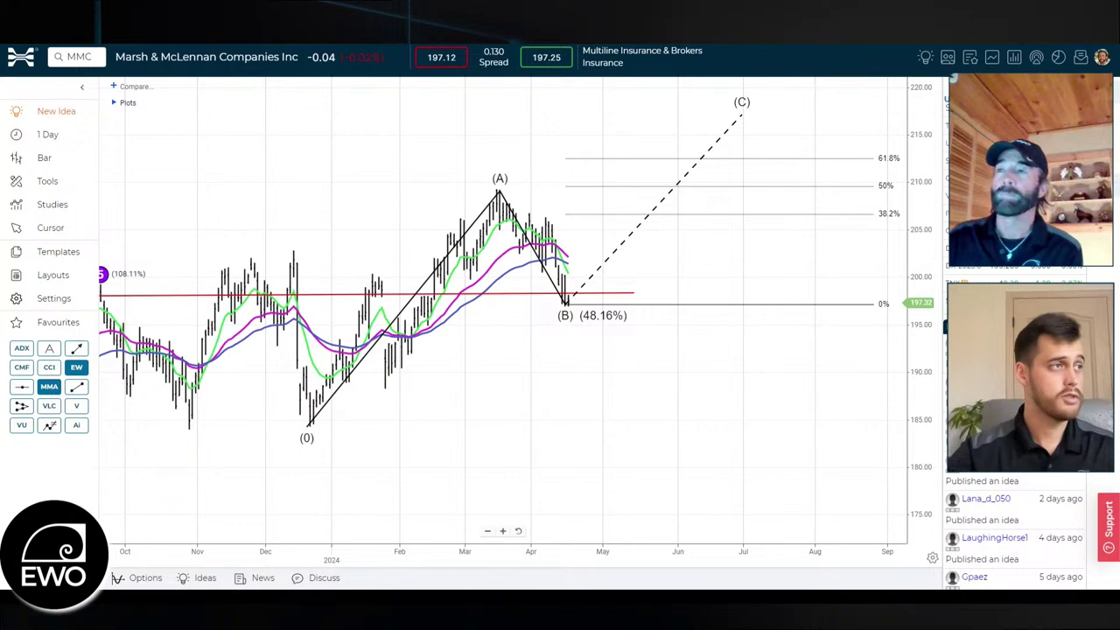
Switch the chart to AVGO (Broadcom Inc, NASD).
{"action": "left_click", "coordinate": [78, 57]}
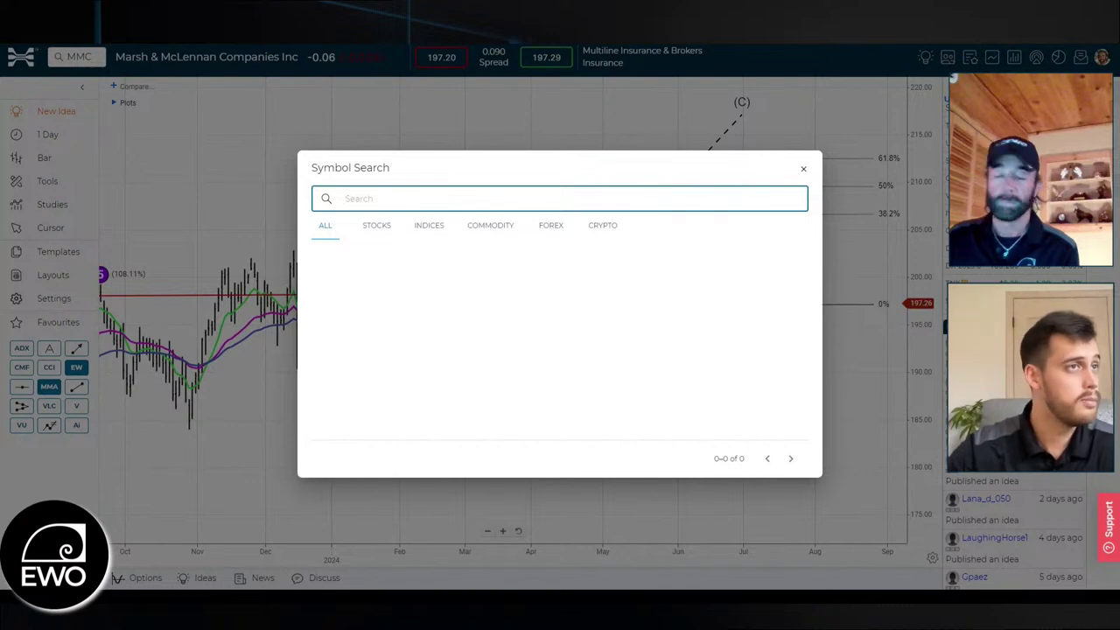
{"action": "type", "text": "avgo"}
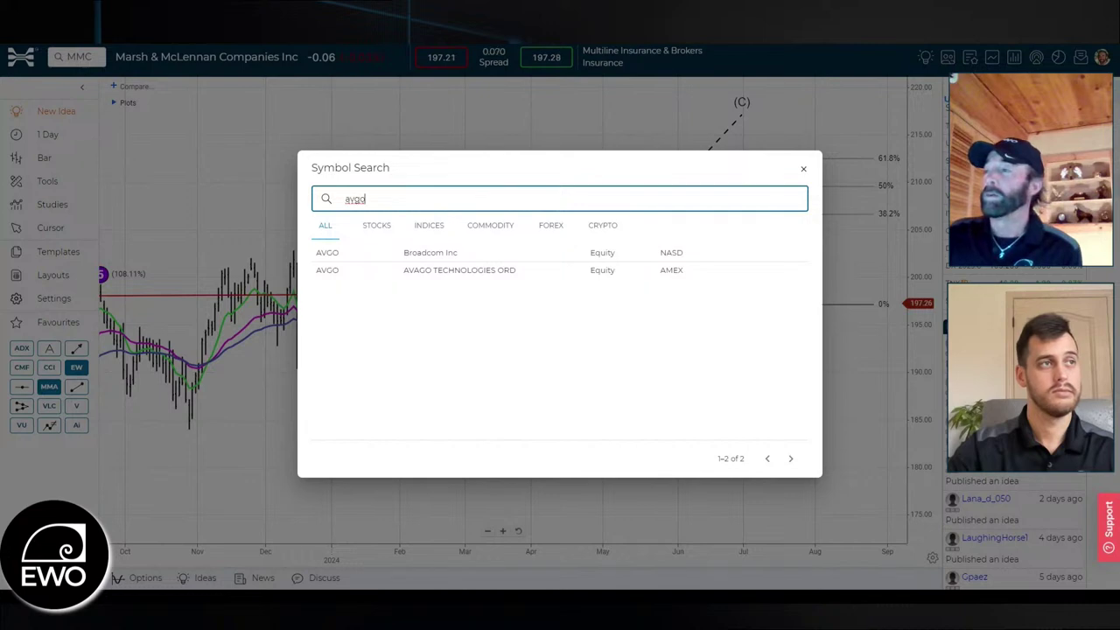
{"action": "left_click", "coordinate": [429, 254]}
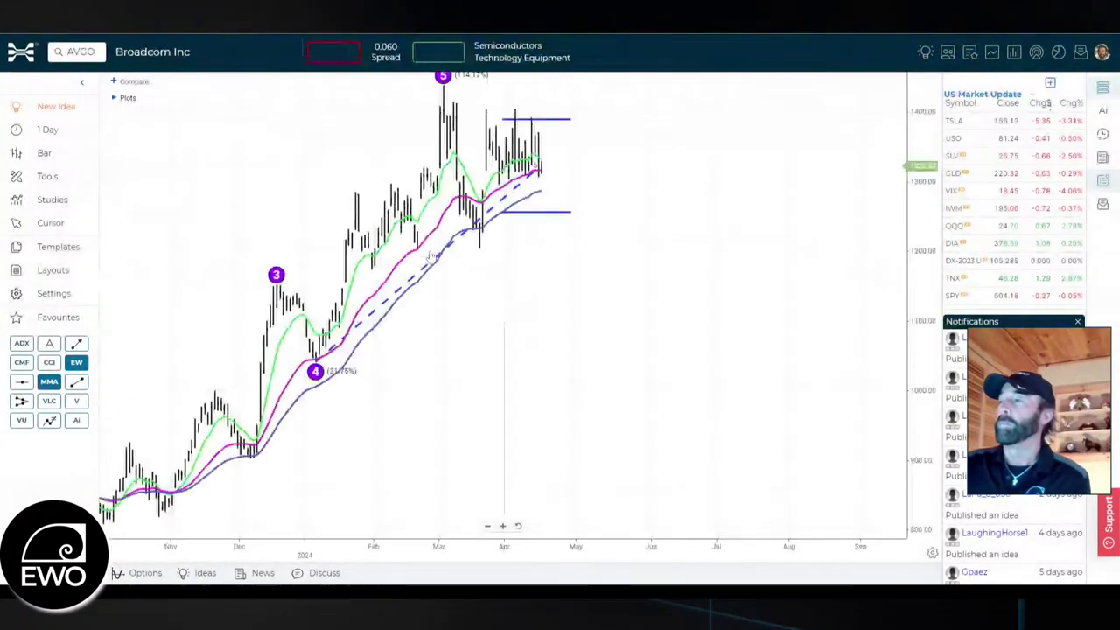
Draw a near-horizontal trendline on Broadcom at about 1300, from late November 2023 to late May 2024.
{"action": "left_click_drag", "start_coordinate": [926, 131], "coordinate": [926, 175]}
{"action": "left_click_drag", "start_coordinate": [610, 317], "coordinate": [659, 317]}
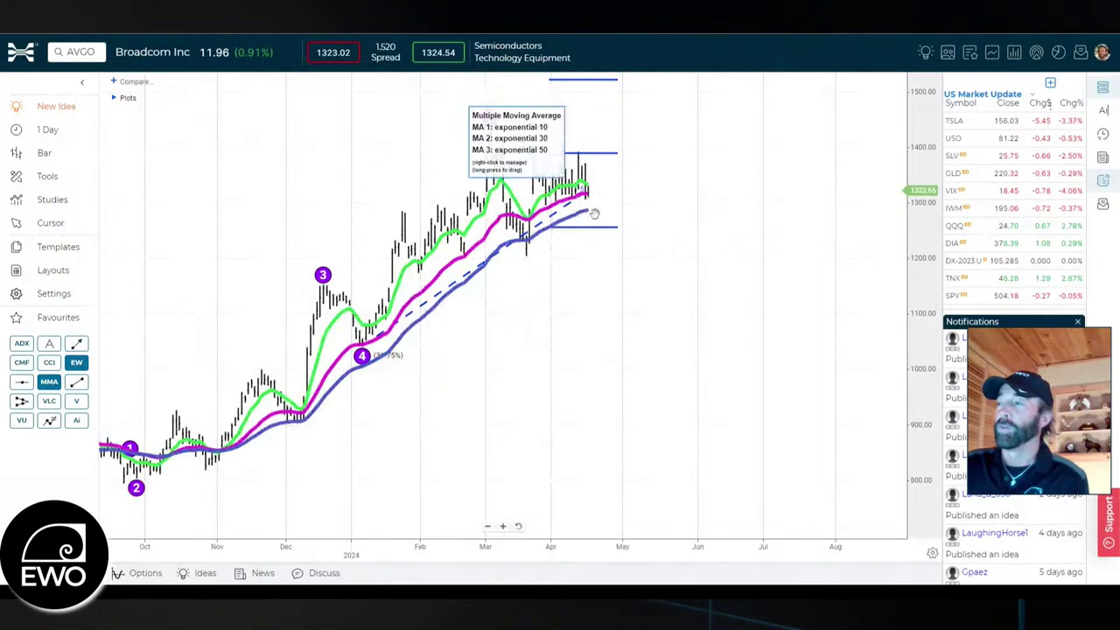
{"action": "left_click_drag", "start_coordinate": [607, 329], "coordinate": [638, 331]}
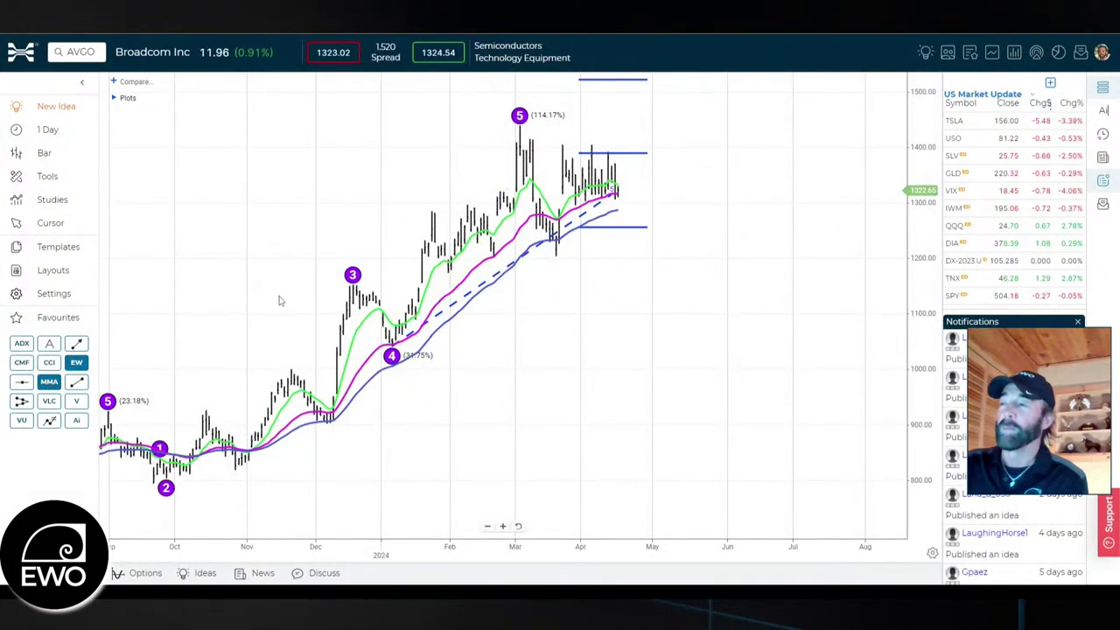
{"action": "left_click", "coordinate": [77, 384]}
{"action": "left_click_drag", "start_coordinate": [309, 203], "coordinate": [707, 202]}
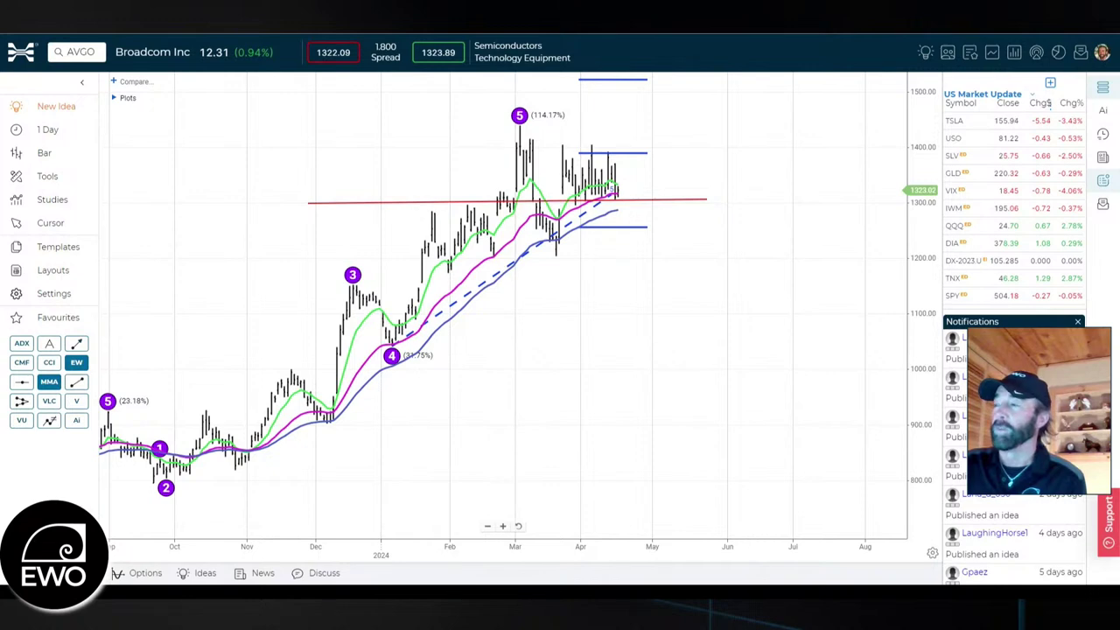
Add the ADX study beneath Broadcom's chart and lower the red trendline to about 1290.
{"action": "left_click_drag", "start_coordinate": [640, 312], "coordinate": [652, 312]}
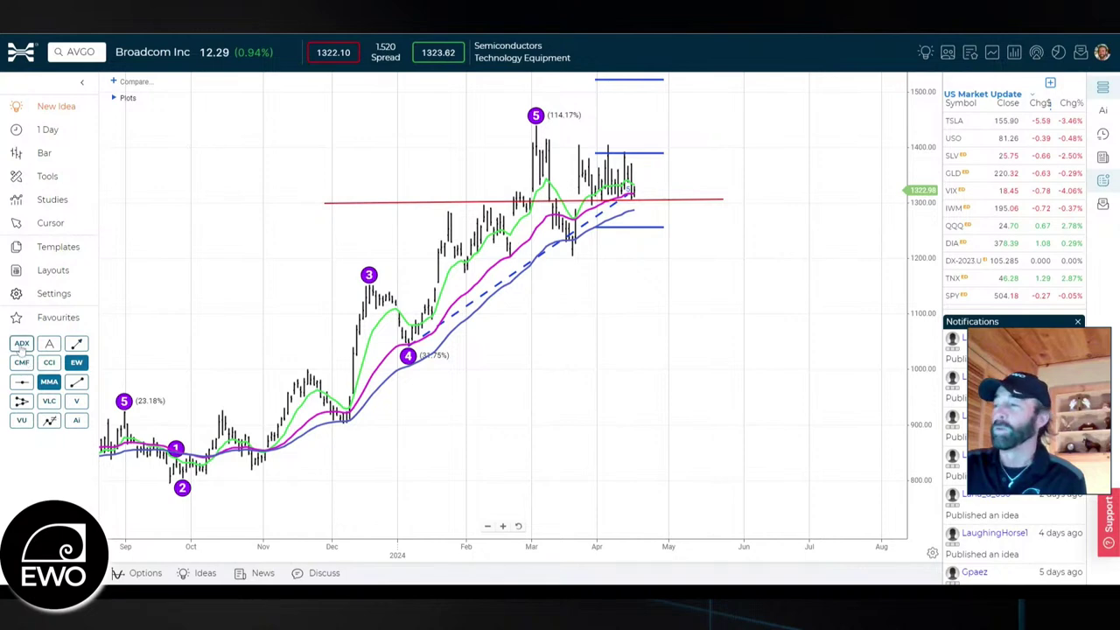
{"action": "left_click", "coordinate": [22, 344]}
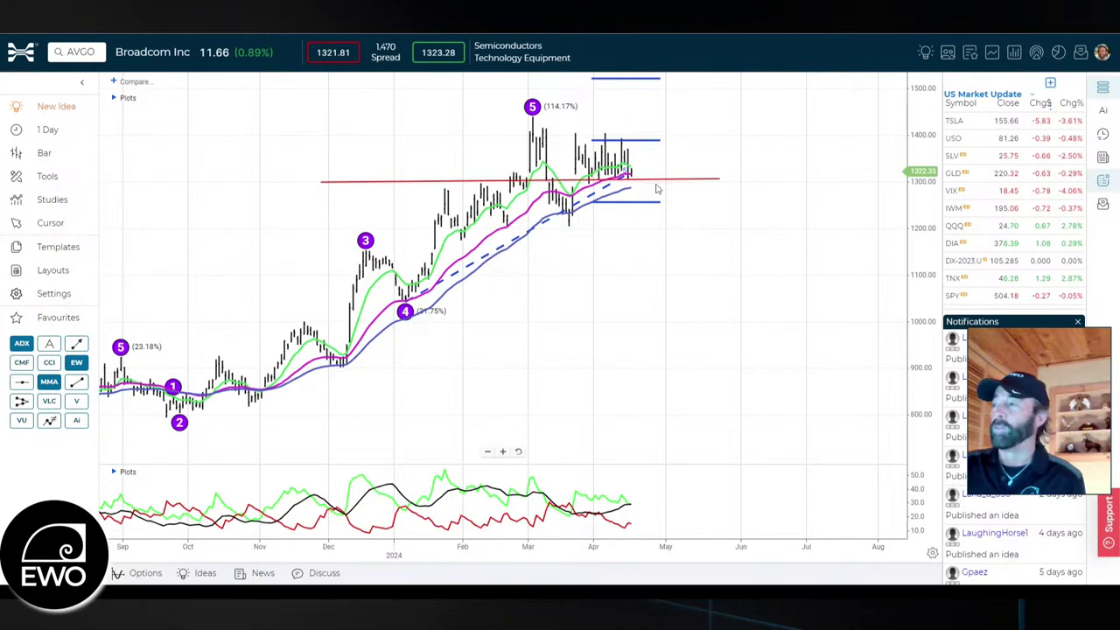
{"action": "mouse_move", "coordinate": [663, 181]}
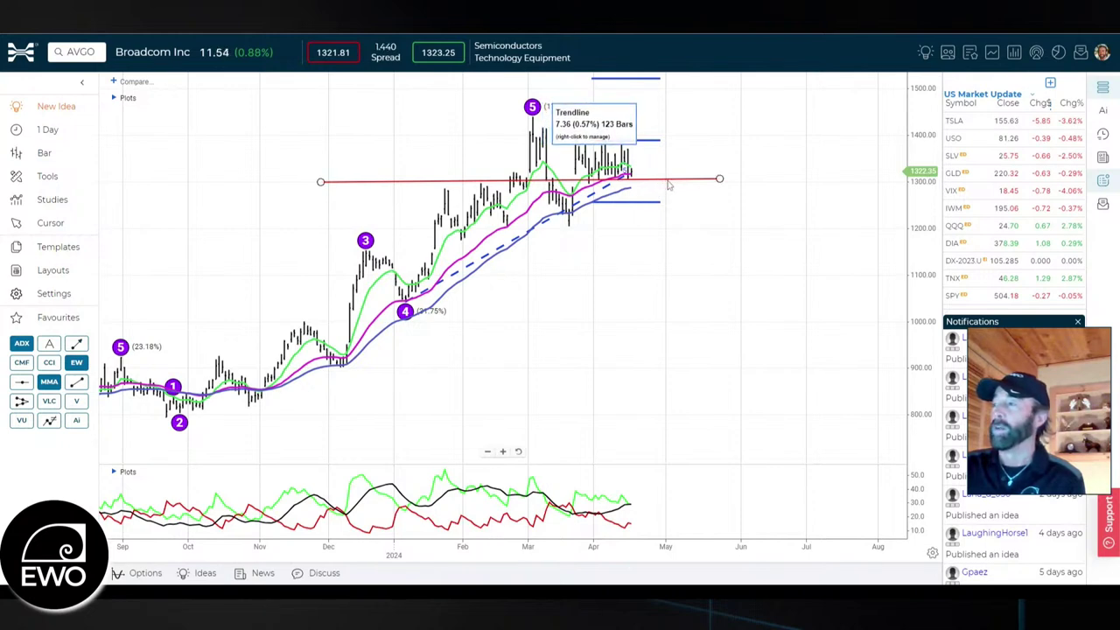
{"action": "left_click_drag", "start_coordinate": [670, 183], "coordinate": [668, 192]}
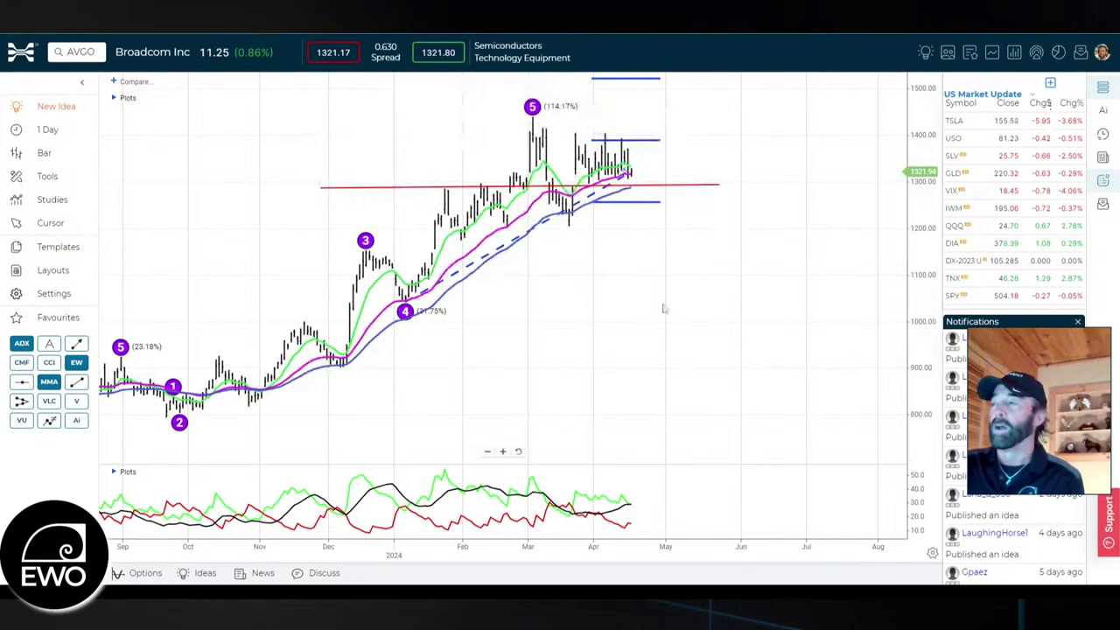
{"action": "left_click_drag", "start_coordinate": [655, 312], "coordinate": [675, 315]}
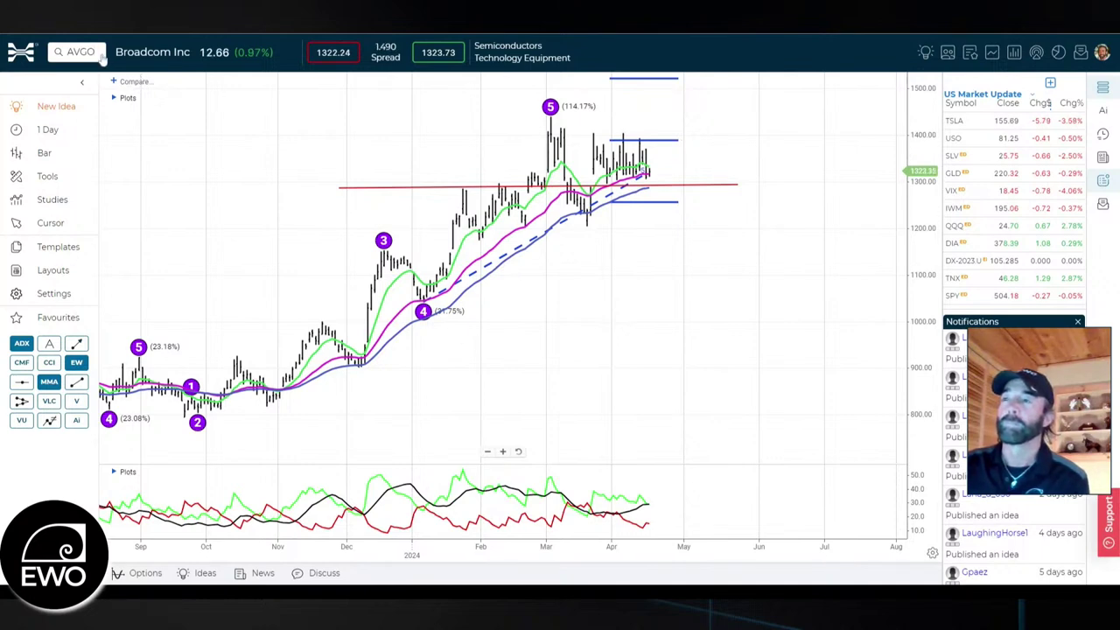
Switch the chart to PLTR (Palantir Technologies Inc) and draw a near-horizontal trendline at about 22.50 from December 2023 to May 2024.
{"action": "left_click", "coordinate": [101, 55]}
{"action": "type", "text": "pltr"}
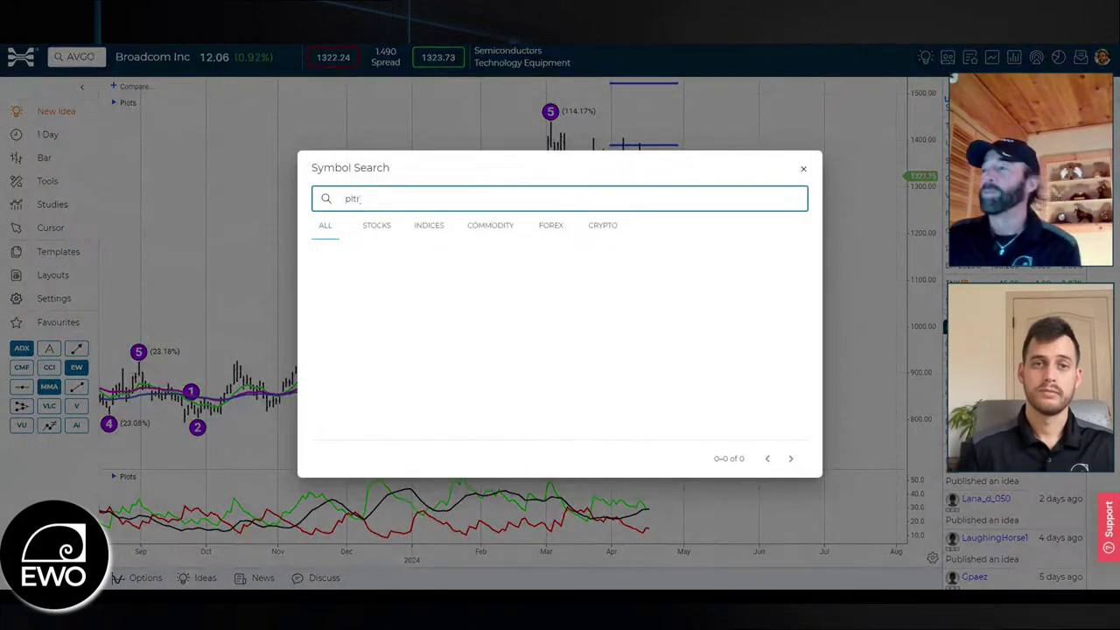
{"action": "left_click", "coordinate": [450, 261]}
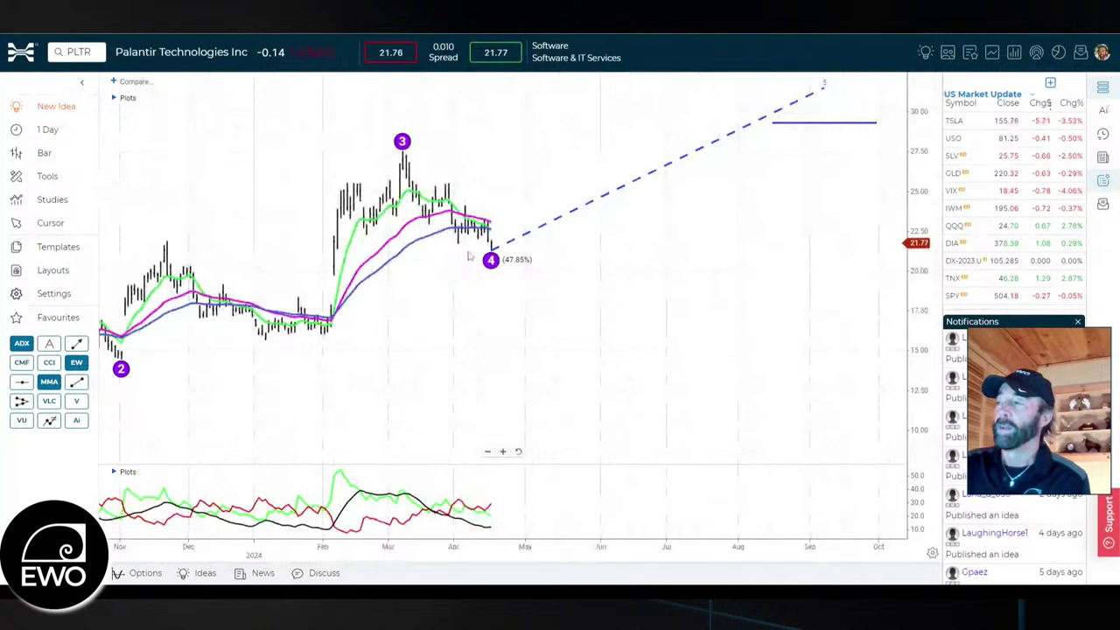
{"action": "left_click_drag", "start_coordinate": [549, 266], "coordinate": [613, 316]}
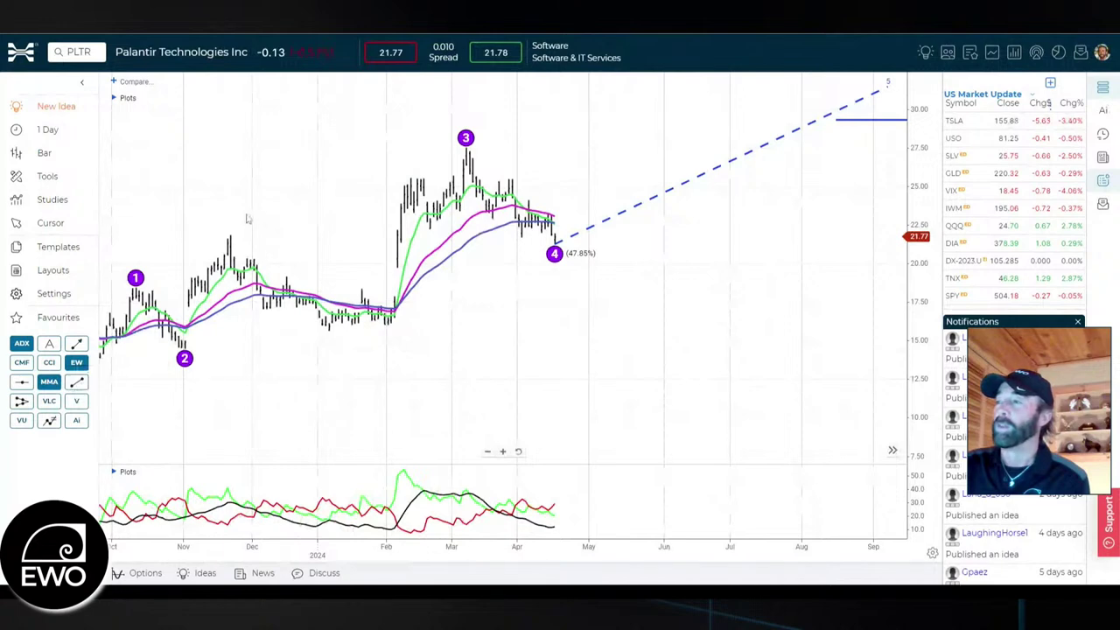
{"action": "left_click_drag", "start_coordinate": [258, 225], "coordinate": [614, 226]}
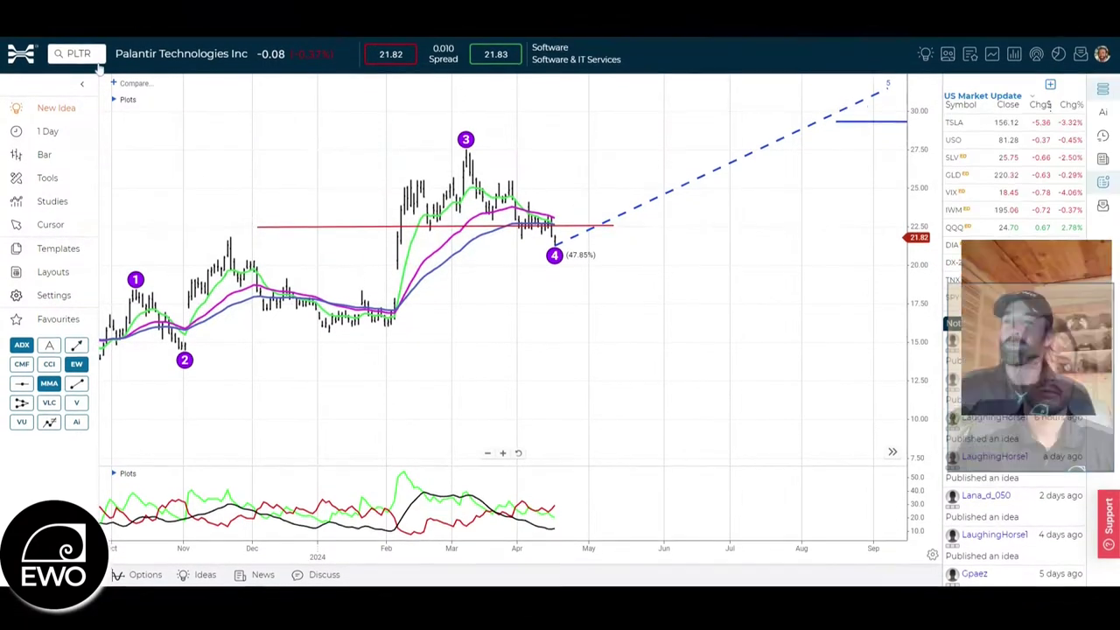
Switch the chart to LULU (Lululemon Athletica Inc, NASD).
{"action": "left_click", "coordinate": [96, 53]}
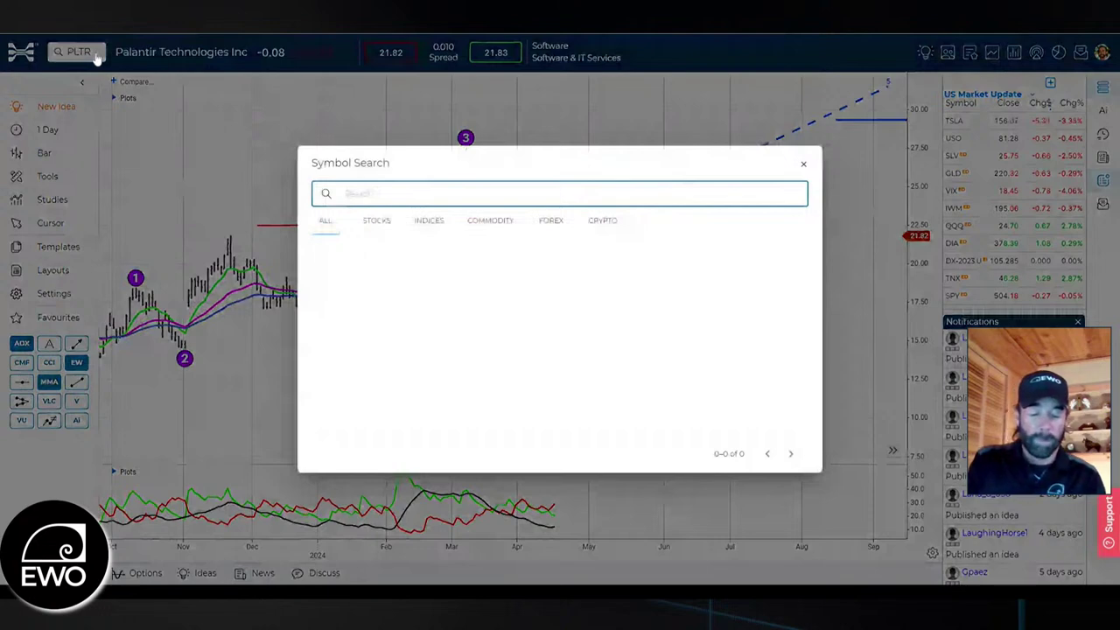
{"action": "type", "text": "fly"}
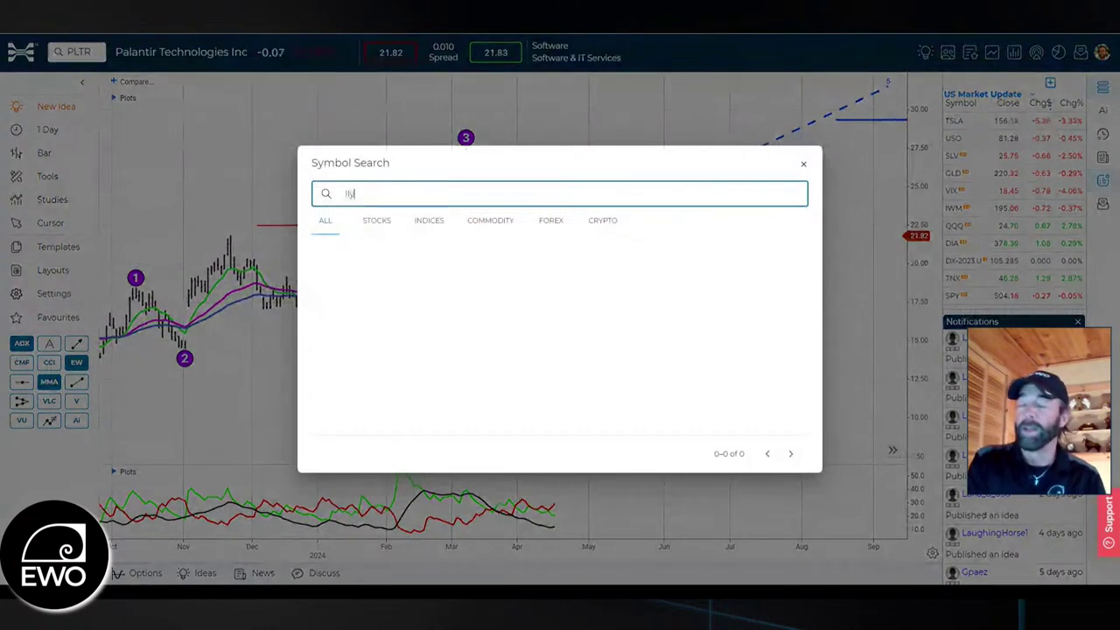
{"action": "key", "text": "BackSpace"}
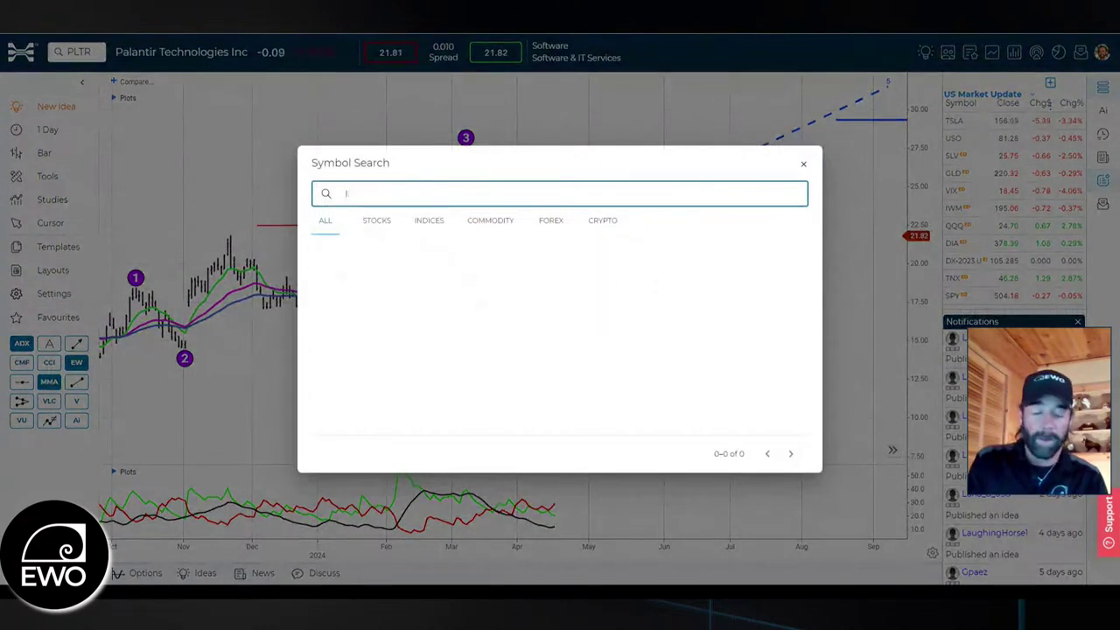
{"action": "type", "text": "ulu"}
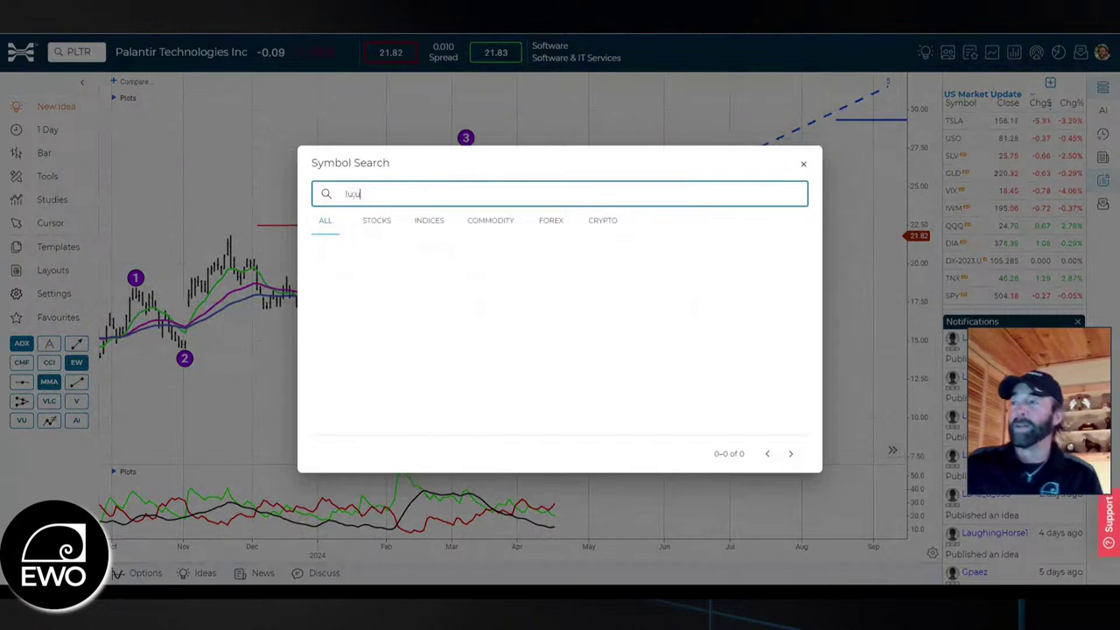
{"action": "key", "text": "BackSpace"}
{"action": "key", "text": "BackSpace"}
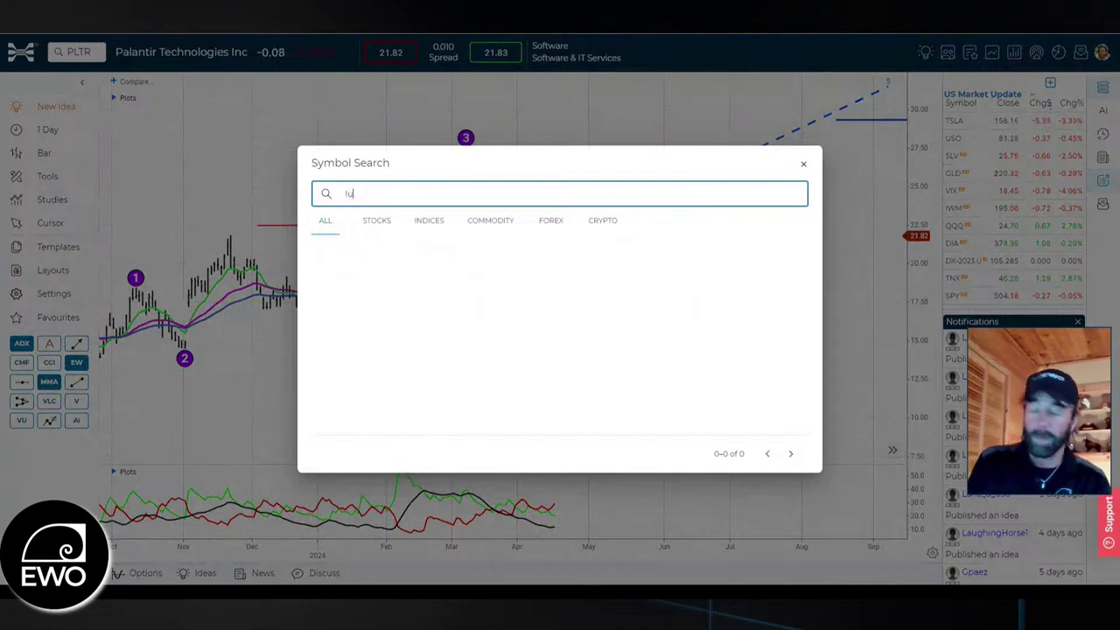
{"action": "type", "text": "lu"}
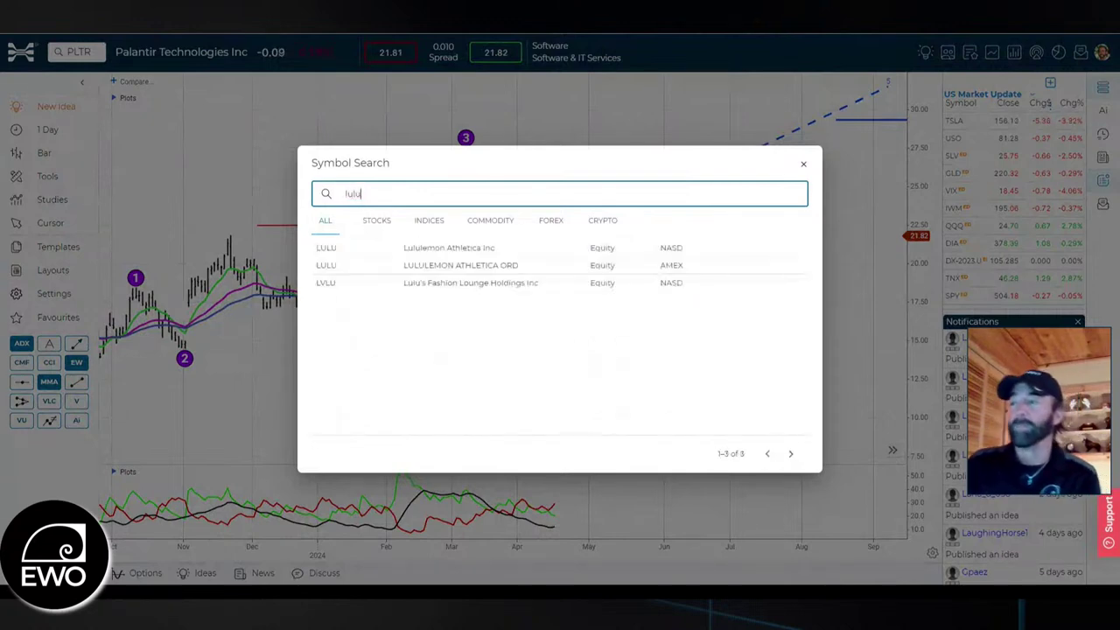
{"action": "left_click", "coordinate": [419, 253]}
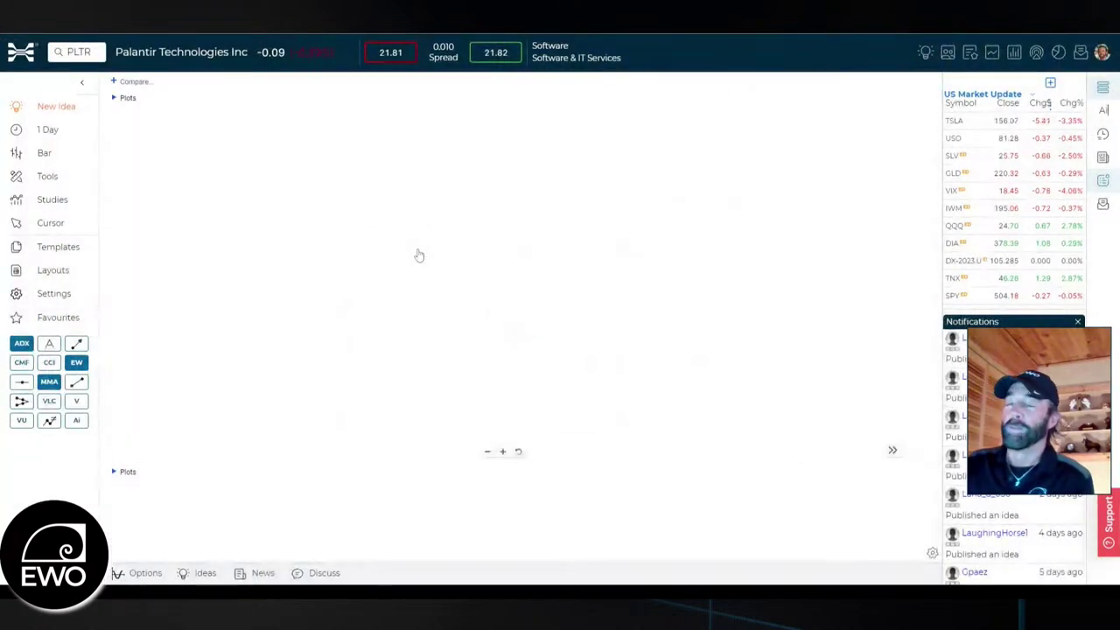
Examine Lululemon's Elliott Wave count, moving averages and ADX from mid-2023 through the April 2024 decline.
{"action": "left_click_drag", "start_coordinate": [733, 333], "coordinate": [600, 356]}
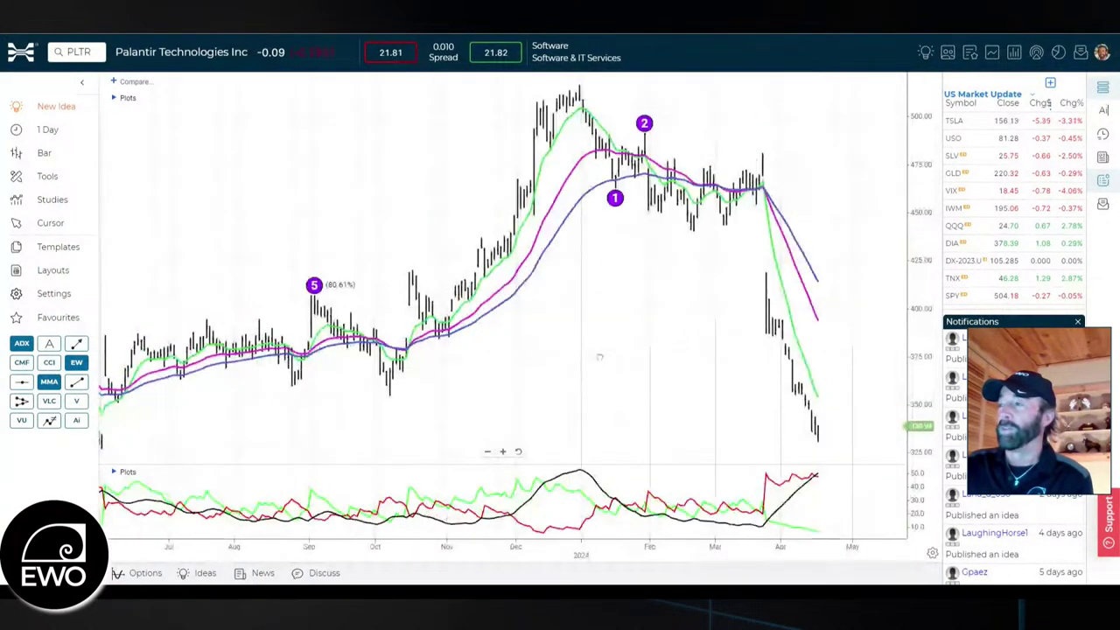
{"action": "scroll", "coordinate": [600, 357], "scroll_direction": "down", "scroll_amount": 3}
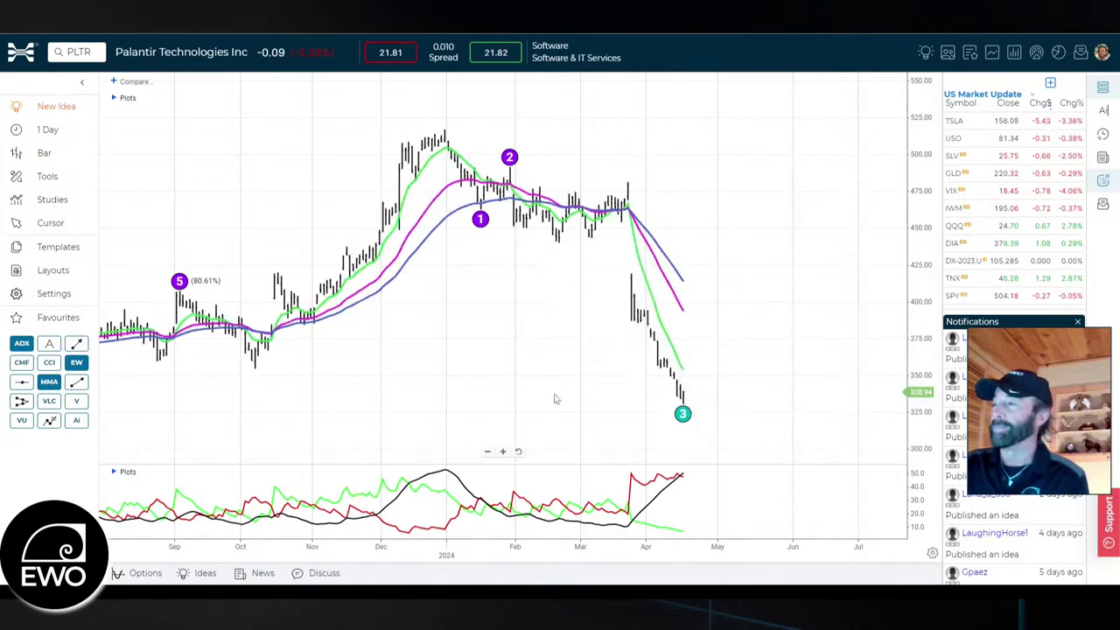
{"action": "left_click_drag", "start_coordinate": [550, 396], "coordinate": [593, 377]}
{"action": "left_click_drag", "start_coordinate": [511, 371], "coordinate": [556, 370]}
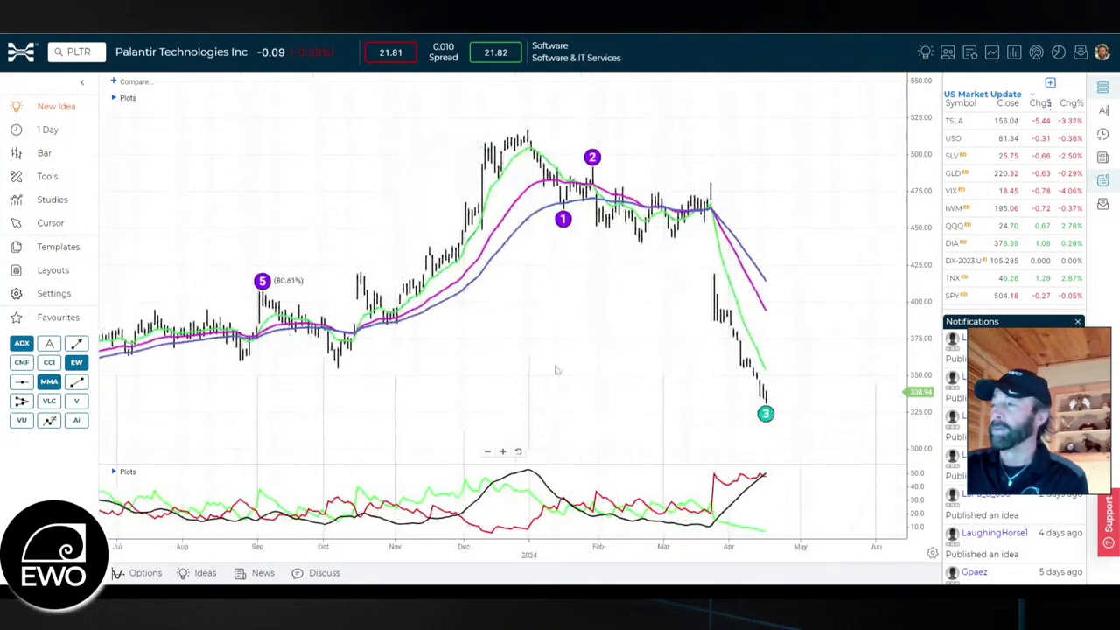
{"action": "left_click_drag", "start_coordinate": [463, 395], "coordinate": [770, 353]}
{"action": "left_click_drag", "start_coordinate": [547, 386], "coordinate": [212, 425]}
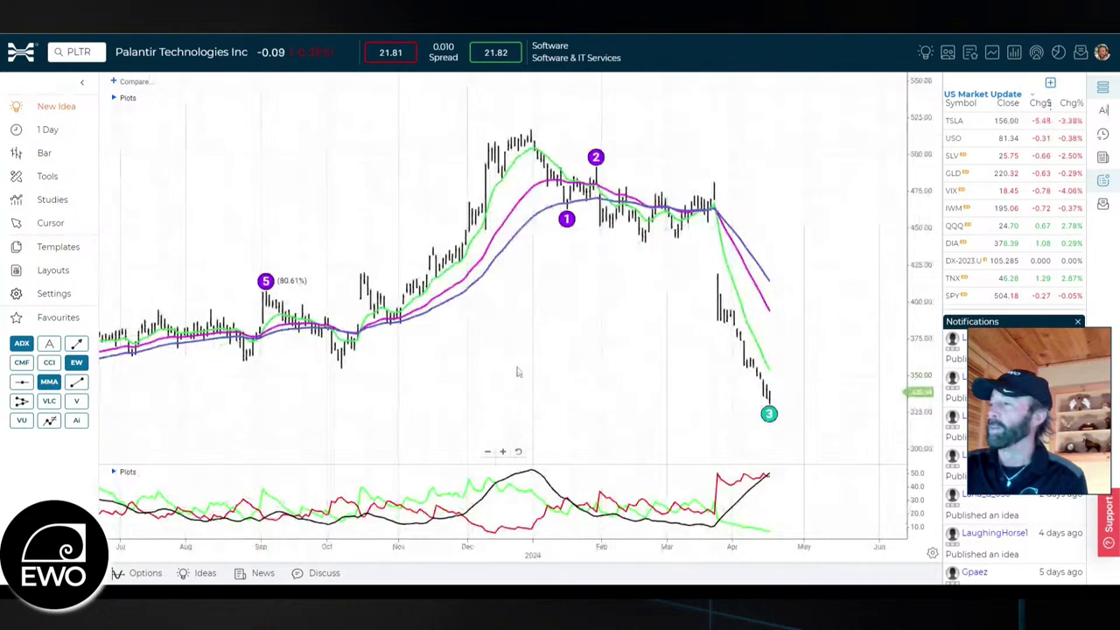
{"action": "left_click_drag", "start_coordinate": [702, 421], "coordinate": [689, 390]}
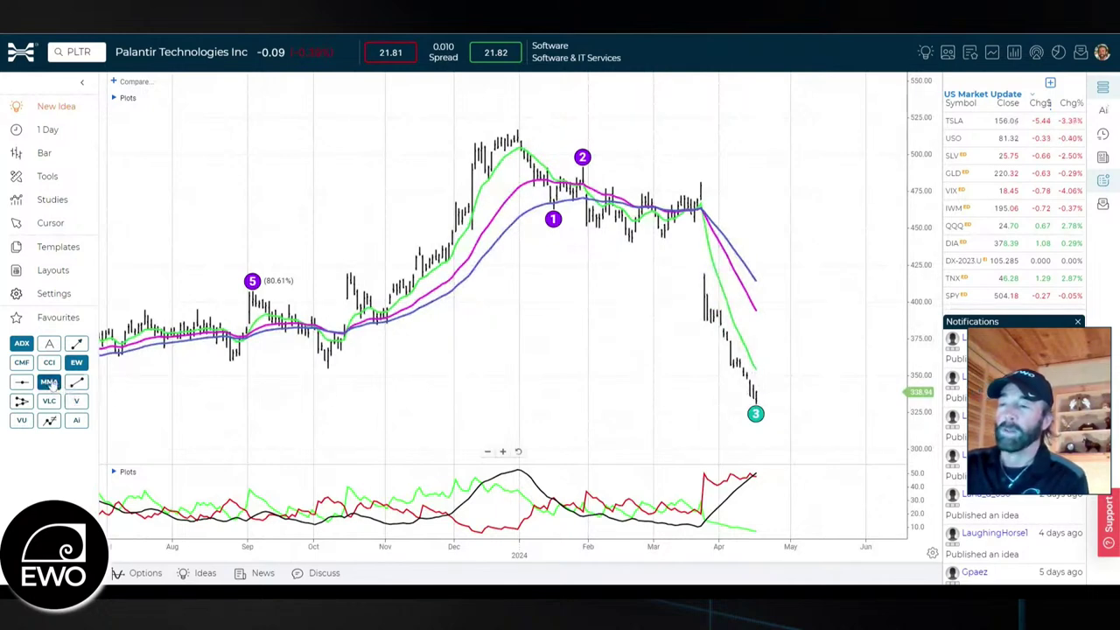
Remove the ADX study and moving averages from Lululemon's chart and add the CCI study beneath it, stretching its vertical scale.
{"action": "left_click", "coordinate": [50, 364]}
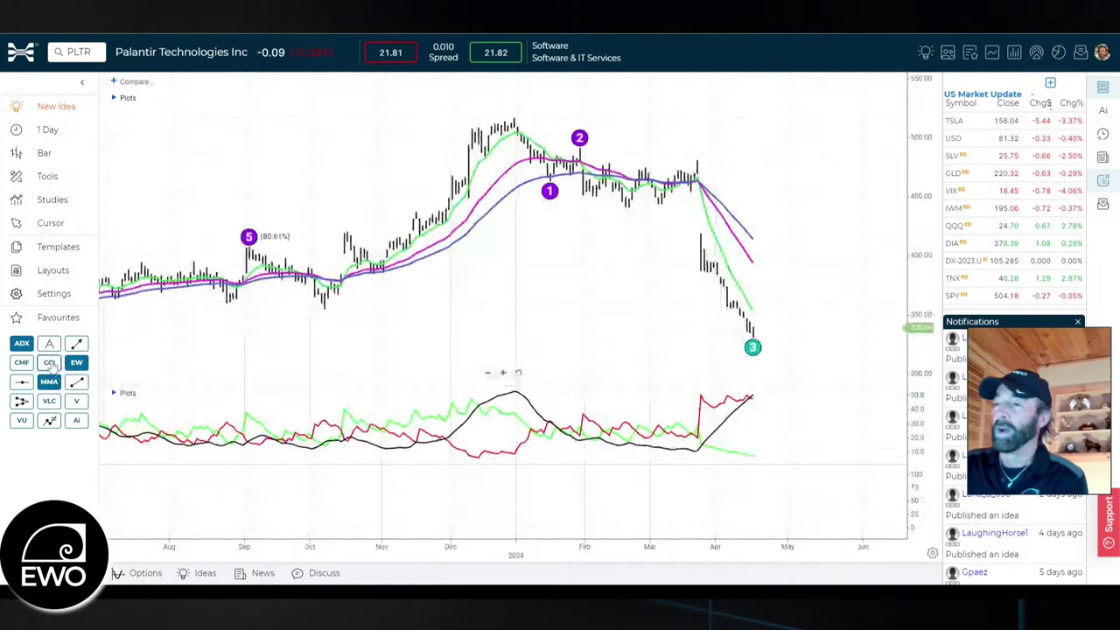
{"action": "left_click", "coordinate": [49, 366]}
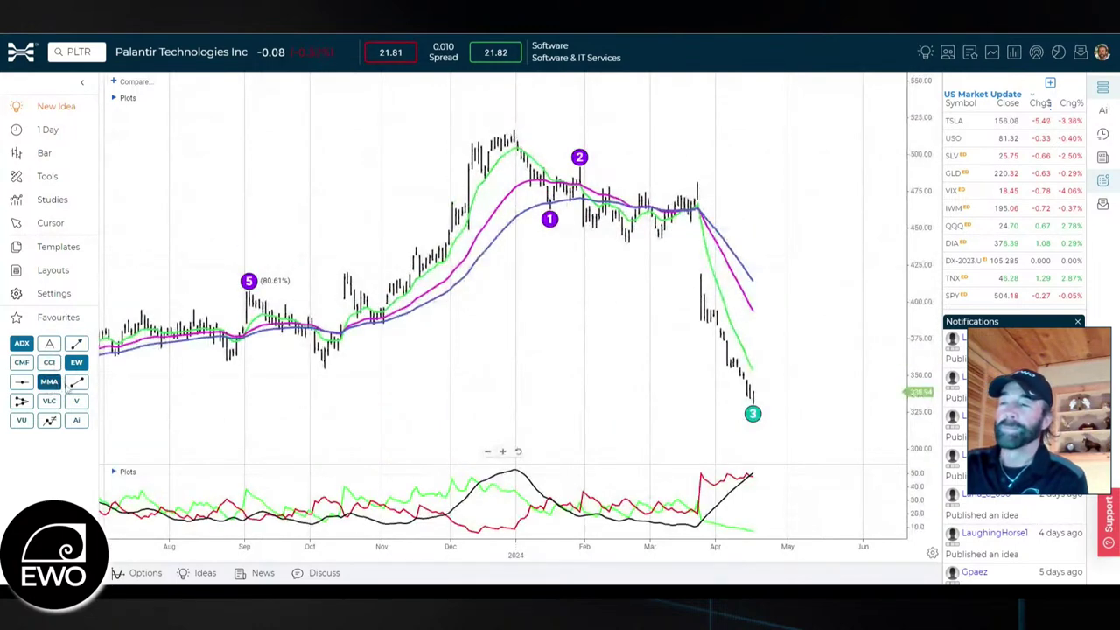
{"action": "left_click", "coordinate": [21, 346]}
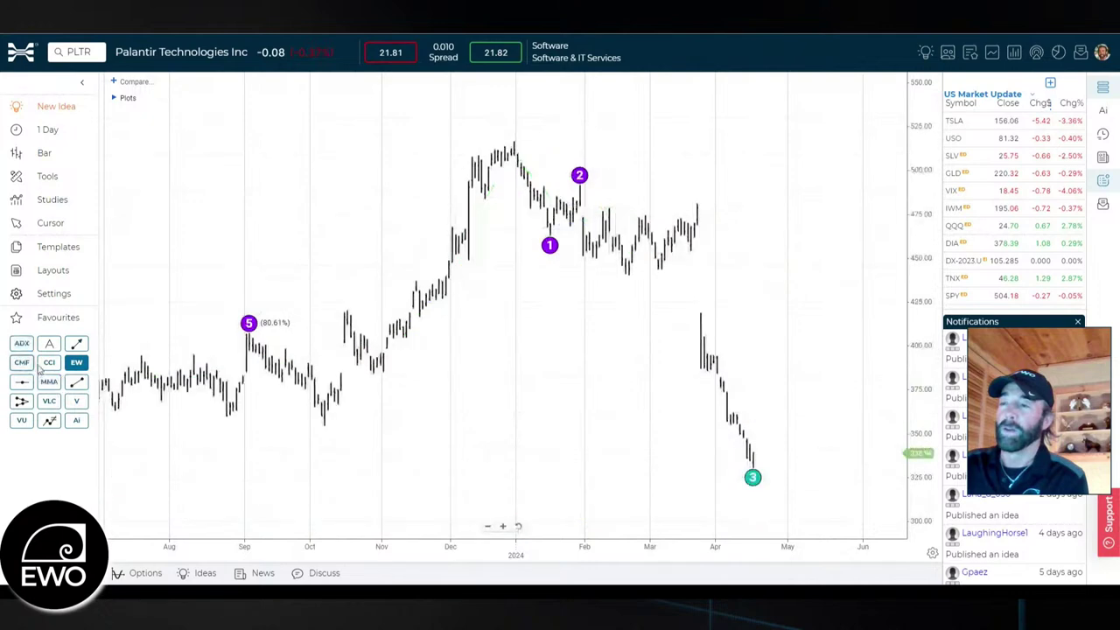
{"action": "left_click", "coordinate": [49, 362]}
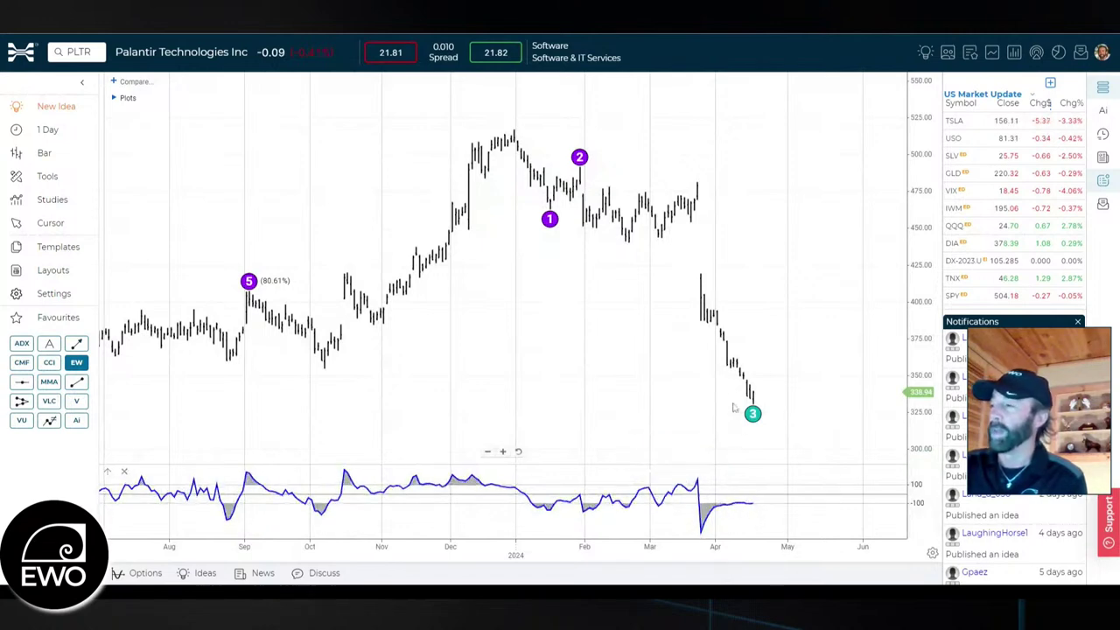
{"action": "left_click_drag", "start_coordinate": [924, 476], "coordinate": [924, 494]}
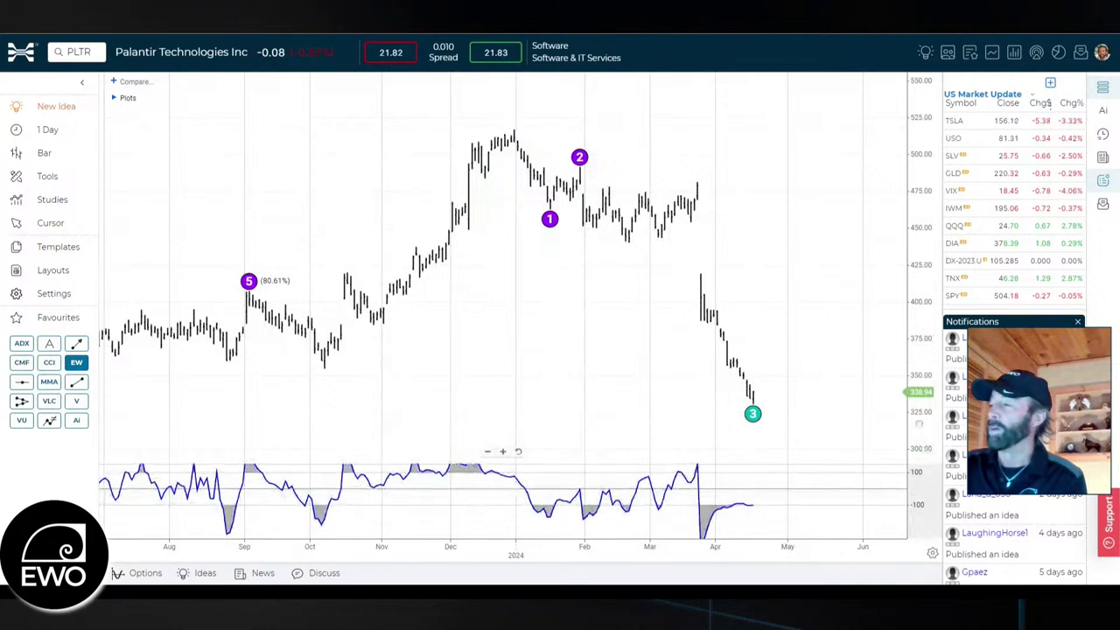
Remove the CCI study from Lululemon's chart and add the multiple moving averages (MMA) back.
{"action": "left_click", "coordinate": [50, 364]}
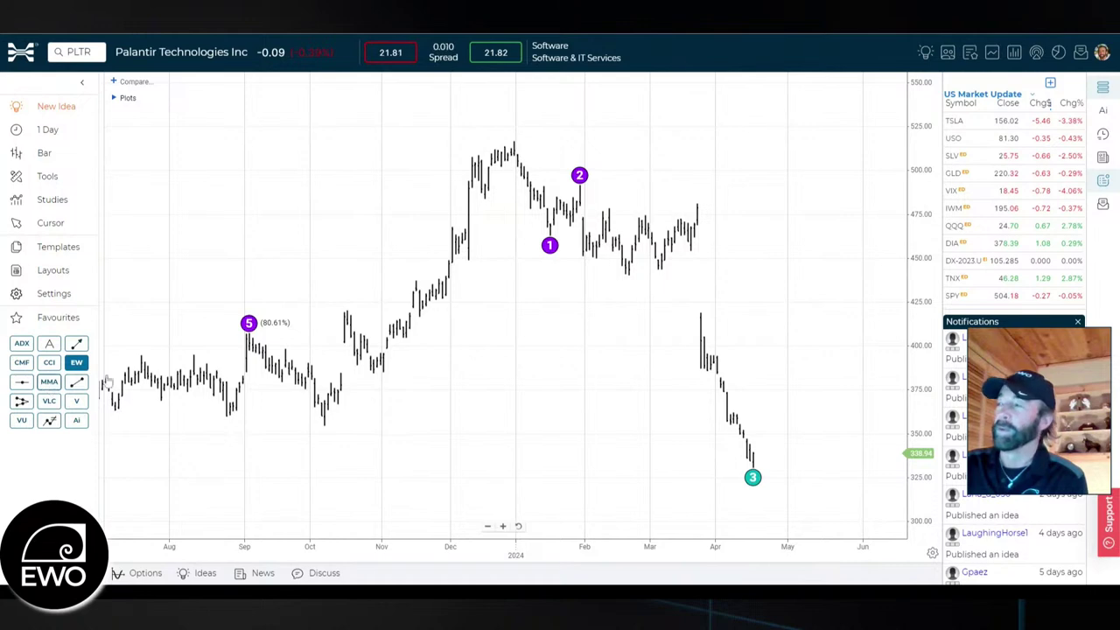
{"action": "left_click_drag", "start_coordinate": [793, 310], "coordinate": [723, 302]}
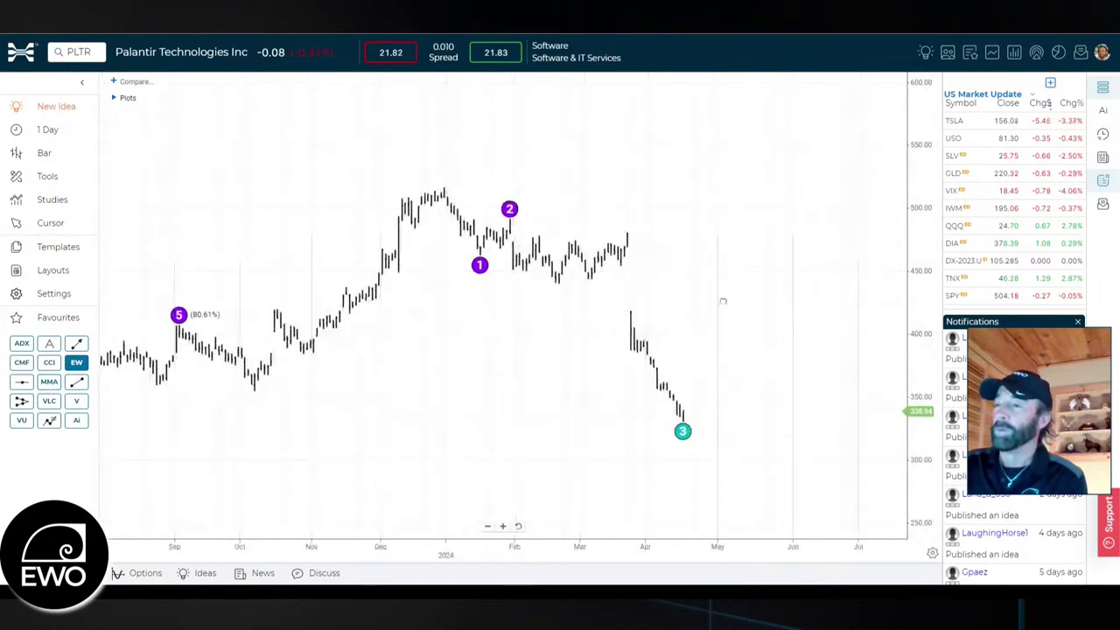
{"action": "left_click", "coordinate": [50, 385]}
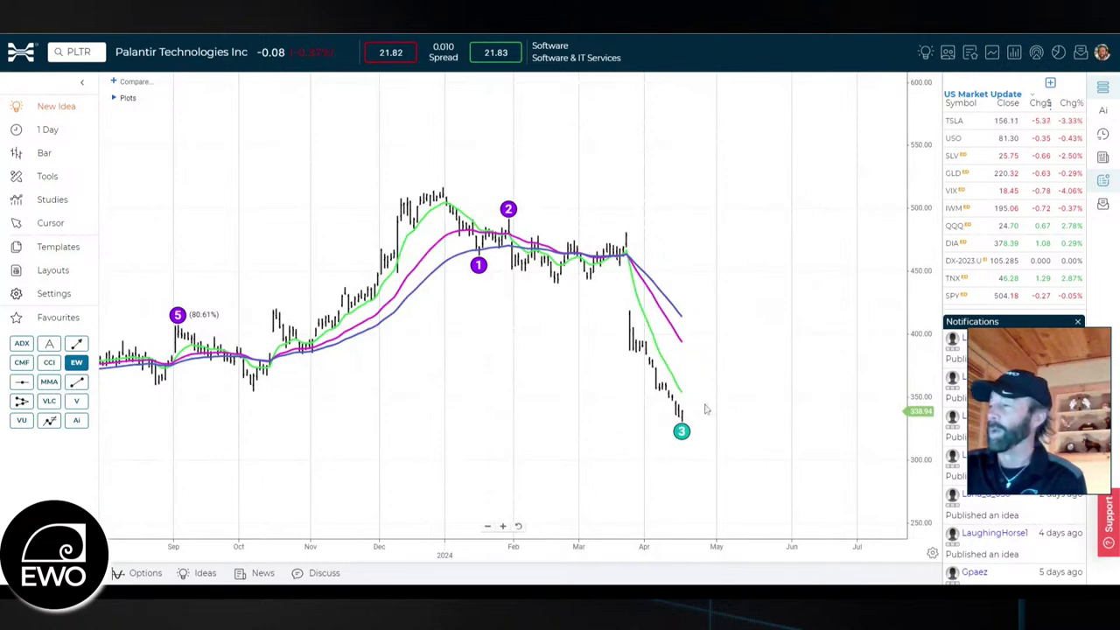
{"action": "left_click_drag", "start_coordinate": [472, 452], "coordinate": [593, 439]}
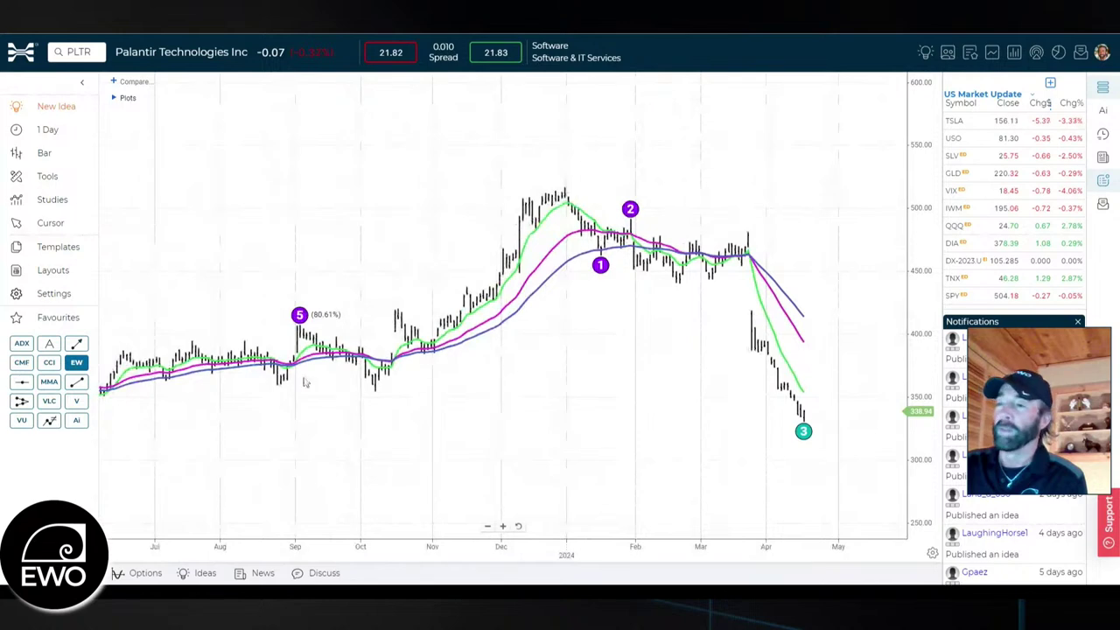
Draw a near-horizontal trendline on Lululemon at about 380, from mid-June 2023 to mid-May 2024.
{"action": "left_click", "coordinate": [77, 382]}
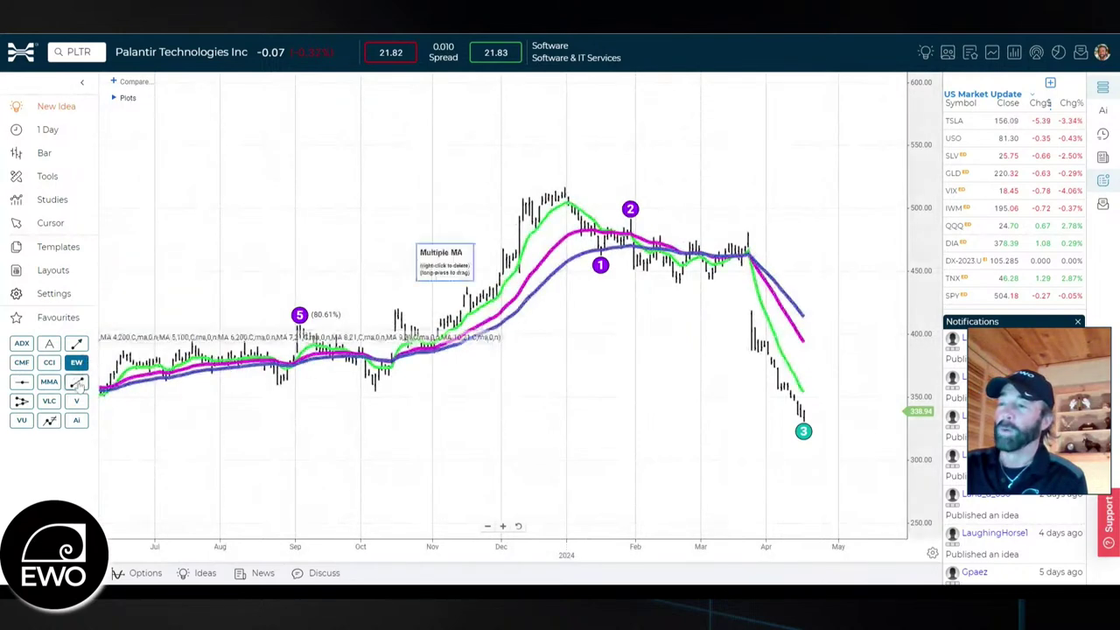
{"action": "left_click_drag", "start_coordinate": [123, 357], "coordinate": [873, 368]}
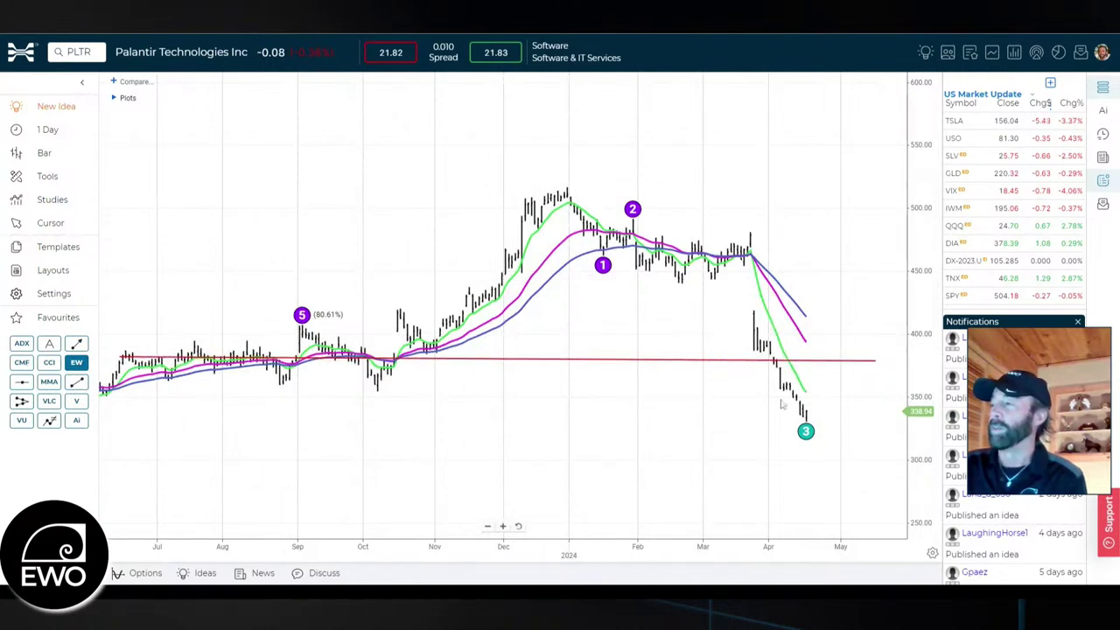
{"action": "left_click_drag", "start_coordinate": [692, 440], "coordinate": [586, 407]}
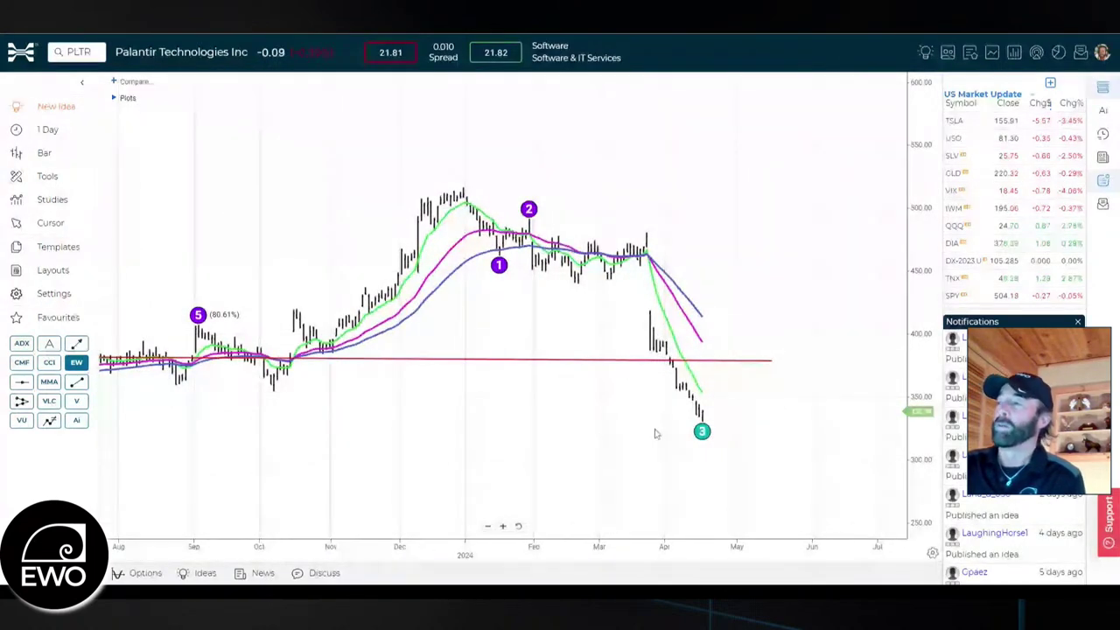
{"action": "left_click_drag", "start_coordinate": [926, 254], "coordinate": [931, 232]}
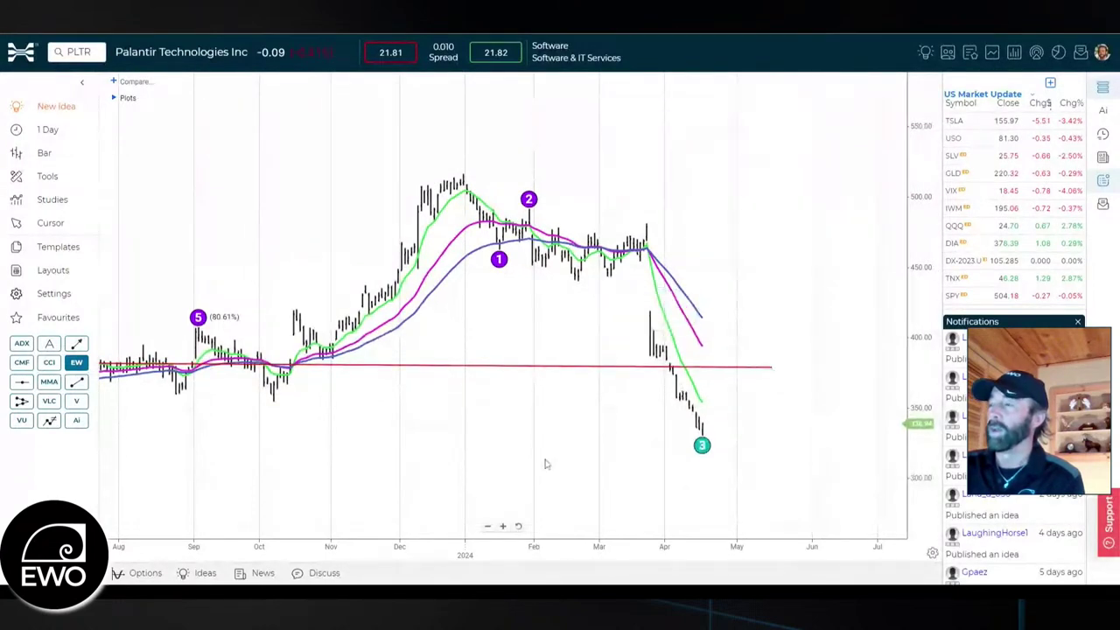
{"action": "left_click_drag", "start_coordinate": [546, 463], "coordinate": [548, 441]}
{"action": "left_click_drag", "start_coordinate": [933, 298], "coordinate": [933, 289]}
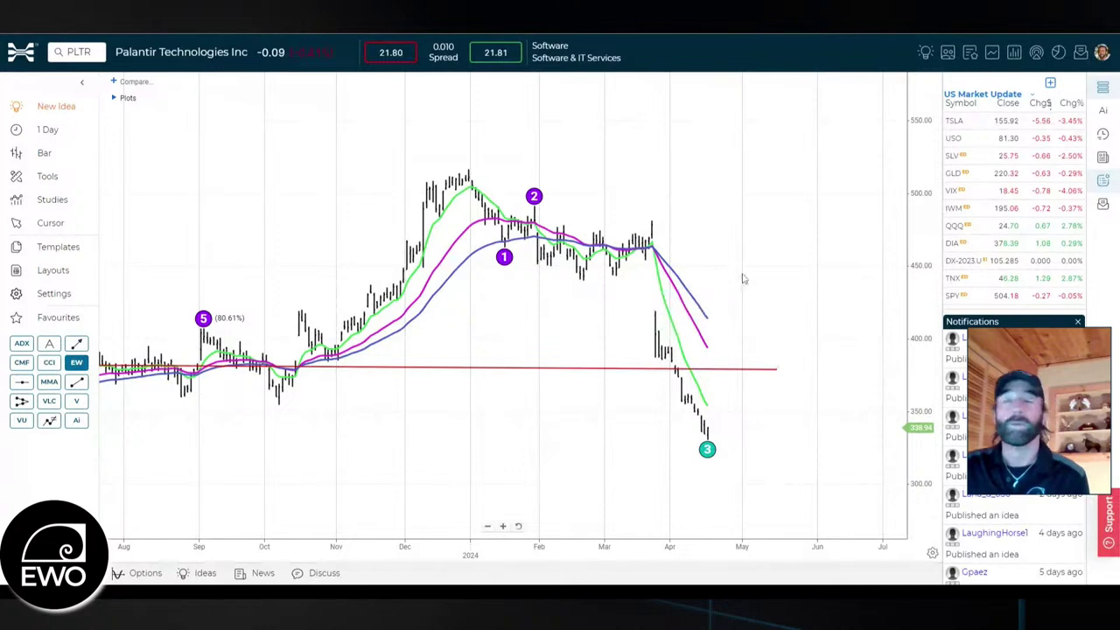
Switch the chart to COIN (Coinbase Global Inc, NASD).
{"action": "left_click", "coordinate": [97, 55]}
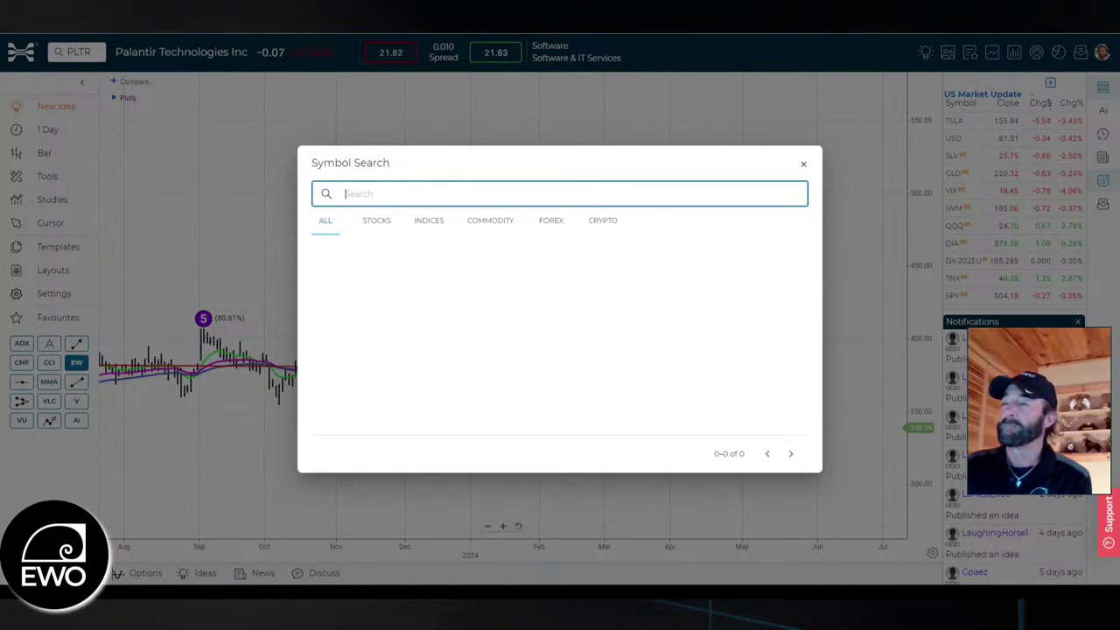
{"action": "type", "text": "cc"}
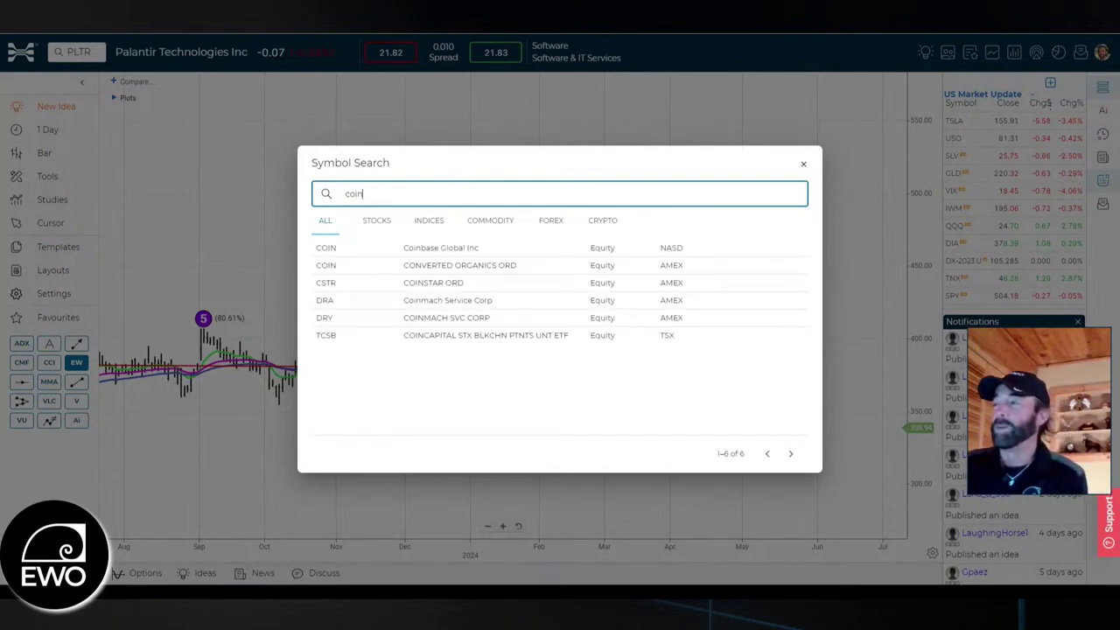
{"action": "left_click", "coordinate": [438, 249]}
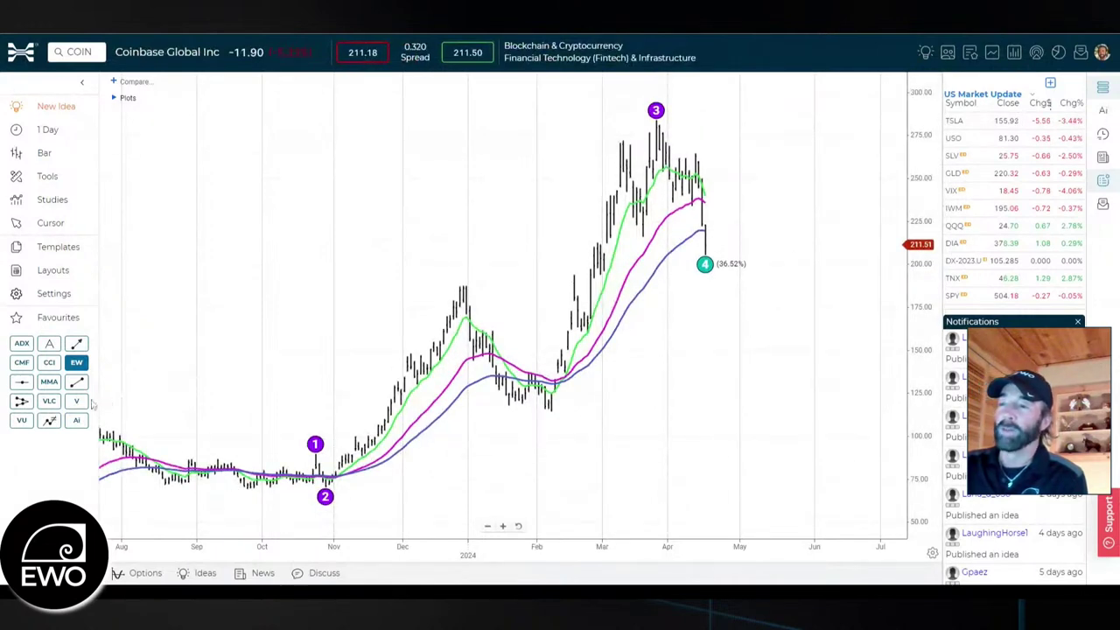
Draw two converging trendlines around Coinbase's March–April 2024 consolidation and a near-horizontal one at about 200 from December 2023 to May 2024.
{"action": "left_click", "coordinate": [76, 382]}
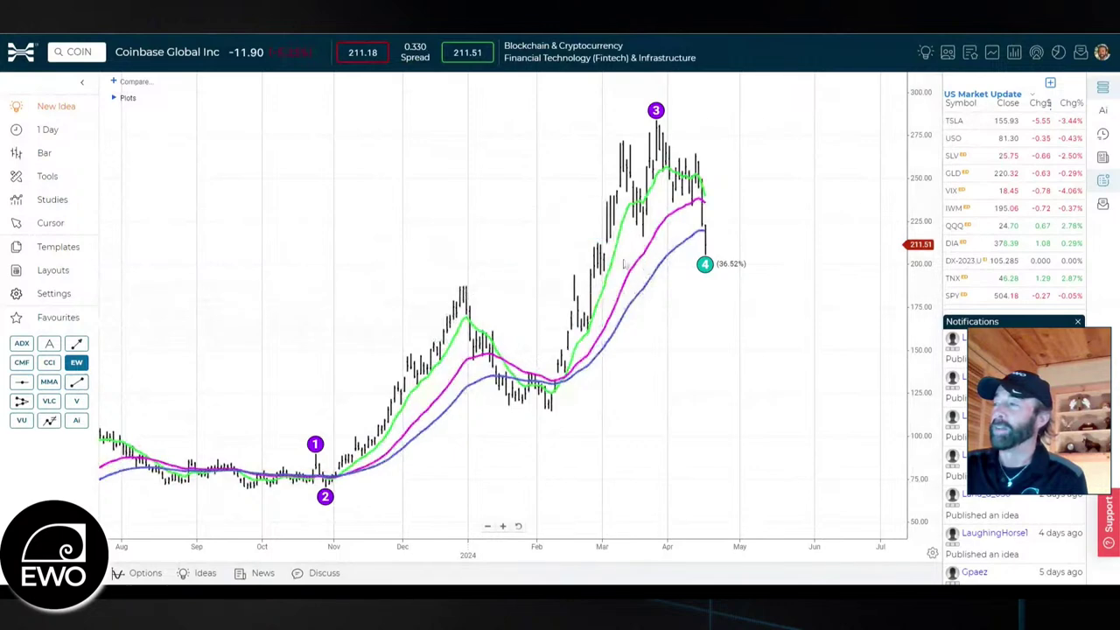
{"action": "mouse_move", "coordinate": [632, 239]}
{"action": "left_mouse_down"}
{"action": "mouse_move", "coordinate": [679, 220]}
{"action": "mouse_move", "coordinate": [716, 182]}
{"action": "left_mouse_up"}
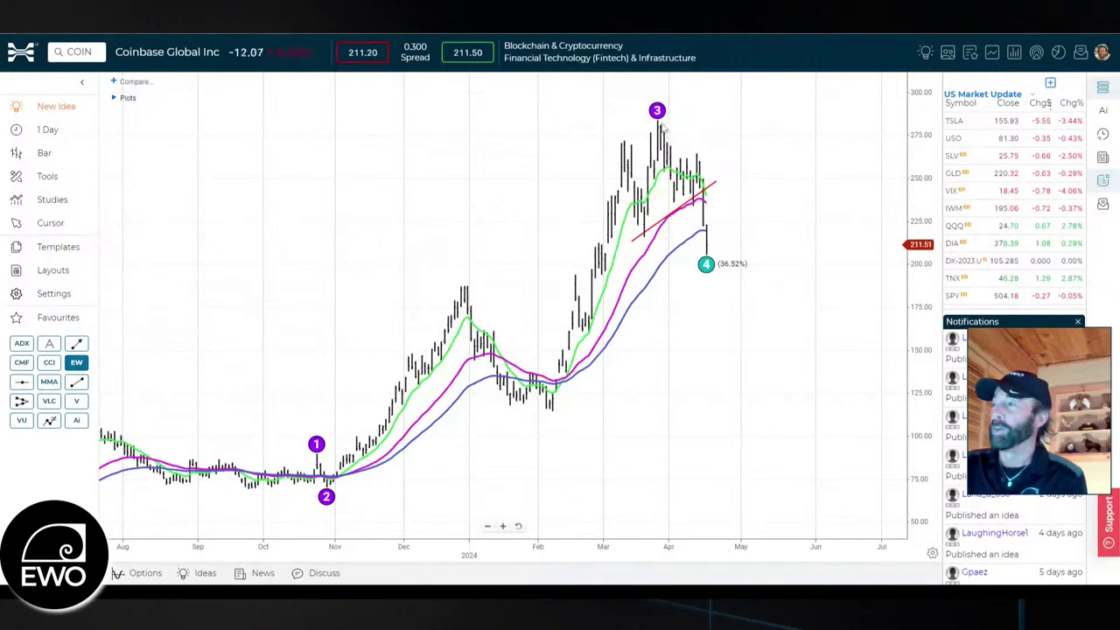
{"action": "left_click_drag", "start_coordinate": [662, 124], "coordinate": [716, 183]}
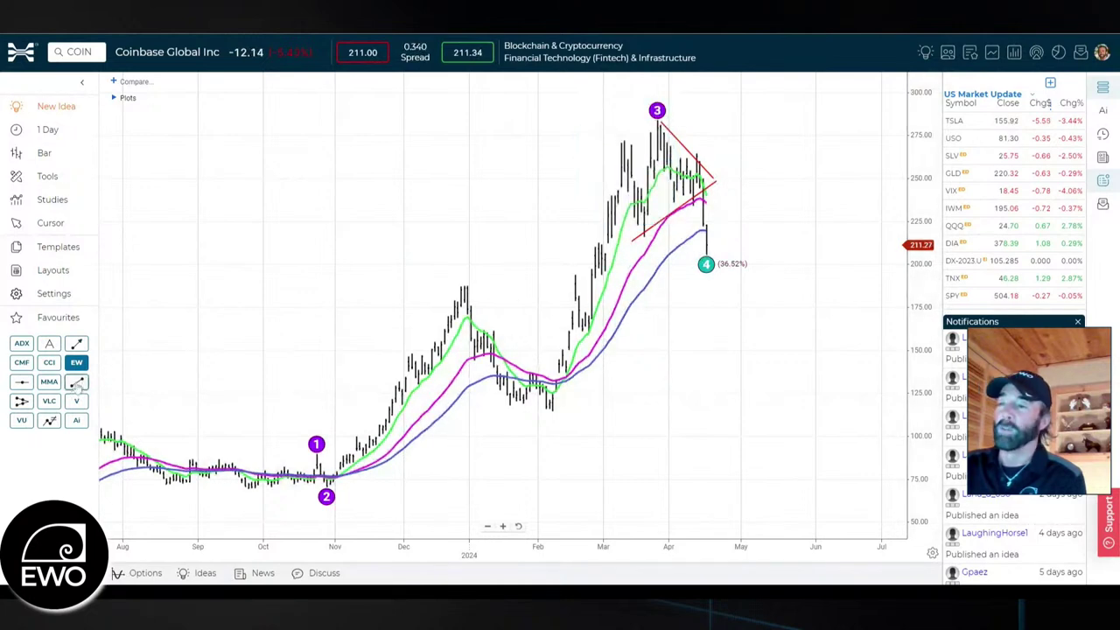
{"action": "mouse_move", "coordinate": [446, 264]}
{"action": "left_mouse_down"}
{"action": "mouse_move", "coordinate": [768, 261]}
{"action": "mouse_move", "coordinate": [776, 270]}
{"action": "left_mouse_up"}
{"action": "left_click_drag", "start_coordinate": [767, 364], "coordinate": [702, 377]}
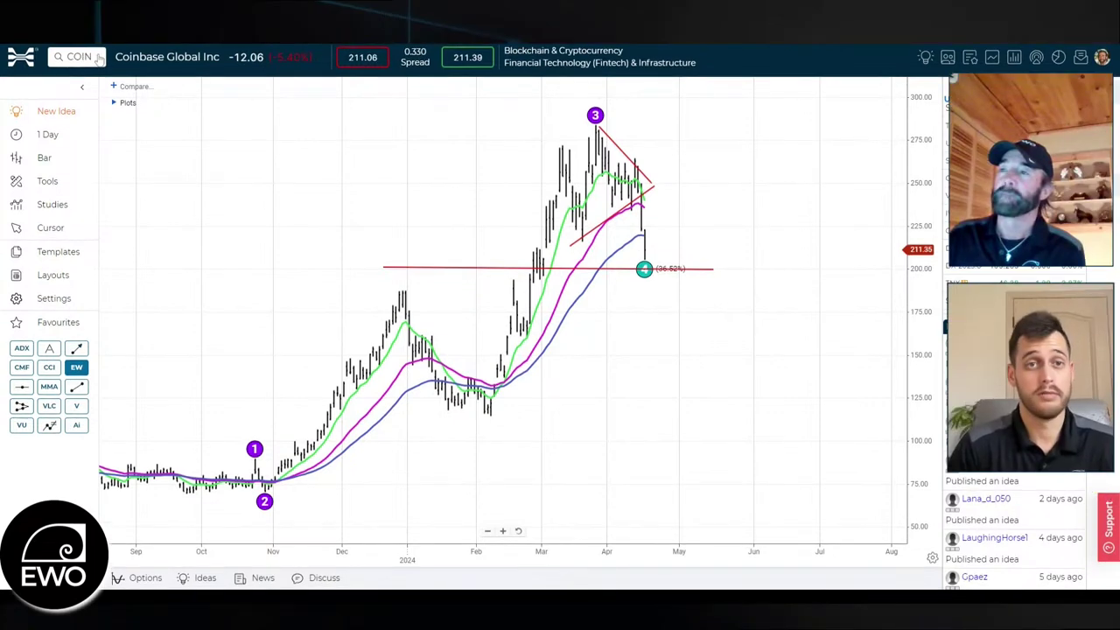
Switch the chart to MU (Micron Technology Inc, NASD).
{"action": "left_click", "coordinate": [98, 57]}
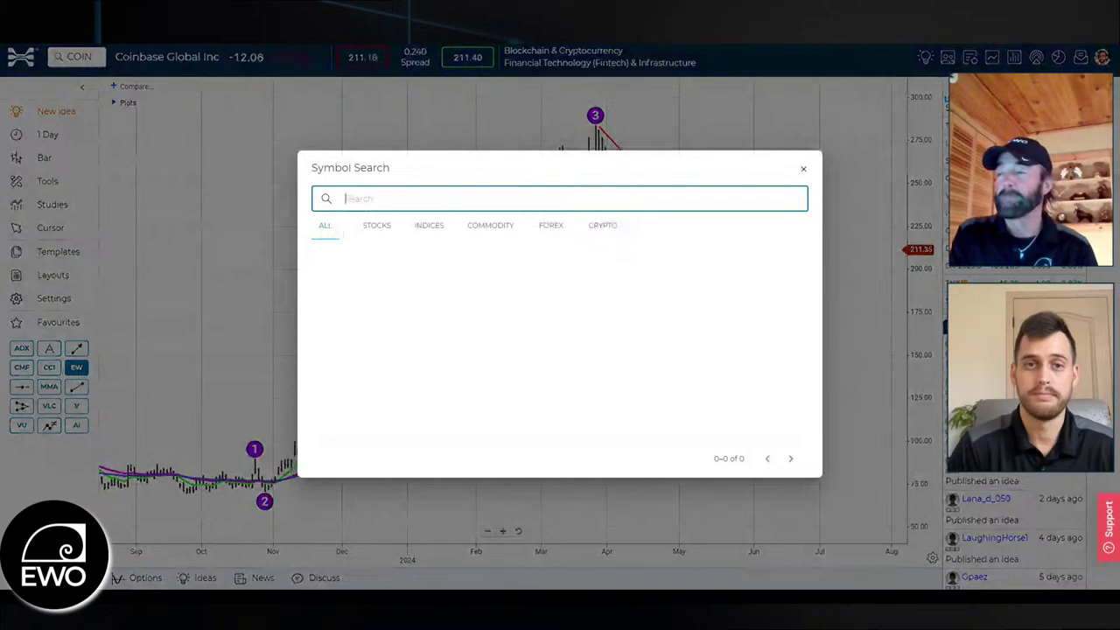
{"action": "type", "text": "mu"}
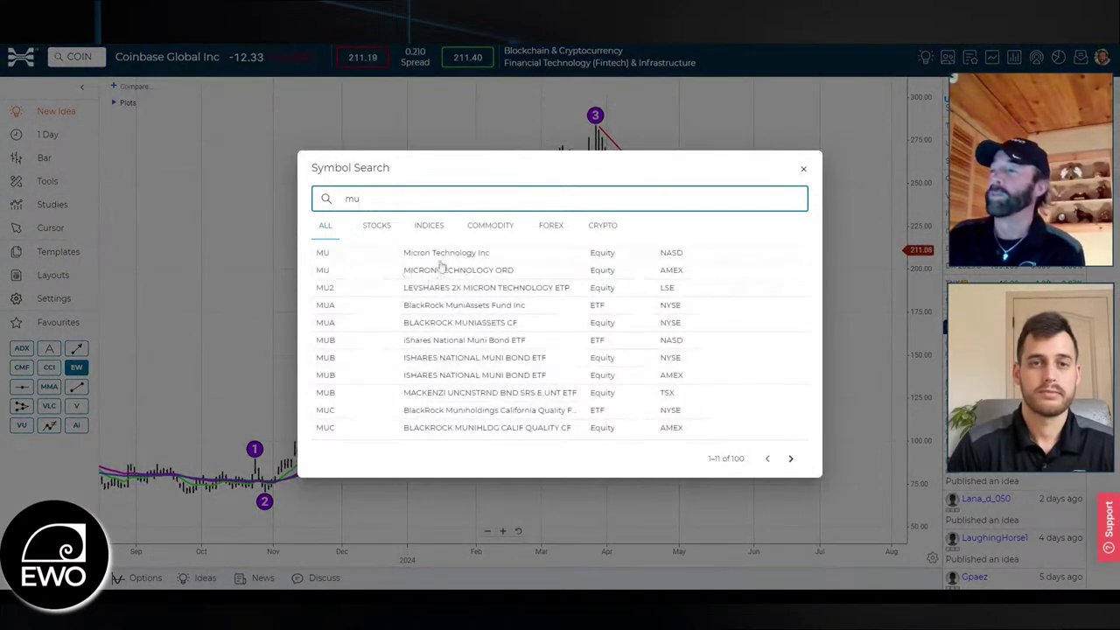
{"action": "left_click", "coordinate": [439, 254]}
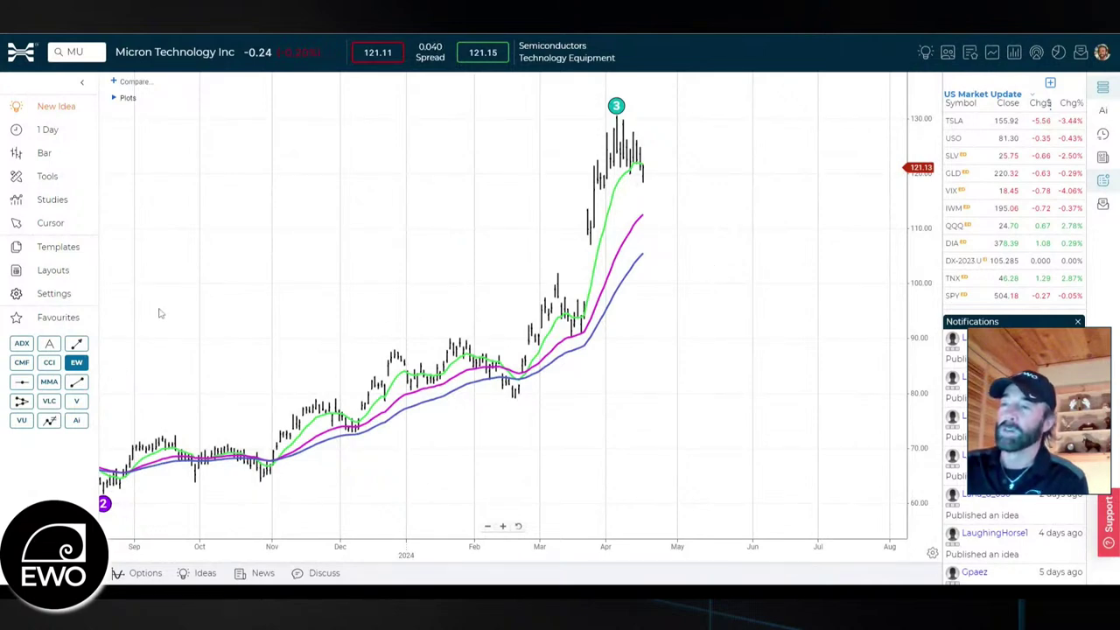
Draw two near-horizontal trendlines on Micron at about 120 and 110, from mid-February to early May 2024.
{"action": "left_click", "coordinate": [54, 224]}
{"action": "left_click", "coordinate": [148, 228]}
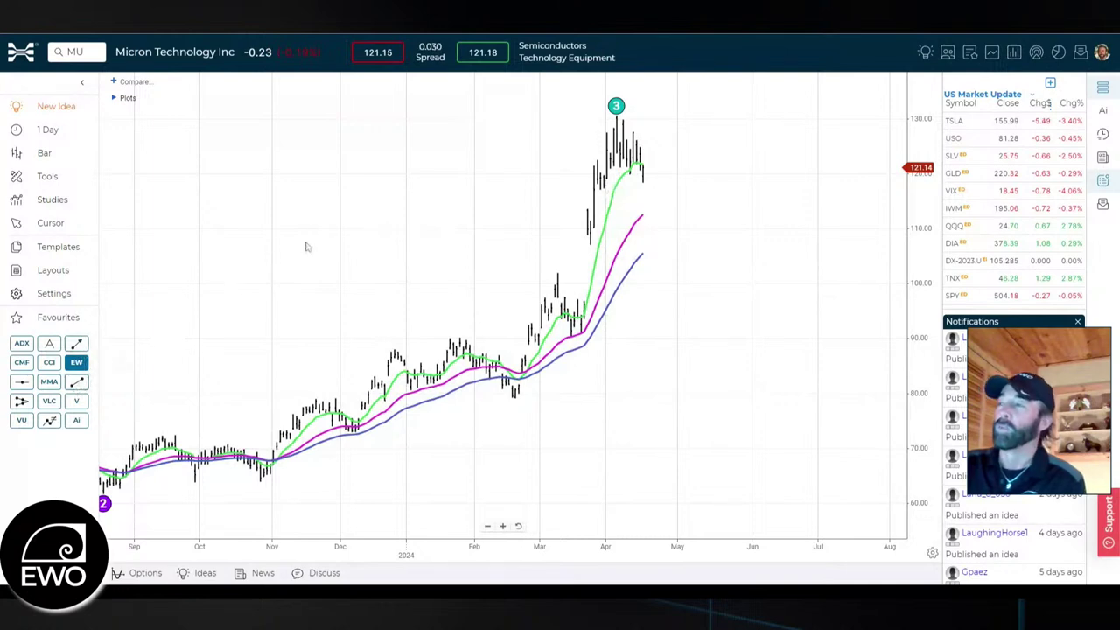
{"action": "left_click_drag", "start_coordinate": [514, 175], "coordinate": [698, 177]}
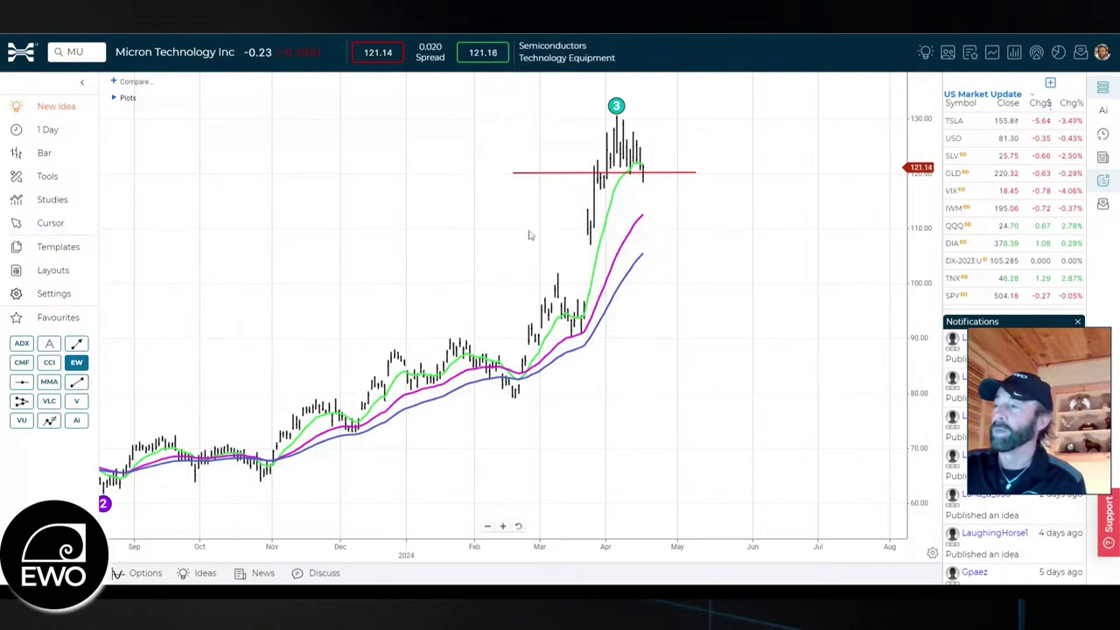
{"action": "left_click_drag", "start_coordinate": [516, 228], "coordinate": [691, 228]}
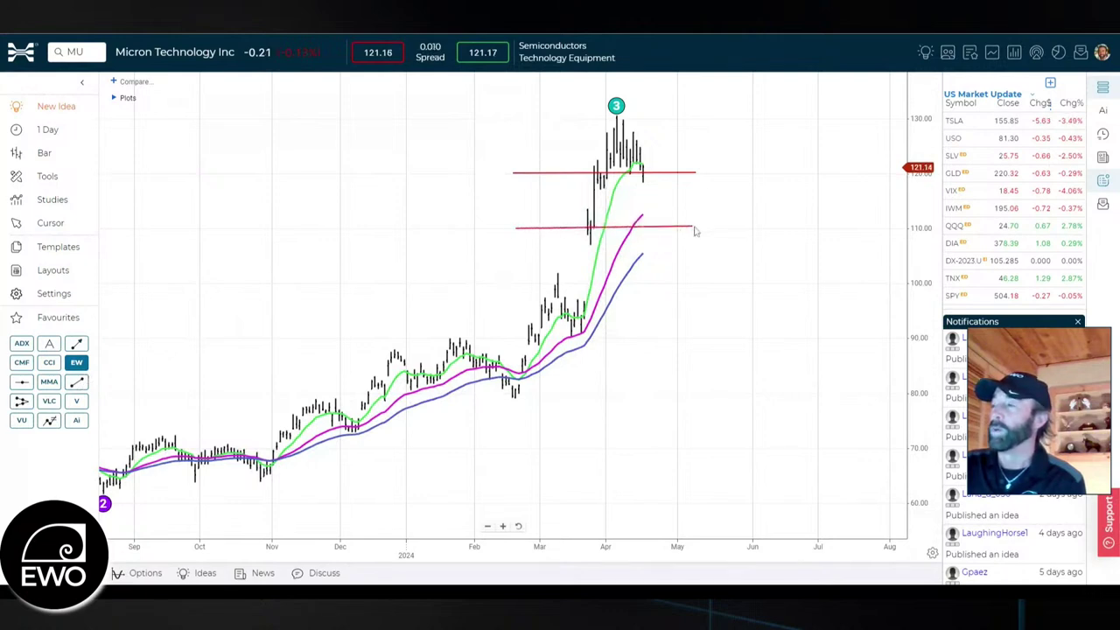
{"action": "mouse_move", "coordinate": [588, 233]}
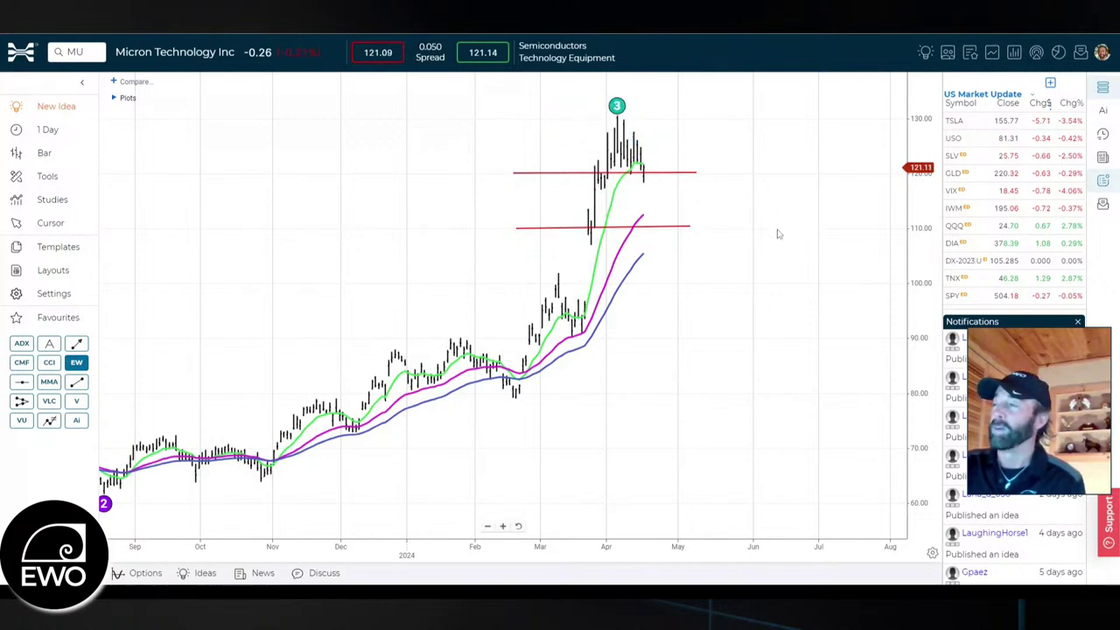
{"action": "left_click_drag", "start_coordinate": [780, 230], "coordinate": [657, 268]}
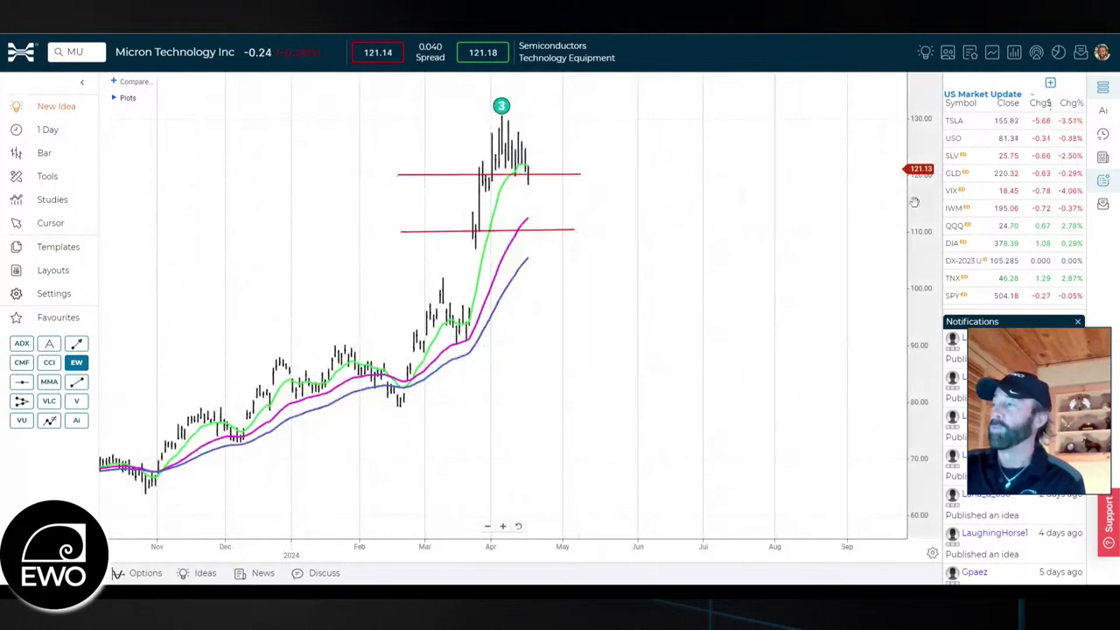
{"action": "left_click_drag", "start_coordinate": [919, 228], "coordinate": [886, 278]}
{"action": "left_click_drag", "start_coordinate": [665, 292], "coordinate": [686, 303]}
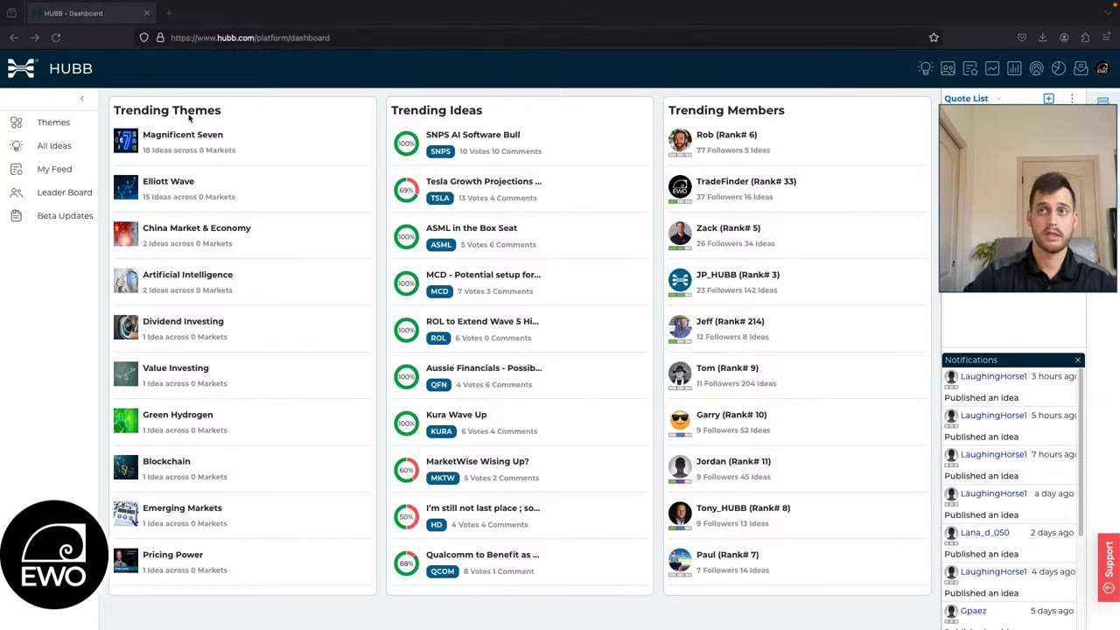
Open HUBB's community ideas page and show the options for creating a new idea or post.
{"action": "left_click", "coordinate": [926, 68]}
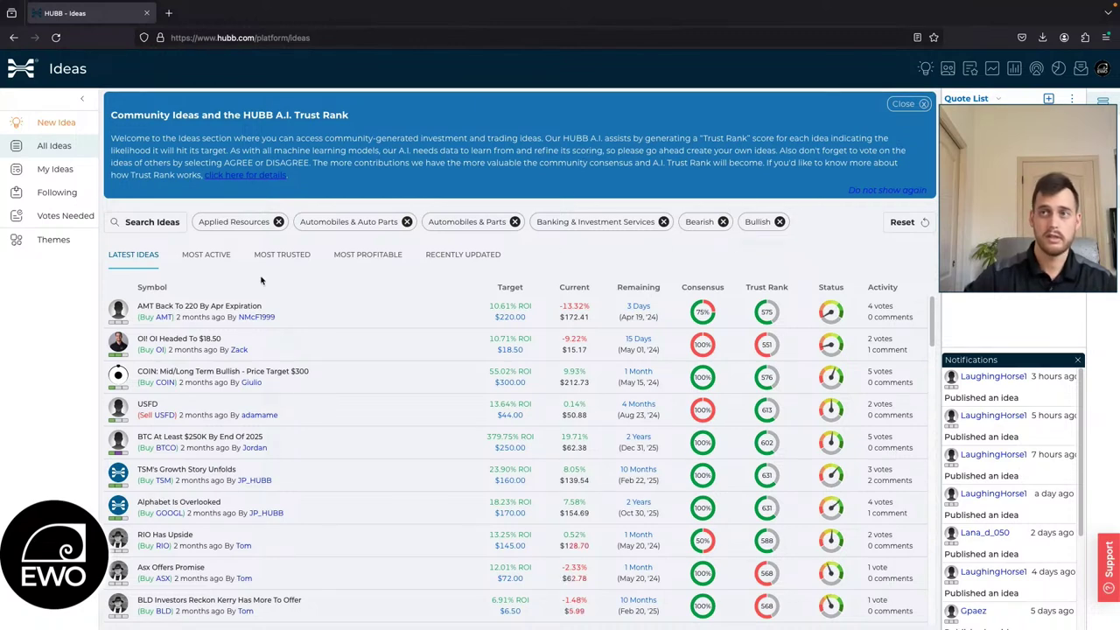
{"action": "left_click", "coordinate": [82, 126]}
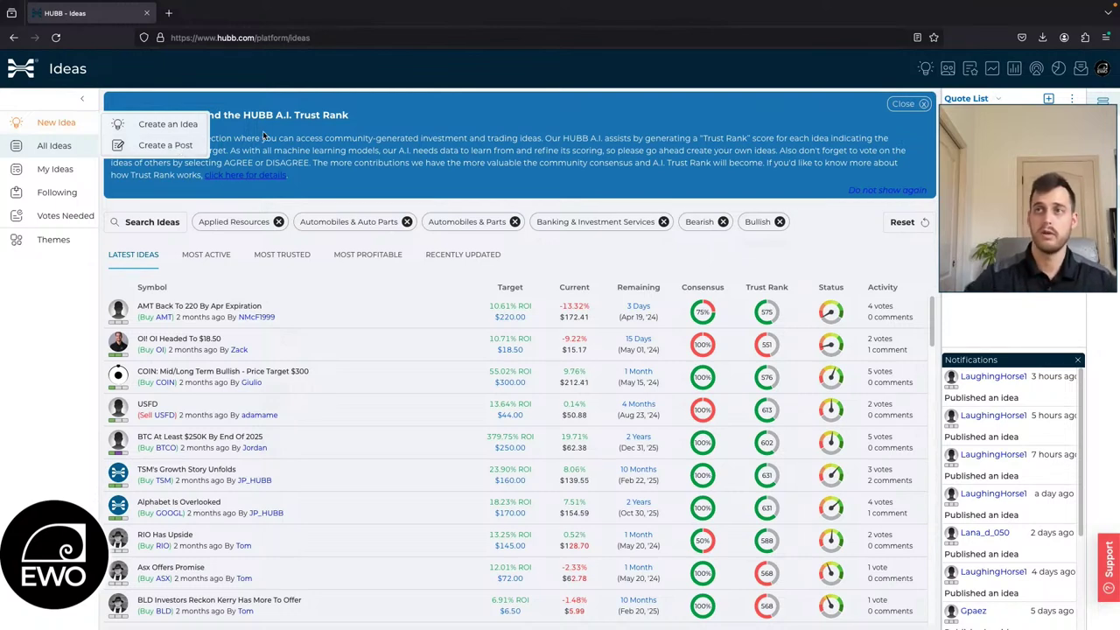
Open the HUBB Live! group in the community messaging area and look through its post of session recordings.
{"action": "left_click", "coordinate": [1082, 70]}
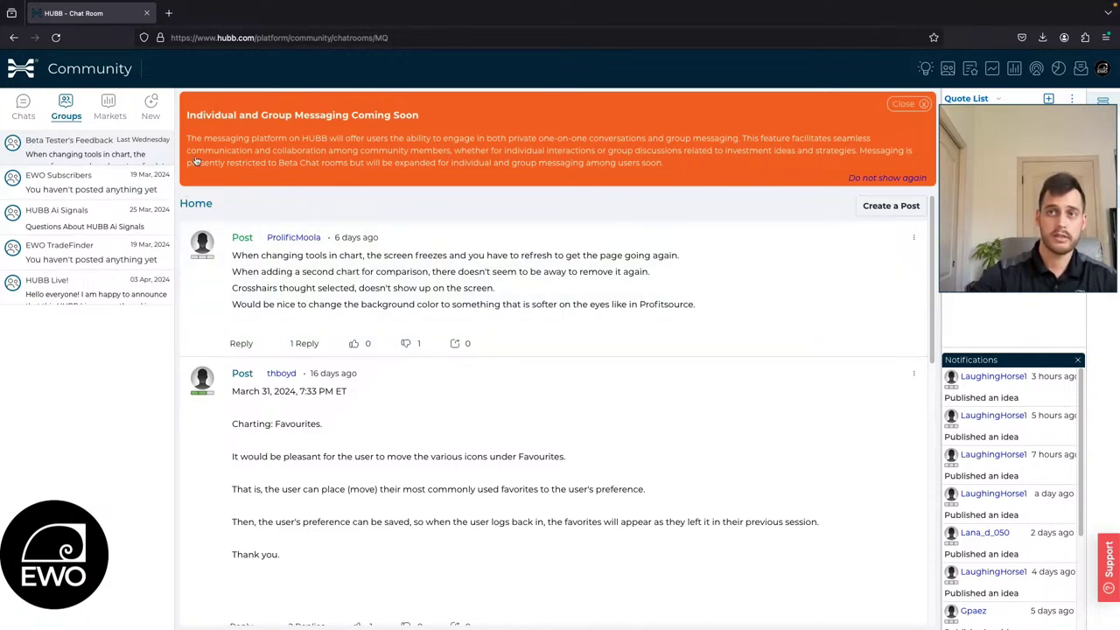
{"action": "left_click", "coordinate": [93, 290]}
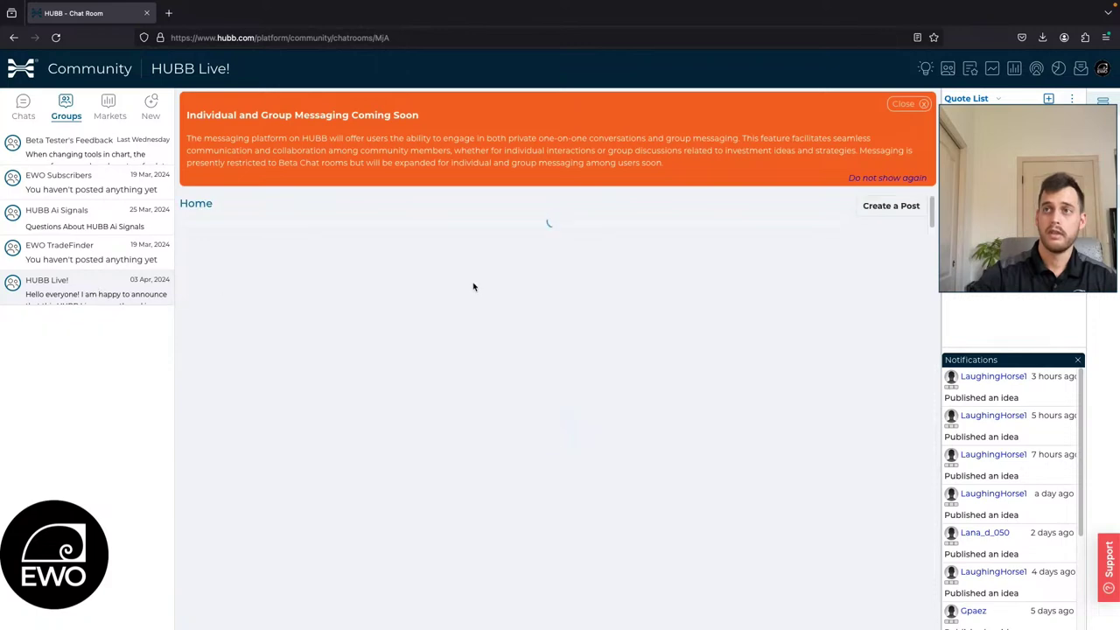
{"action": "scroll", "coordinate": [458, 342], "scroll_direction": "down", "scroll_amount": 3}
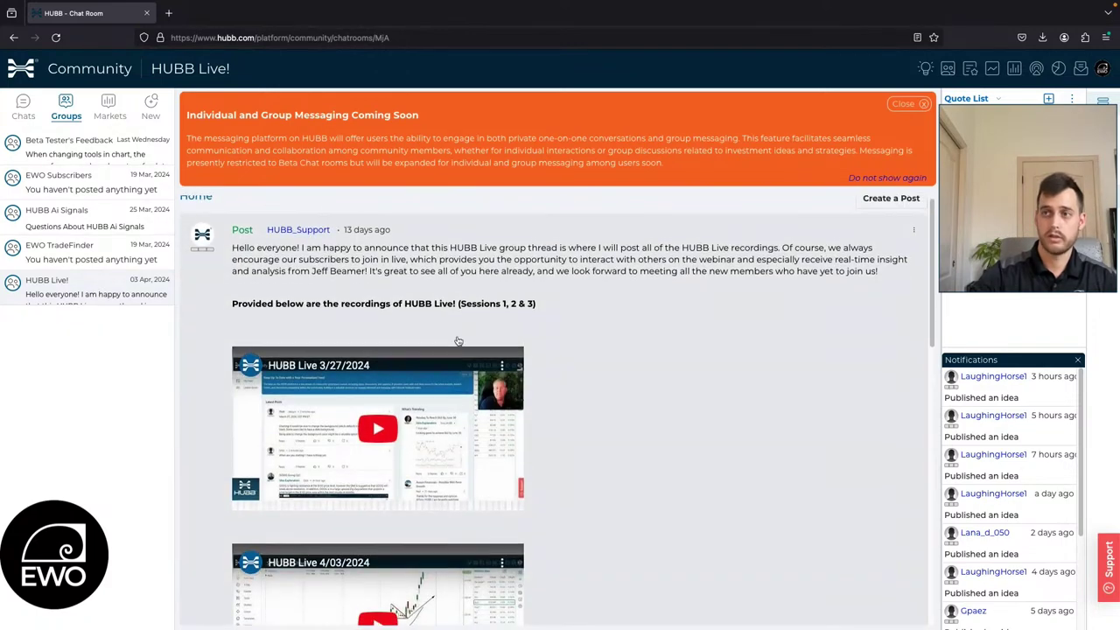
{"action": "scroll", "coordinate": [472, 327], "scroll_direction": "down", "scroll_amount": 2}
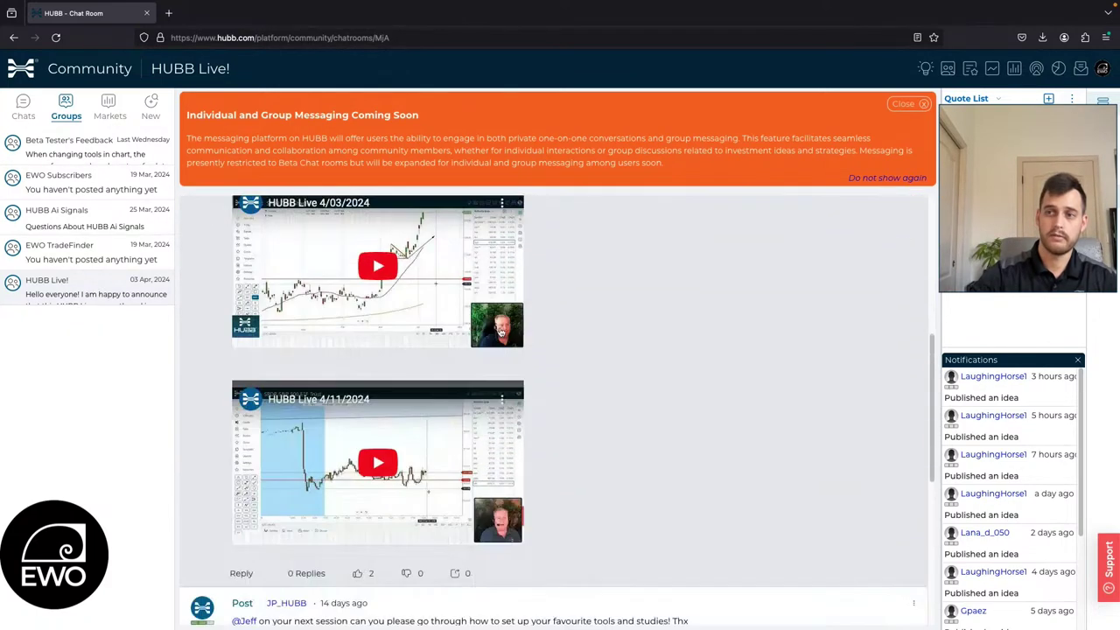
{"action": "scroll", "coordinate": [520, 347], "scroll_direction": "up", "scroll_amount": 3}
{"action": "scroll", "coordinate": [520, 347], "scroll_direction": "up", "scroll_amount": 2}
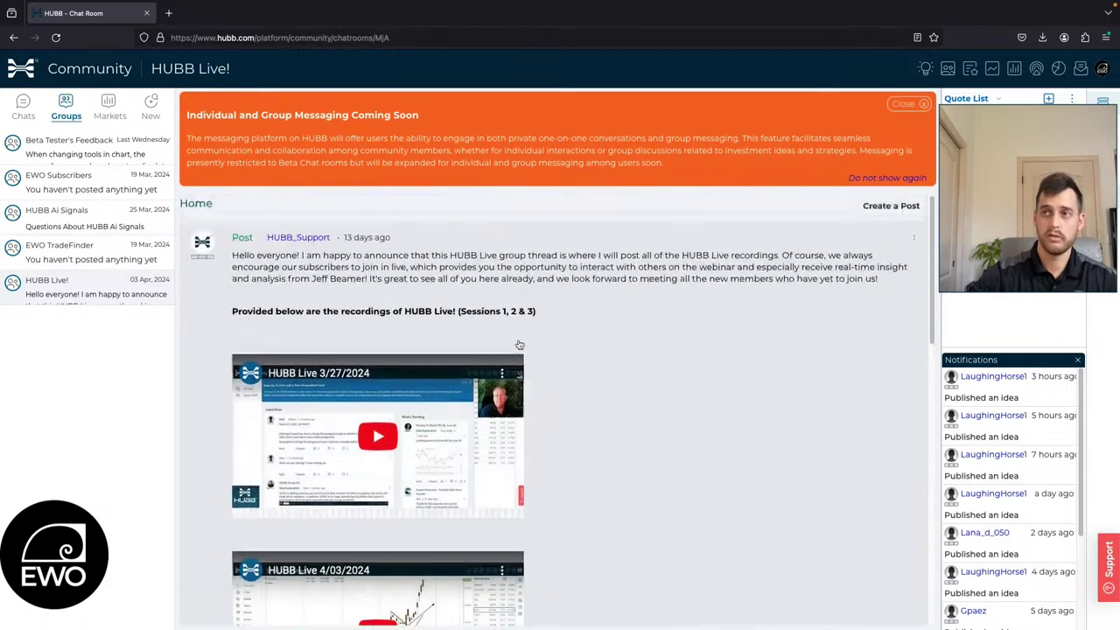